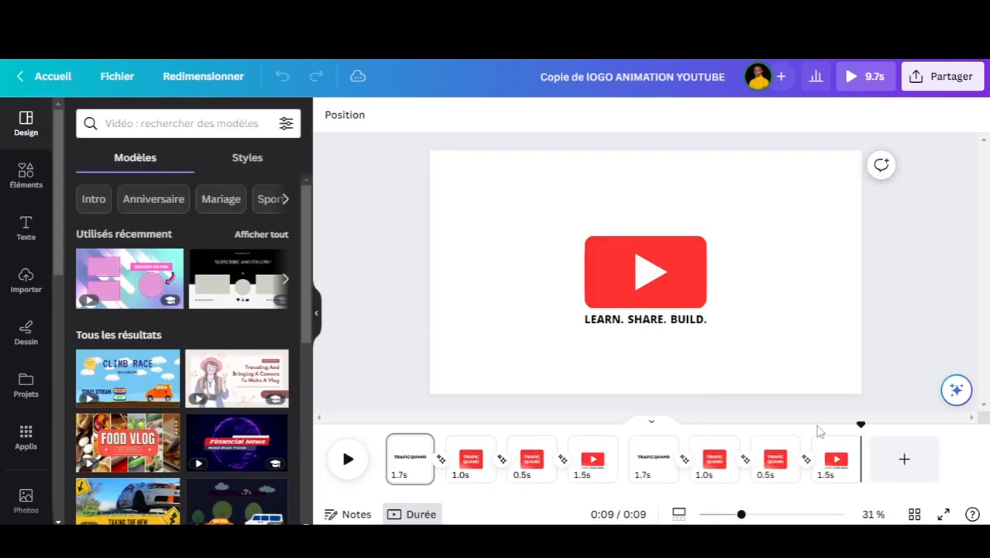
Play the finished logo animation from the beginning.
drag(864, 420, 353, 462)
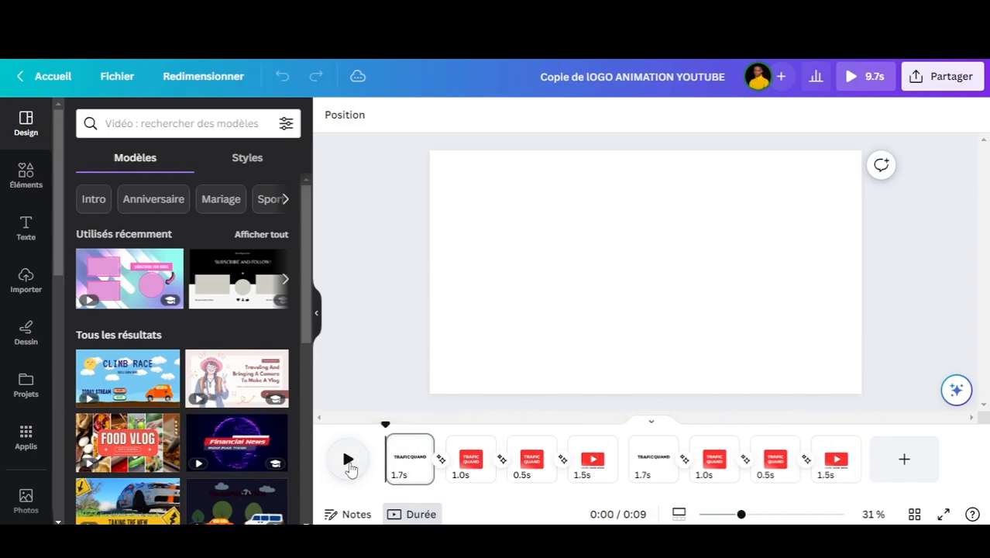
click(348, 460)
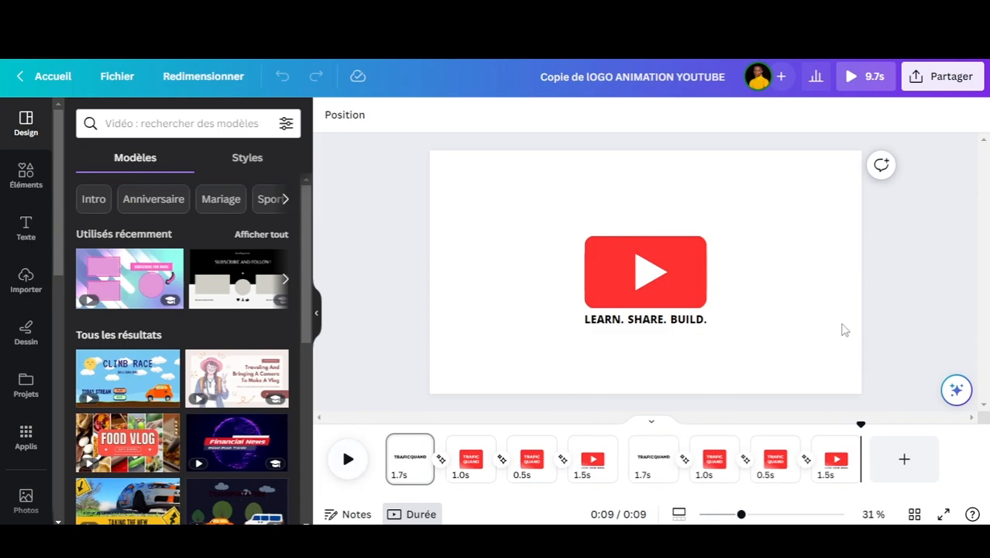
key(space)
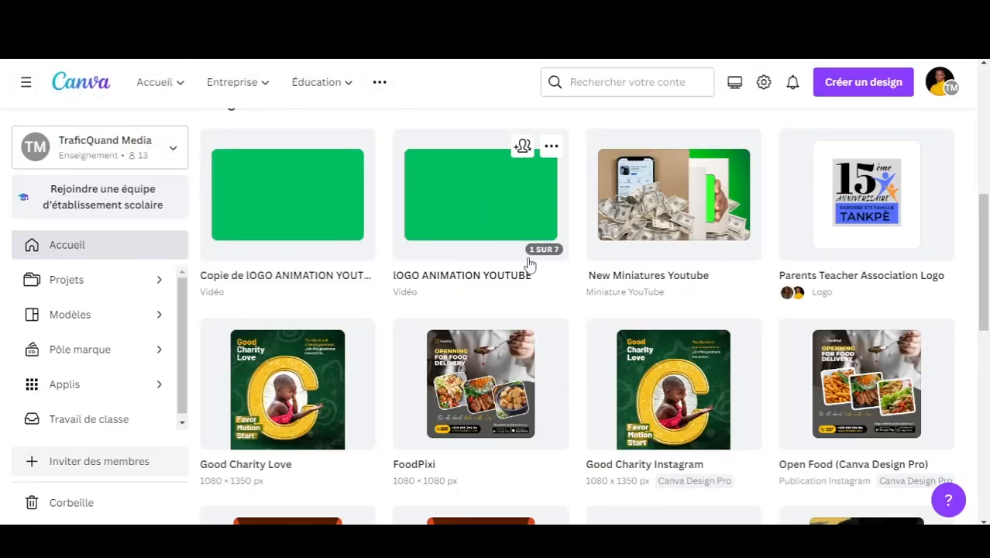
Create a new blank design of the Vidéo type from the home page's video formats.
scroll(534, 279, up, 5)
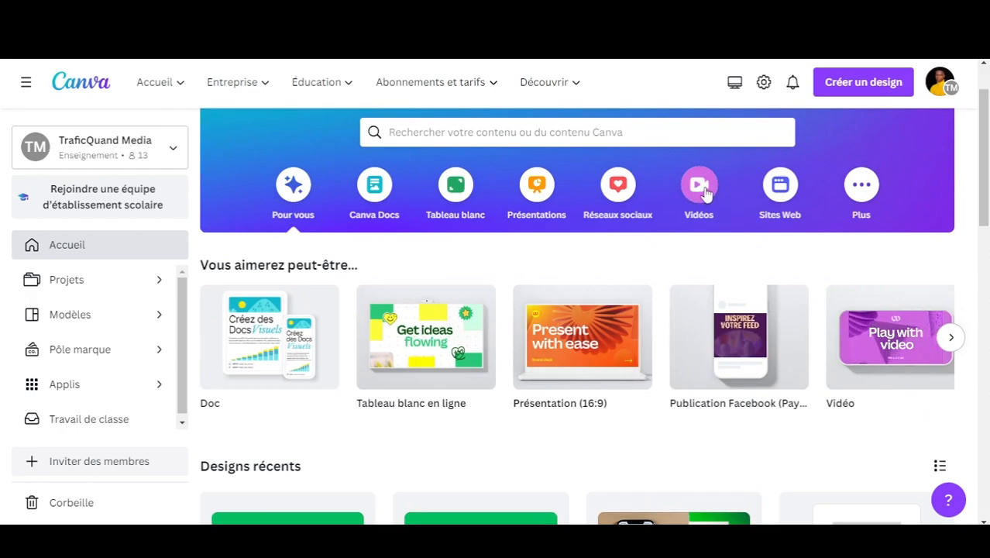
click(700, 190)
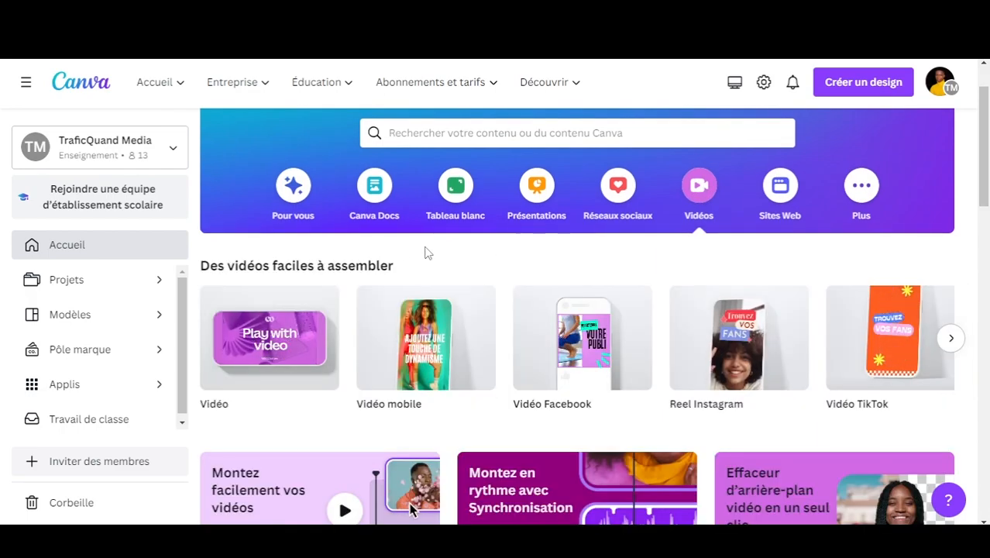
click(238, 333)
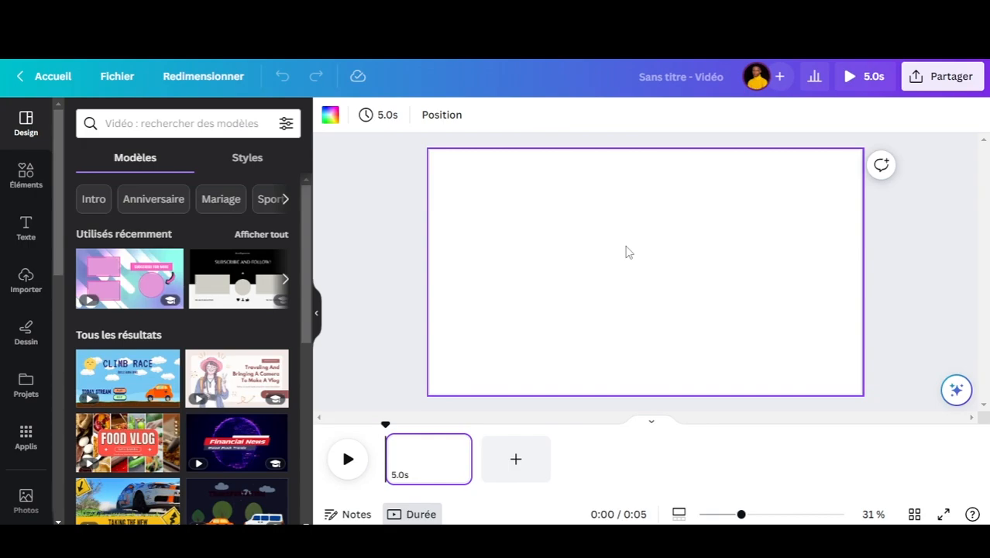
Add a text box reading TRAFIC to the blank page.
key(t)
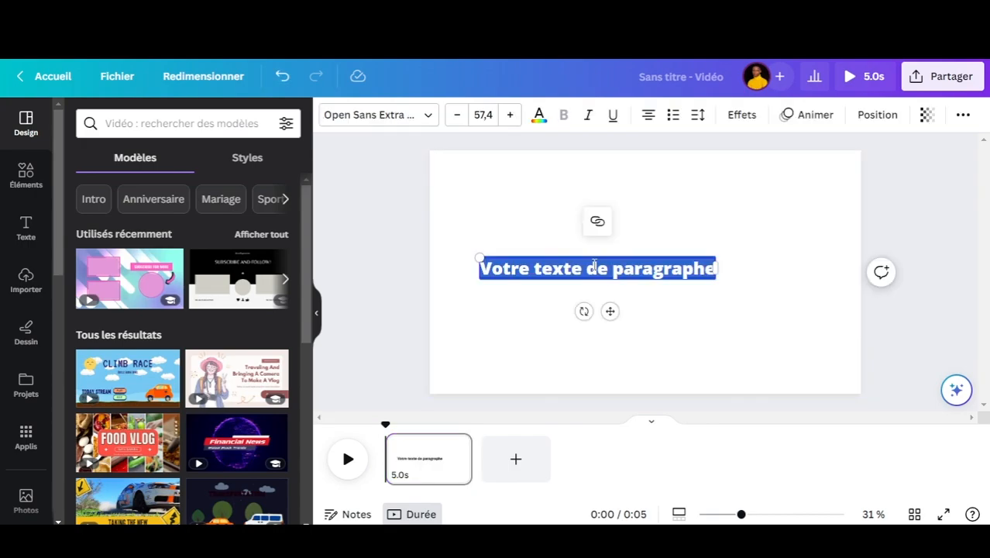
text(TRAFIC)
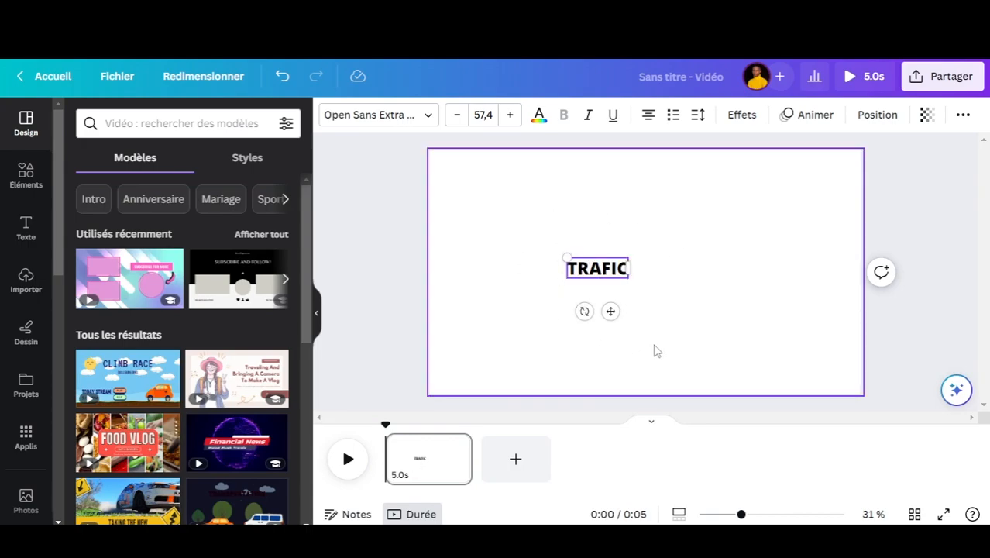
click(636, 245)
click(596, 275)
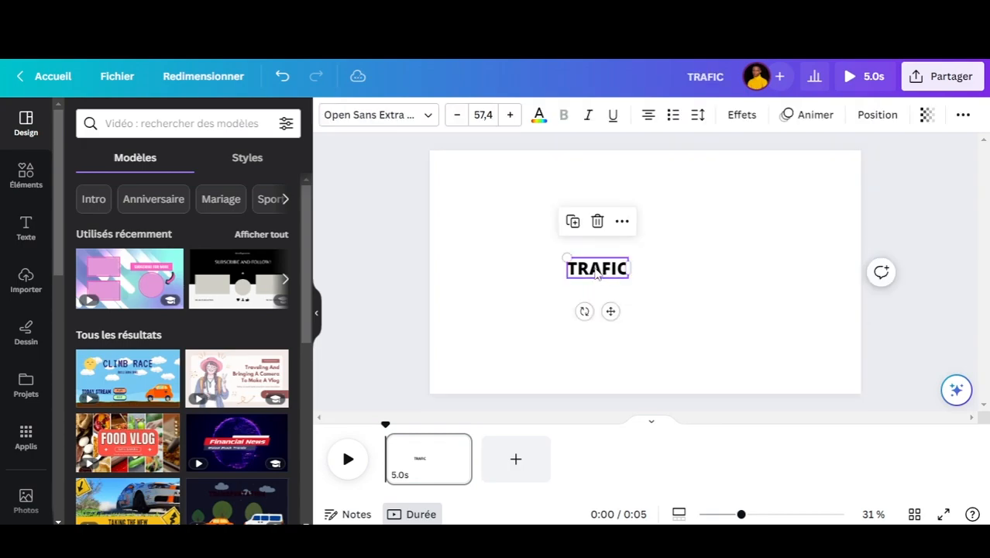
Duplicate the TRAFIC text, place the copy directly below it and change its wording to QUAND.
click(573, 222)
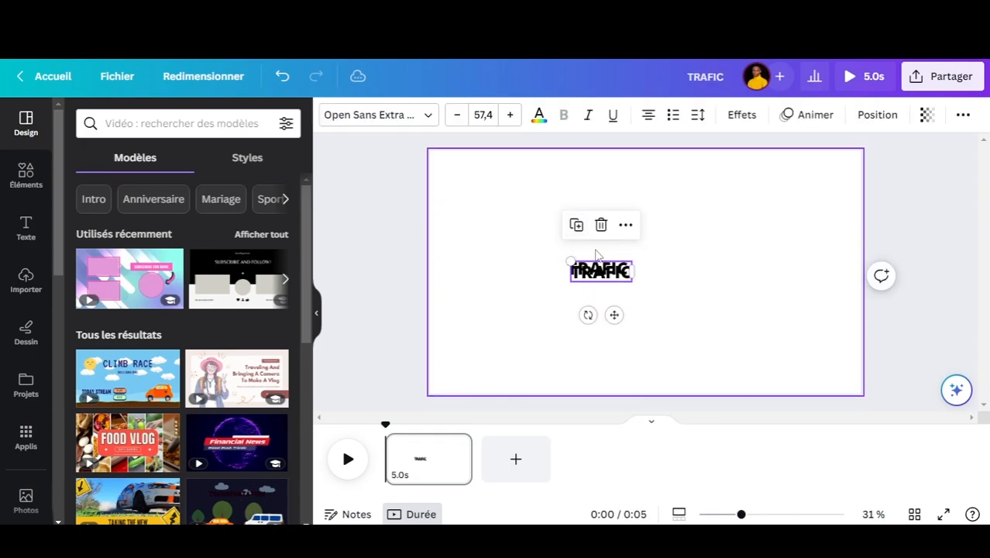
double_click(598, 294)
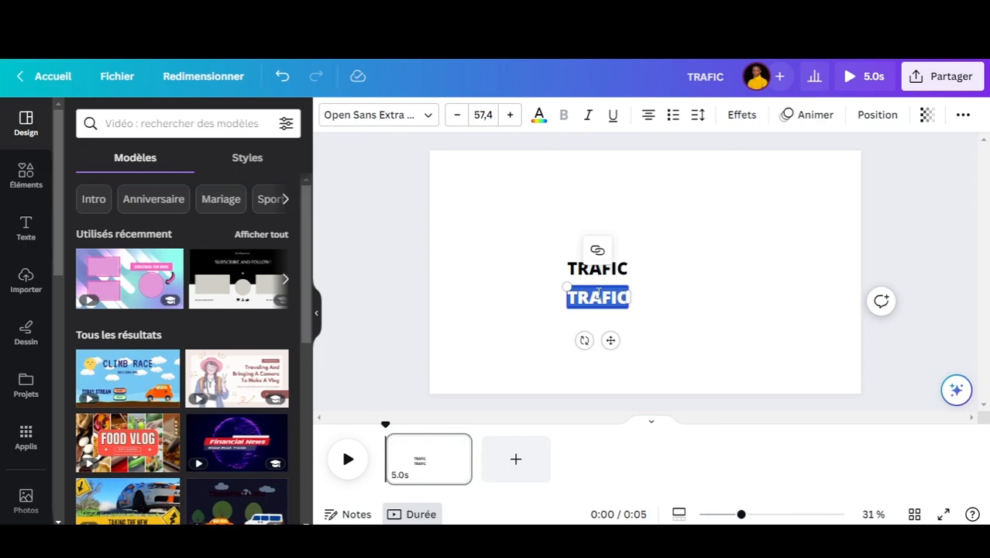
text(QUAND)
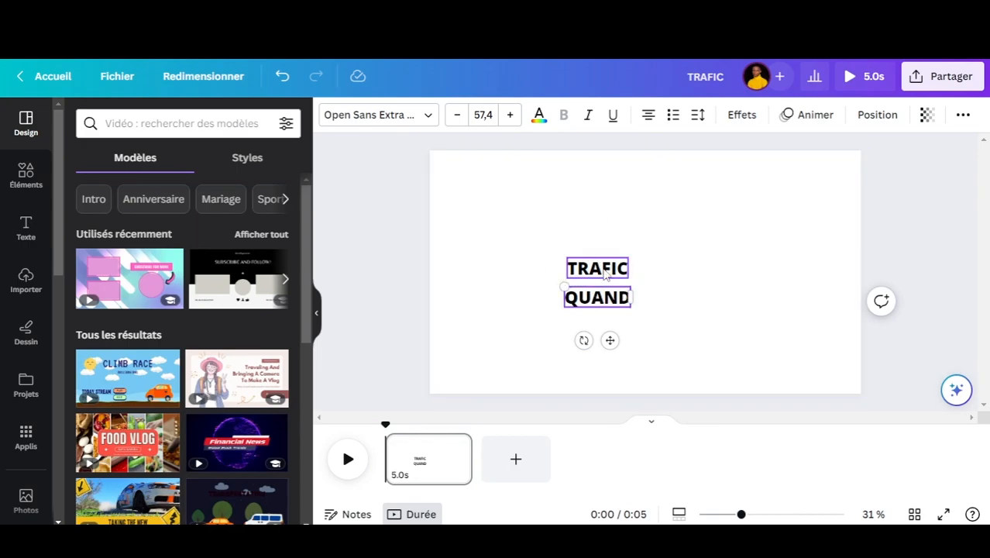
Set both words in bold Montserrat, stack them closely at the page centre and enlarge them together.
click(403, 120)
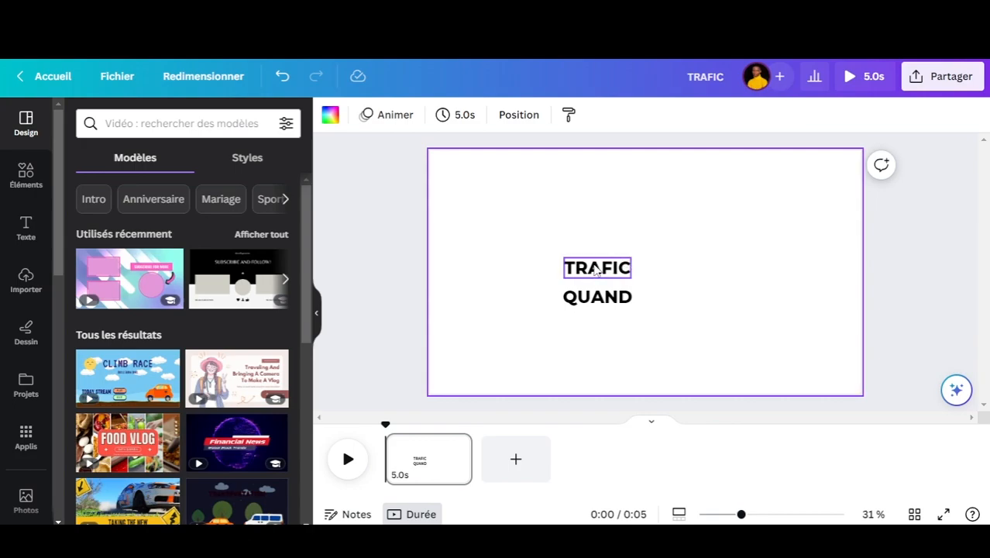
click(595, 270)
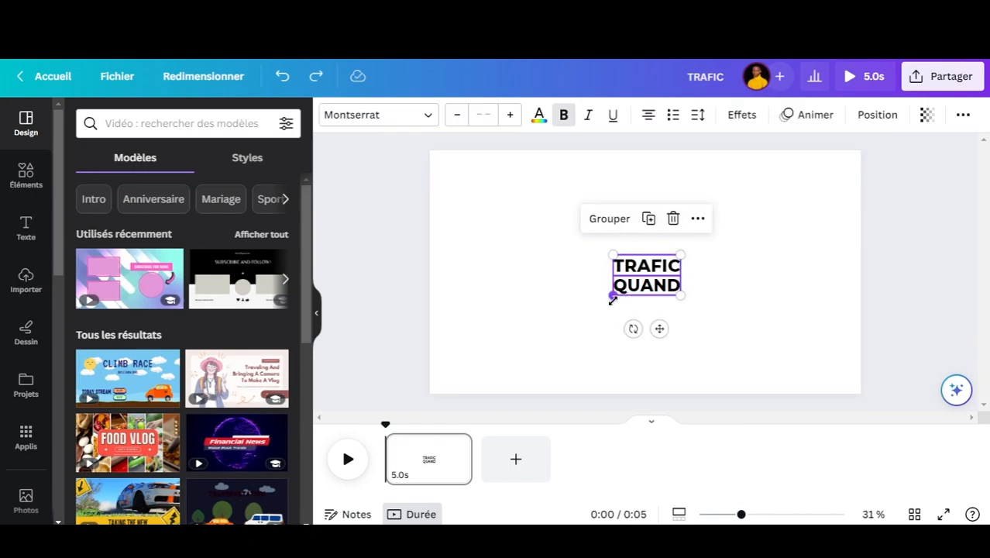
mouse_move(613, 295)
mouse_down()
mouse_move(586, 334)
mouse_move(621, 287)
mouse_move(632, 298)
mouse_up()
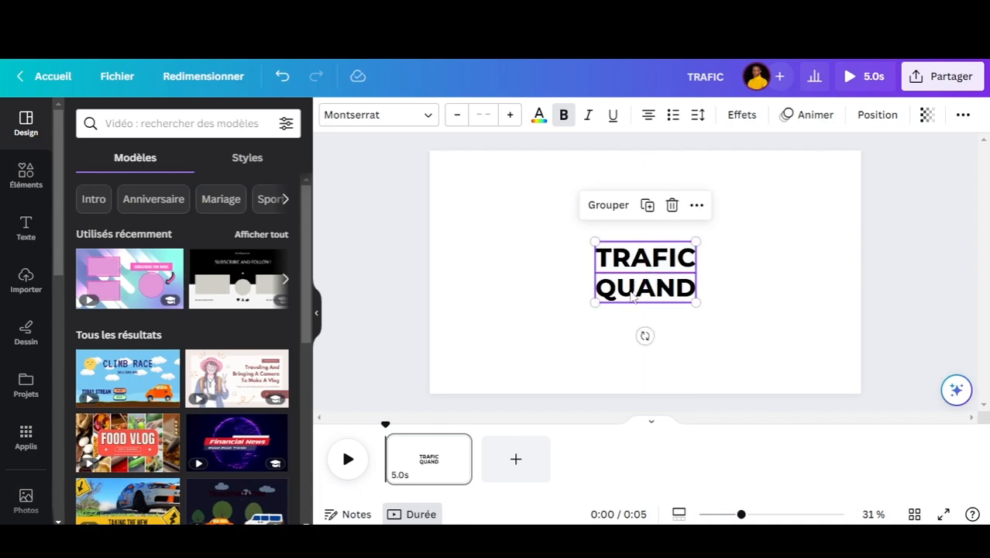
Add a blank page, move it before the text page and paste copies of both words onto it.
click(524, 457)
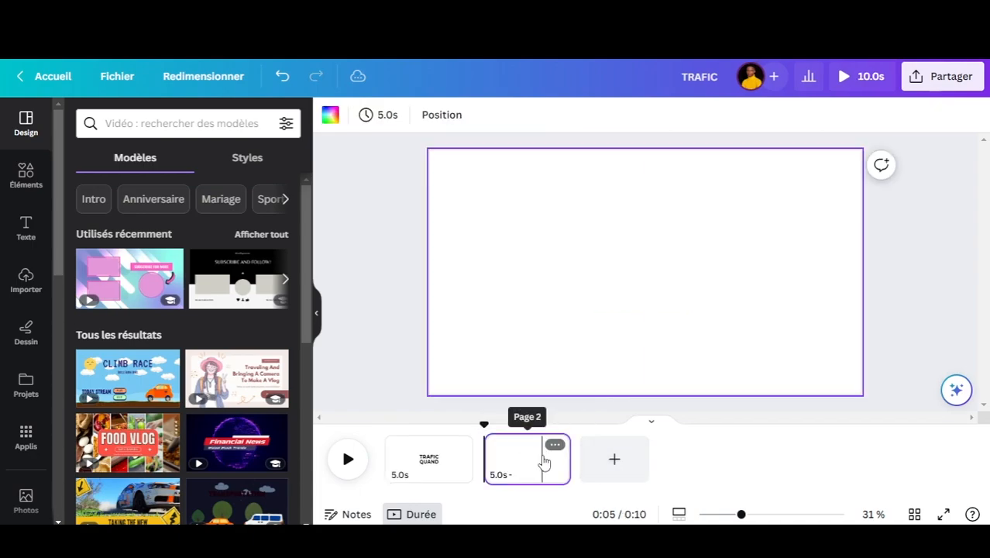
drag(539, 463, 427, 469)
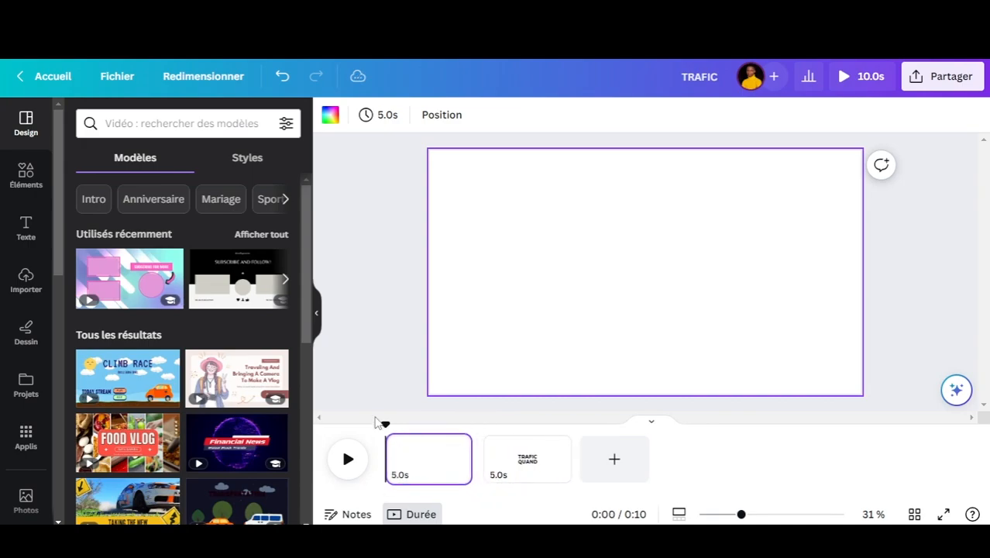
click(528, 464)
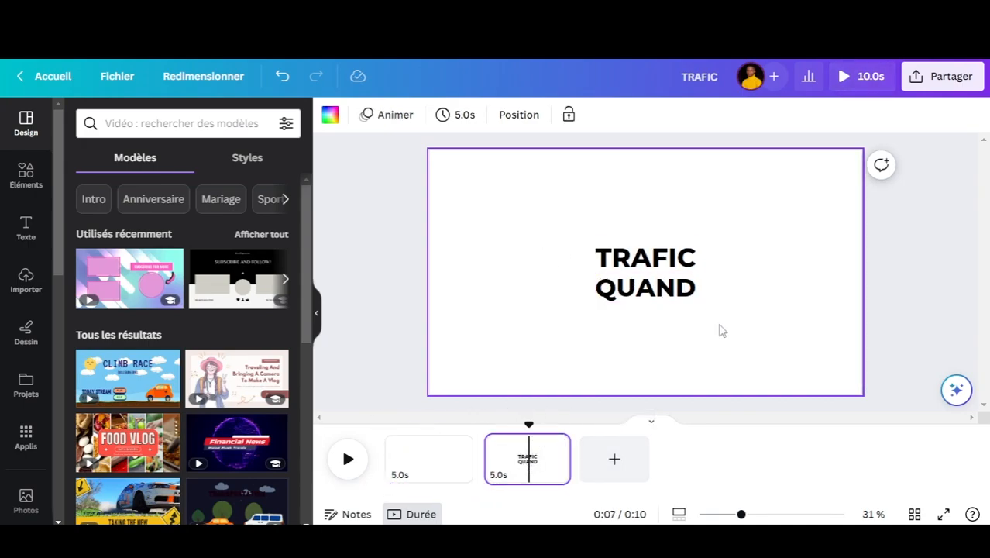
drag(540, 236, 717, 301)
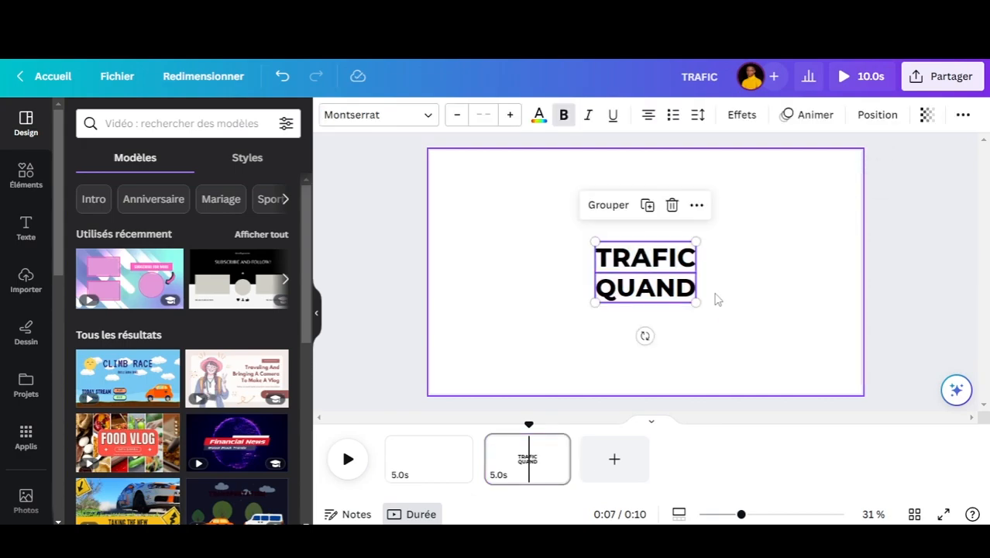
shift+click(450, 460)
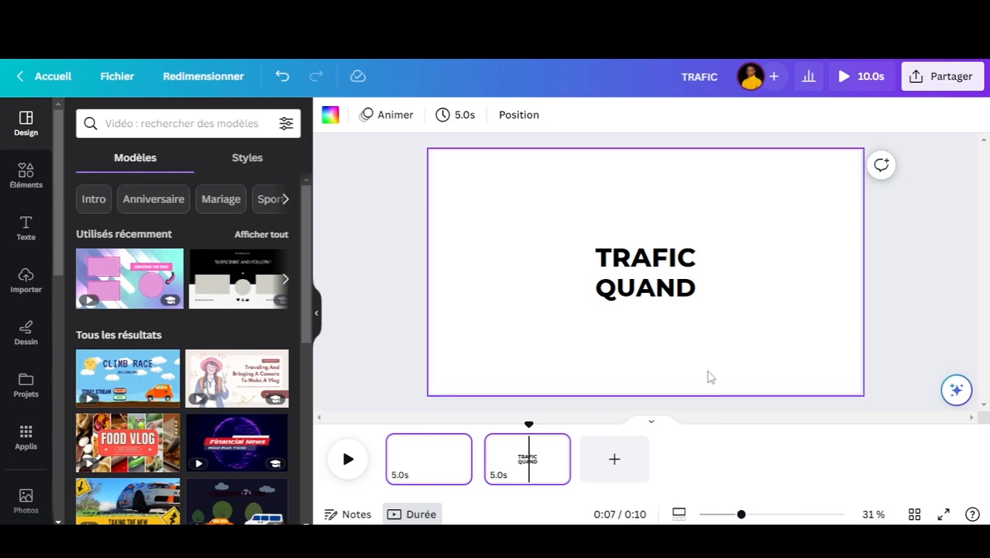
key(ctrl+v)
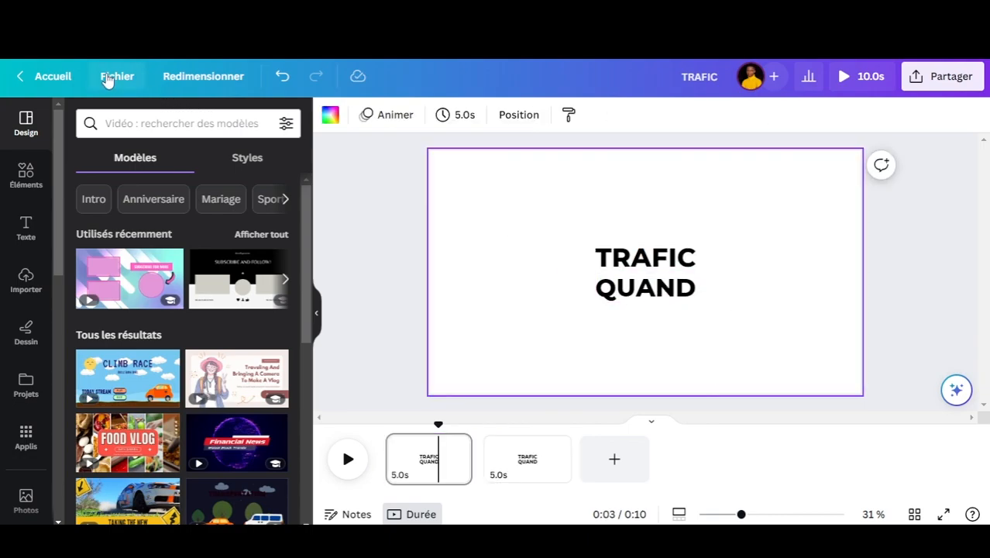
Show the rulers and guides and place a horizontal guide through the vertical middle of the page.
click(108, 79)
mouse_move(176, 260)
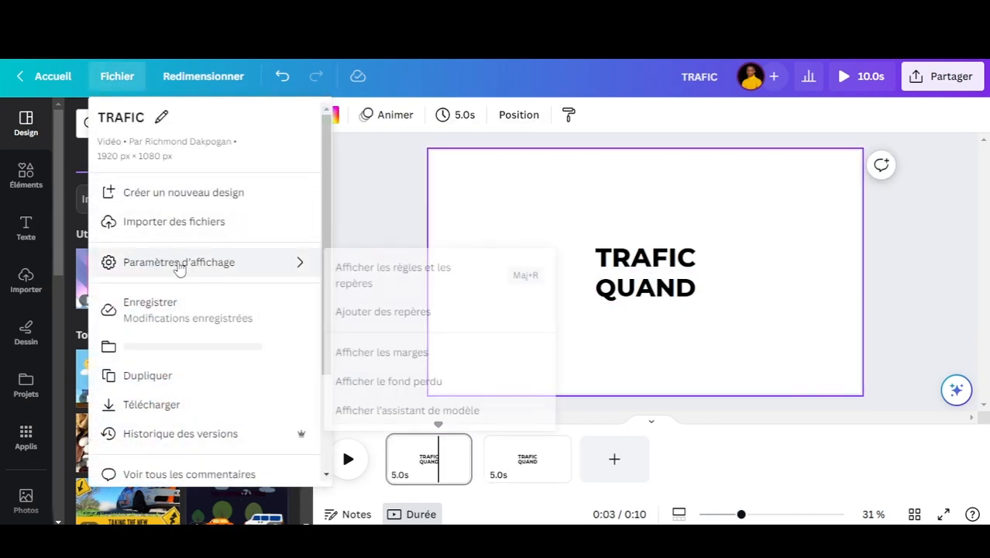
click(339, 269)
drag(658, 148, 603, 274)
Put QUAND beside TRAFIC on one line along the guide and centre the joined words on the first page.
drag(676, 291, 710, 279)
key(ctrl+a)
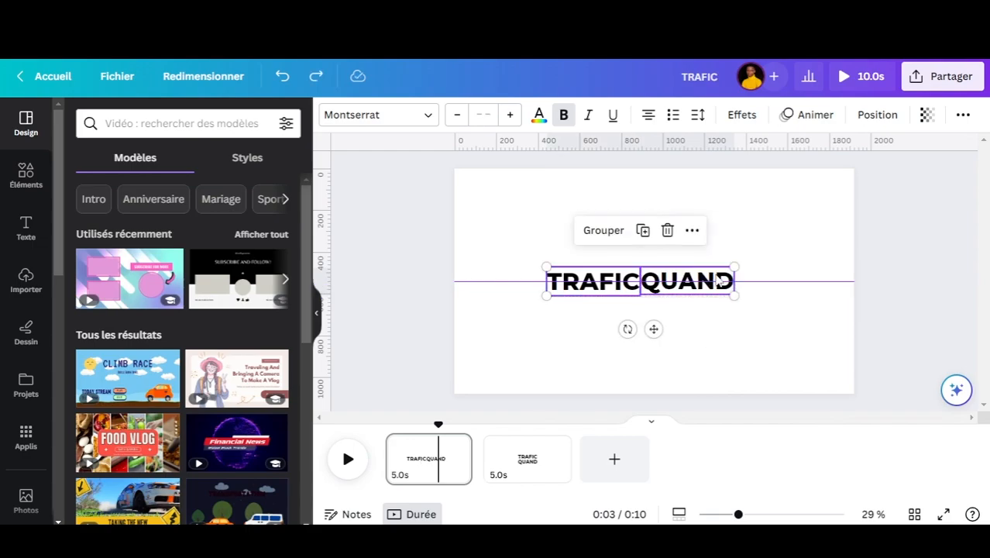
drag(676, 271, 689, 272)
click(739, 210)
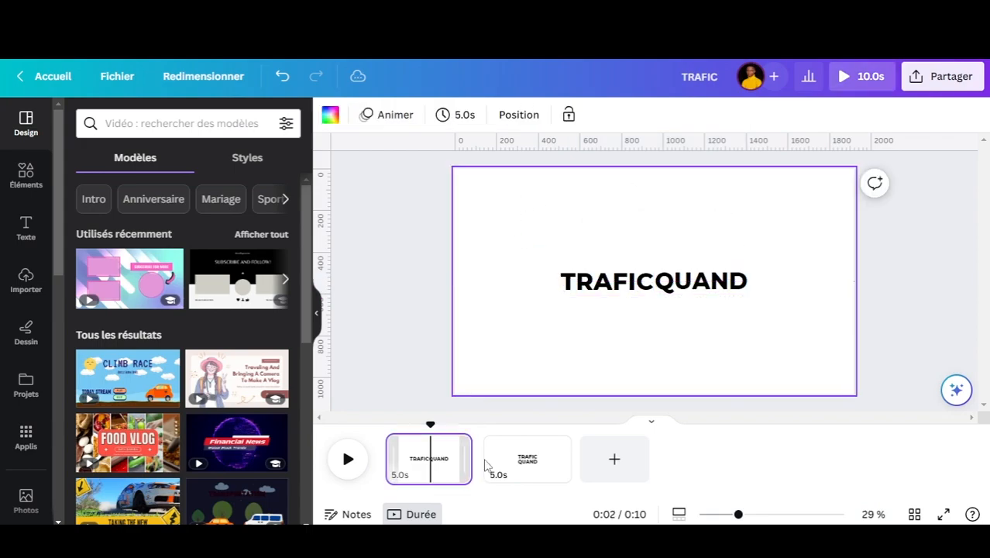
Add a rounded square to the second page and stretch it behind TRAFIC QUAND to about 634 × 439 px.
click(523, 464)
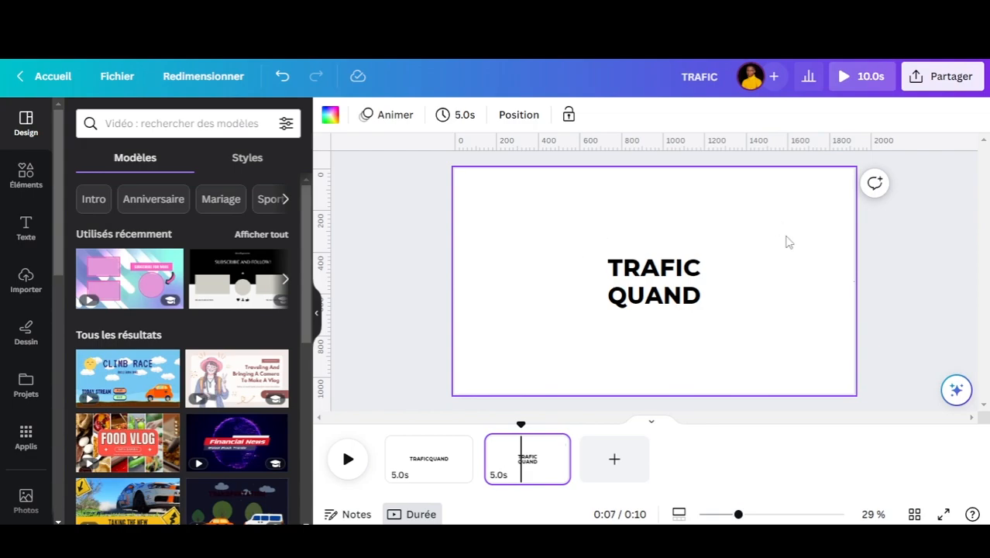
click(21, 176)
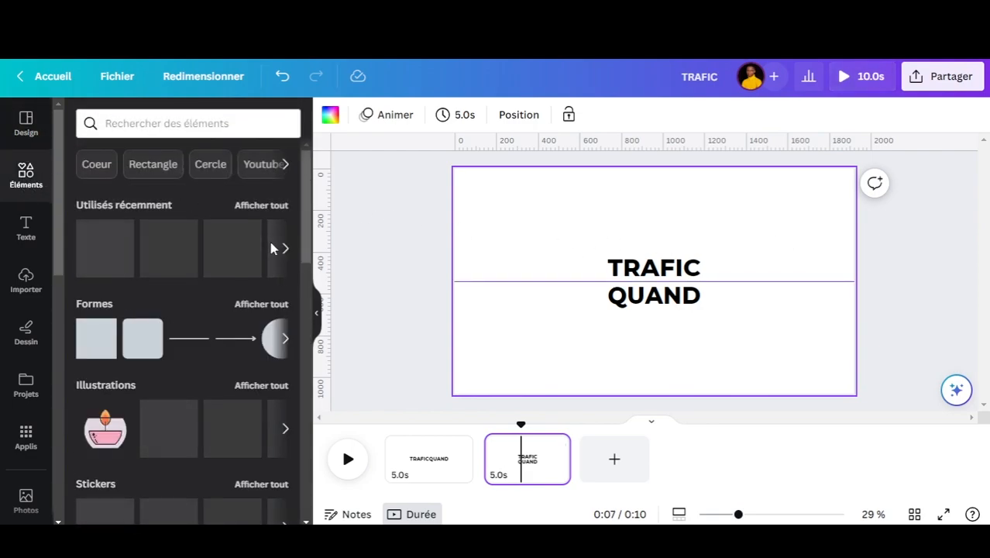
scroll(271, 247, down, 1)
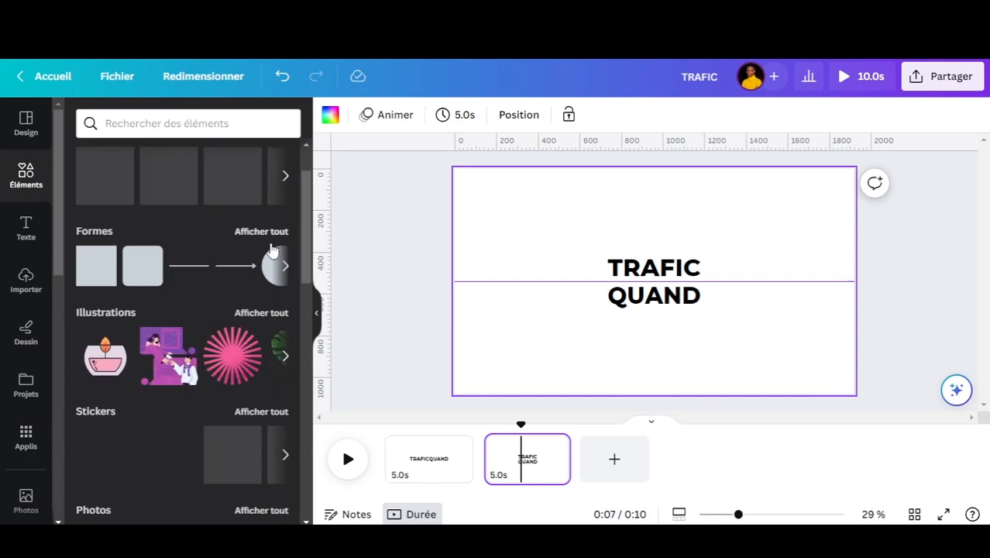
click(141, 271)
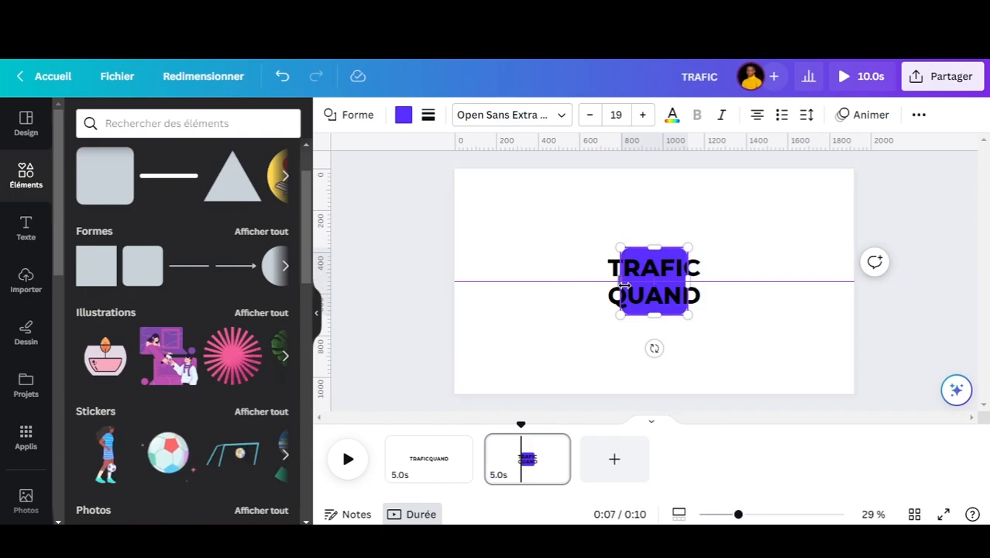
drag(614, 287, 588, 282)
drag(635, 312, 638, 329)
drag(687, 288, 720, 288)
drag(651, 247, 690, 245)
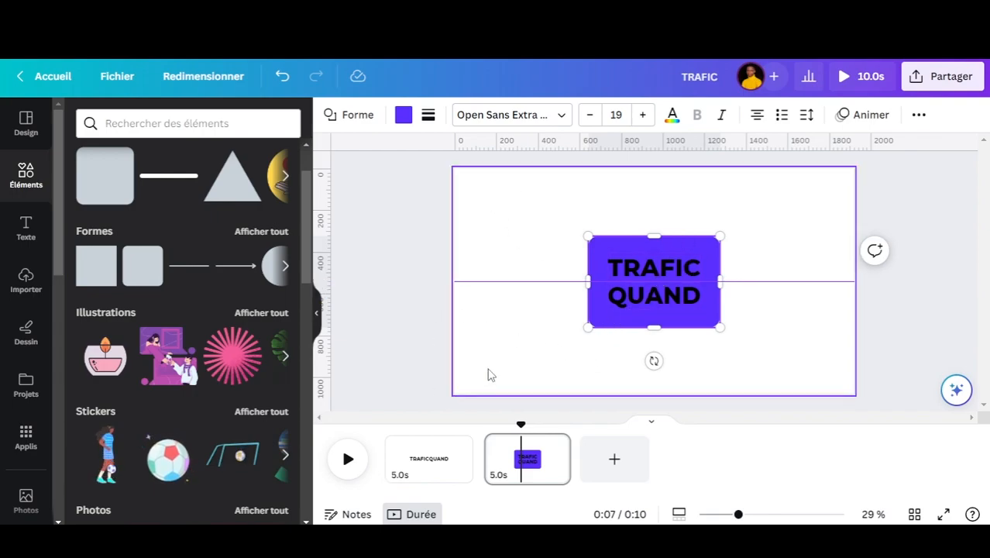
Duplicate the rounded rectangle, align the copy over the original and move its layer below both words.
right_click(689, 250)
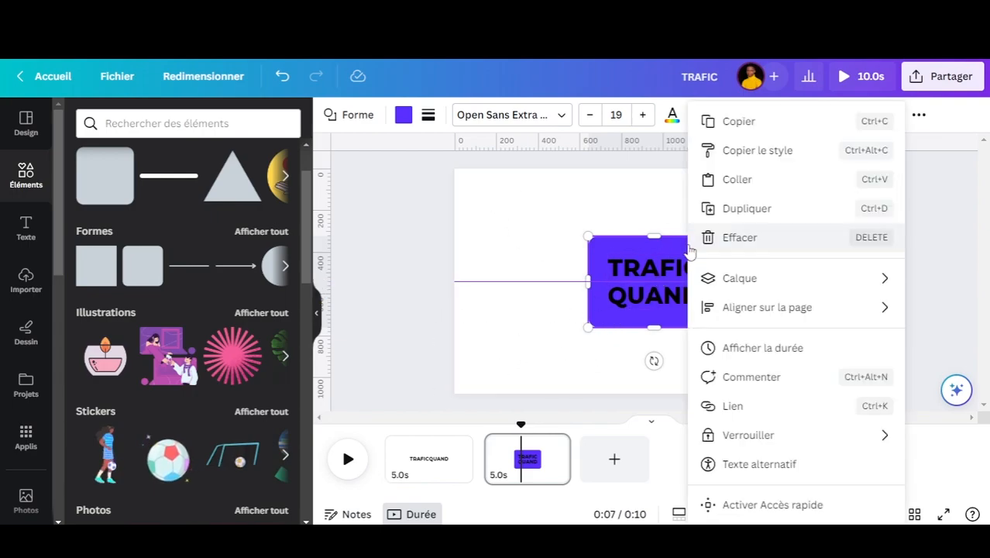
click(762, 208)
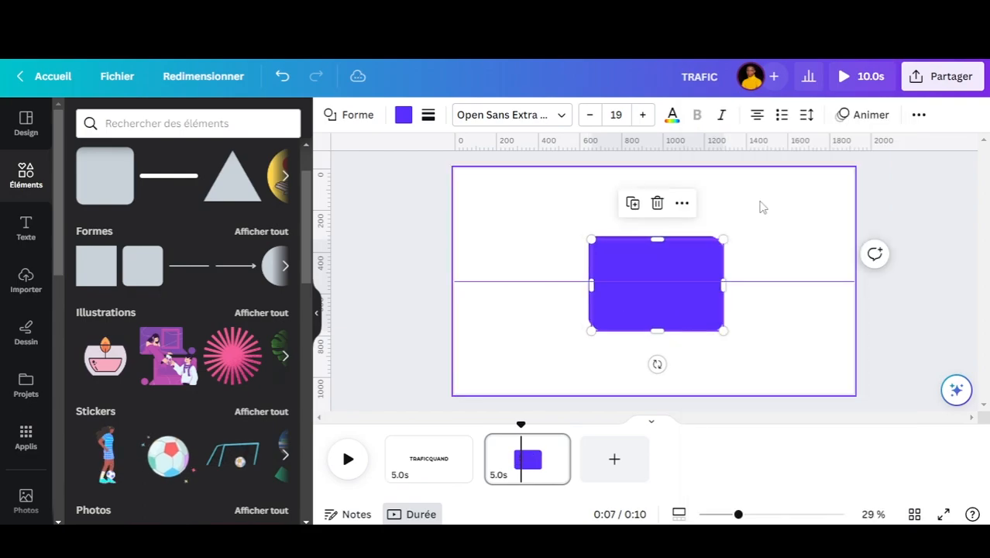
click(918, 115)
click(810, 151)
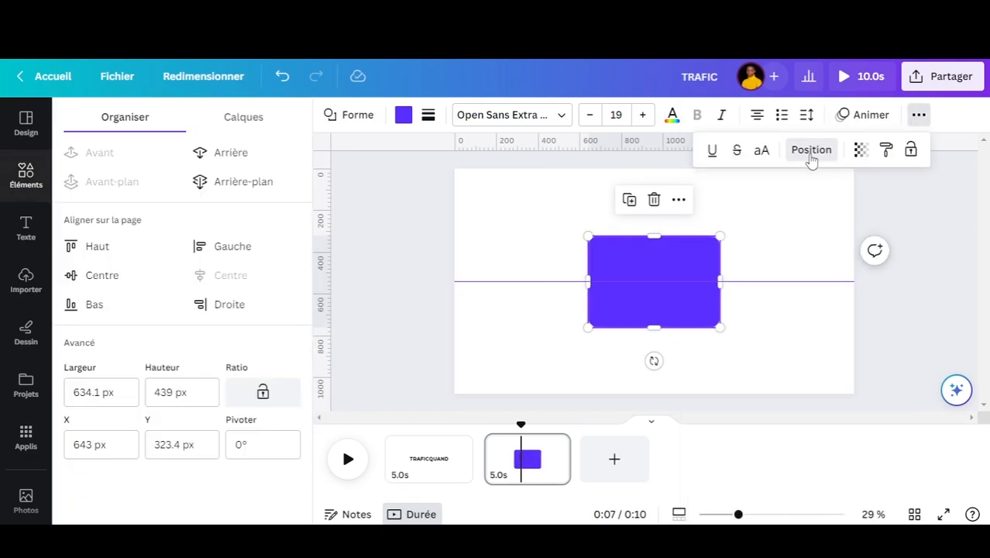
click(263, 122)
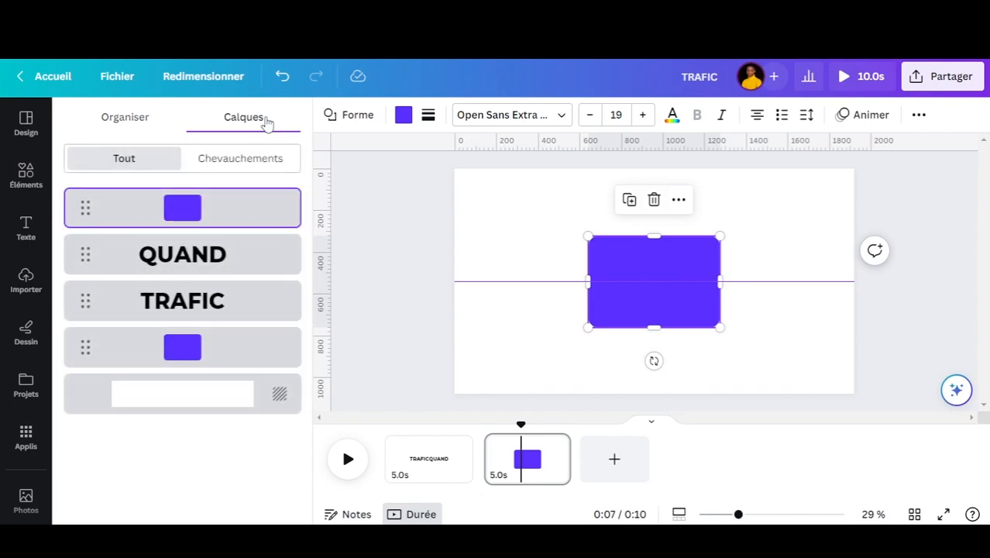
drag(240, 214, 254, 302)
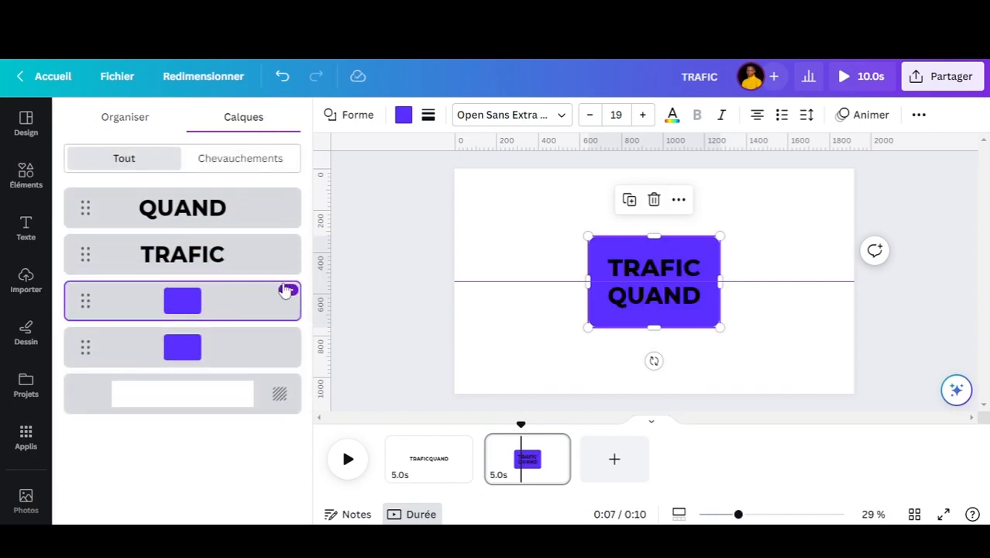
Duplicate TRAFIC, QUAND and both violet rectangles together and place the ungrouped copy to the right of the original.
drag(514, 206, 735, 327)
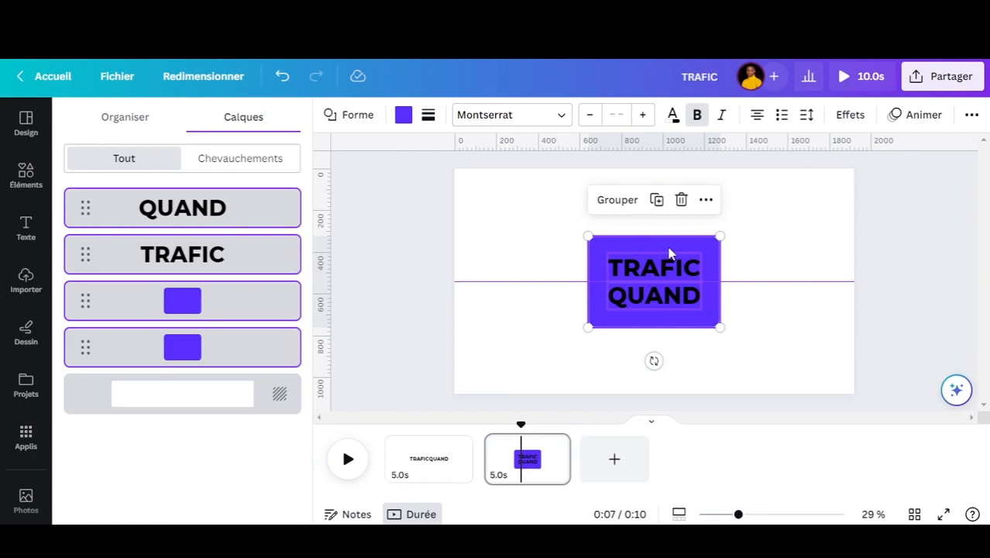
click(656, 201)
drag(670, 261, 805, 248)
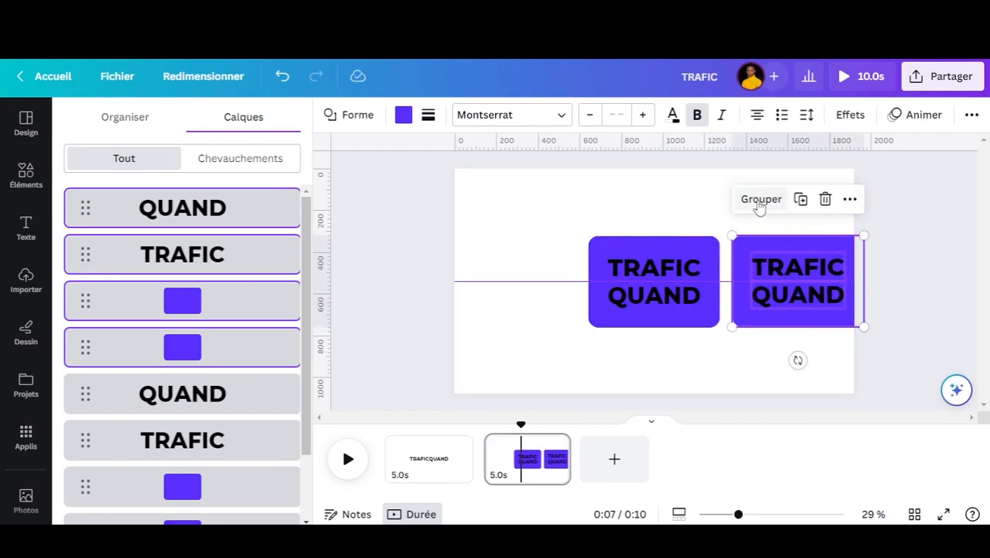
click(759, 201)
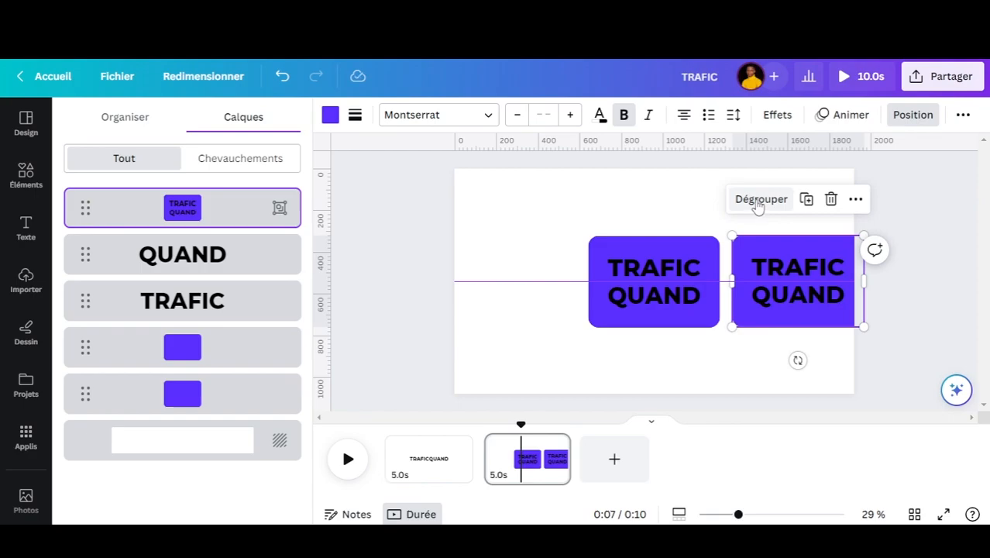
click(759, 200)
Recolour the front rounded rectangle of the copied logo from the default solid colours to red.
click(797, 240)
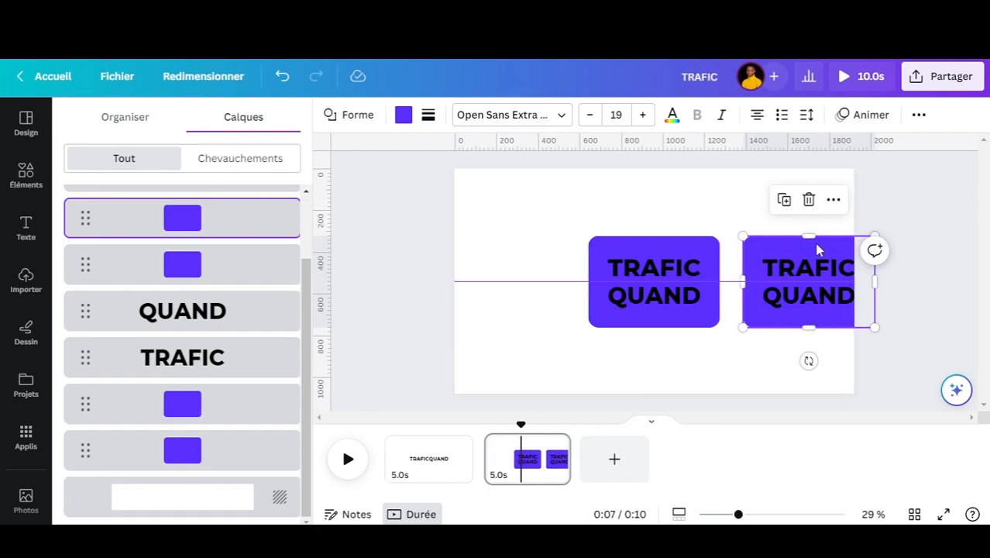
click(403, 115)
scroll(203, 250, down, 3)
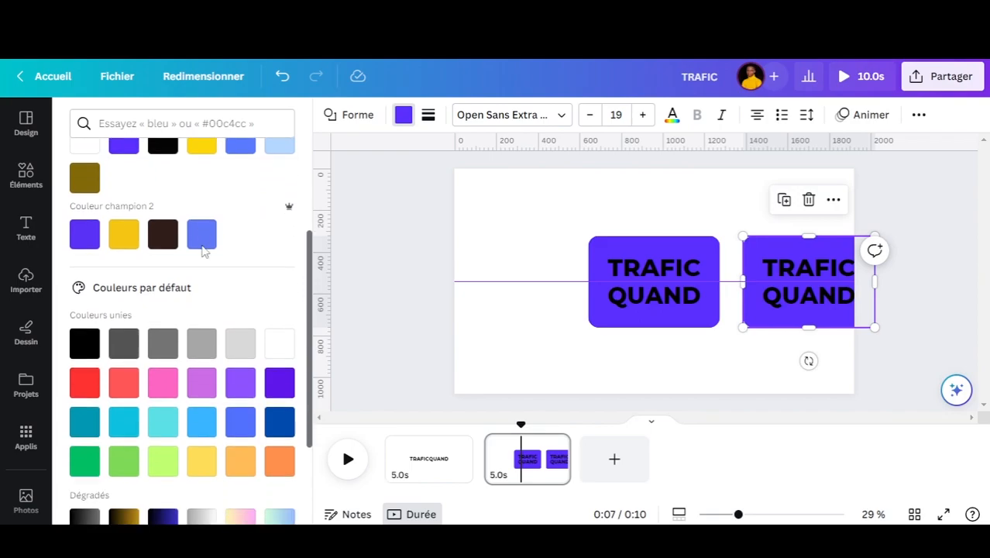
click(84, 338)
scroll(161, 310, down, 1)
scroll(162, 309, up, 1)
Set the copied TRAFIC and QUAND text to white (#ffffff) and group the words with their rectangles.
click(802, 284)
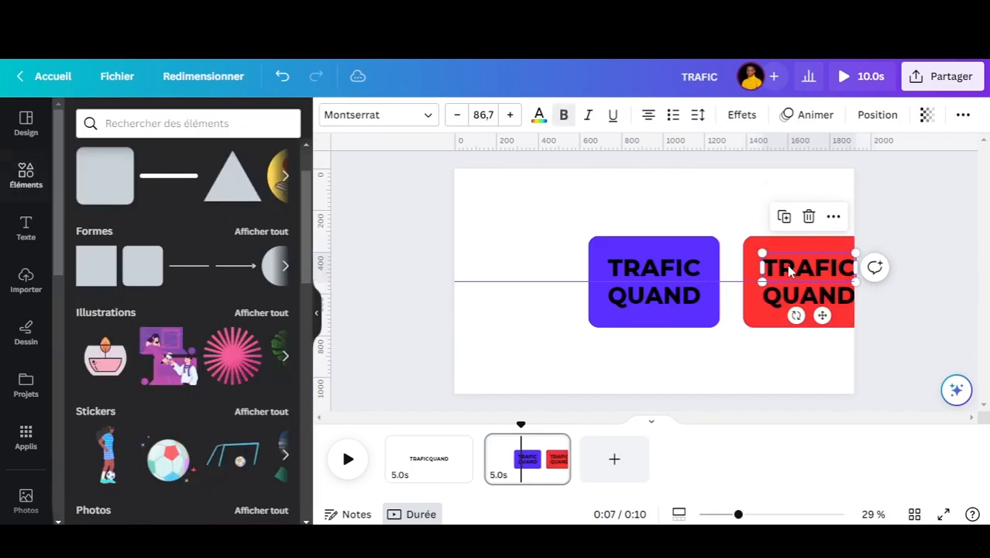
shift+click(819, 299)
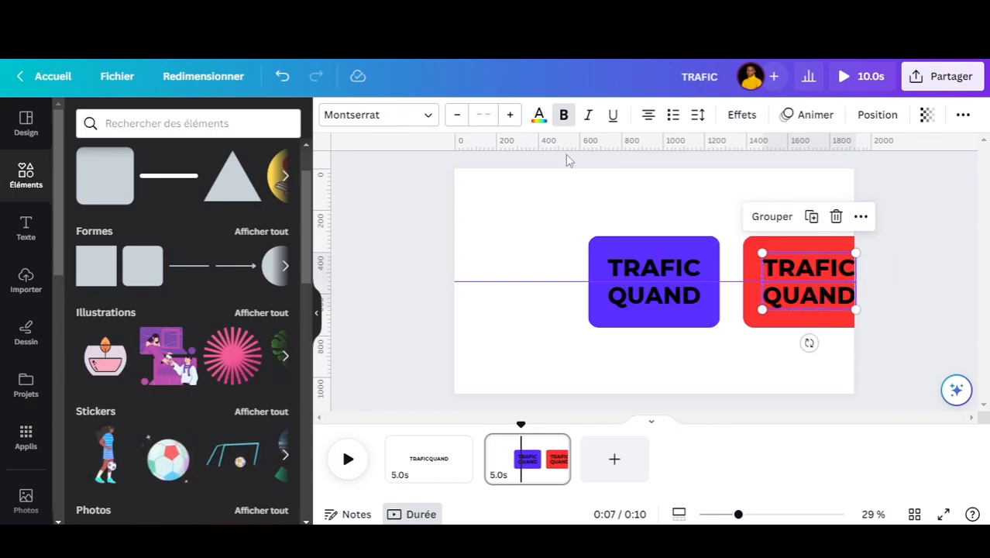
click(539, 117)
click(241, 205)
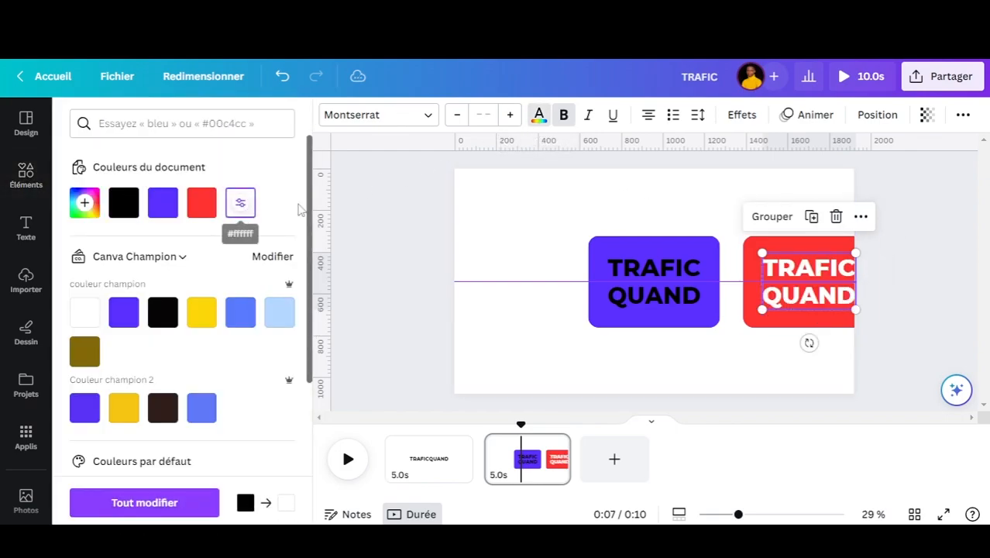
click(844, 182)
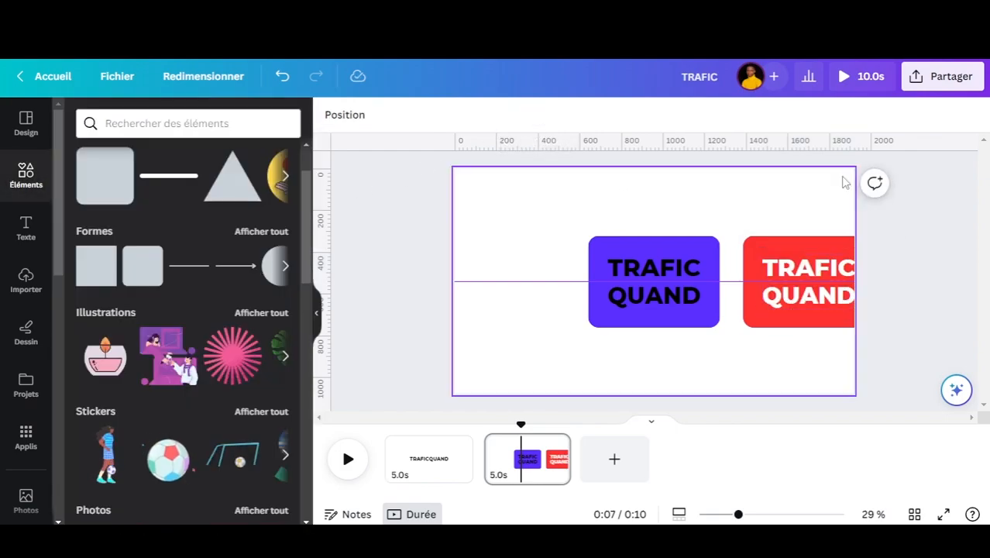
drag(843, 175, 794, 320)
key(ctrl+g)
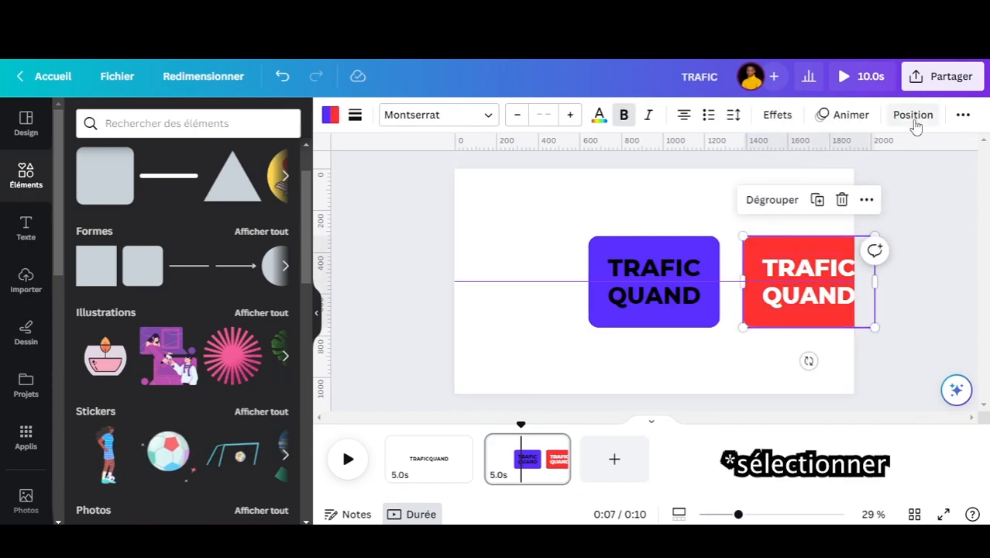
Recolour the lowest rounded rectangle of the original logo to the brand palette's yellow and return to the layer list.
click(913, 120)
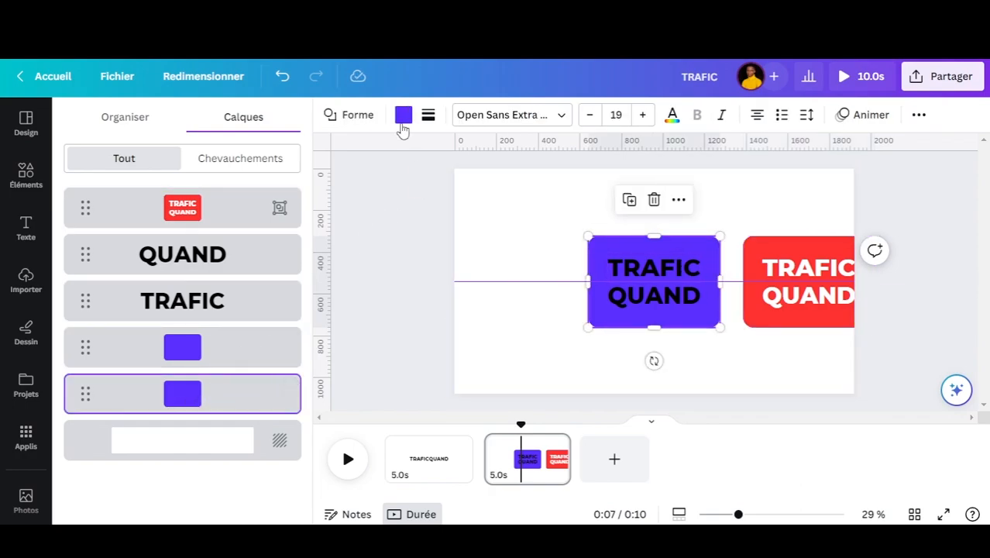
click(403, 117)
click(201, 311)
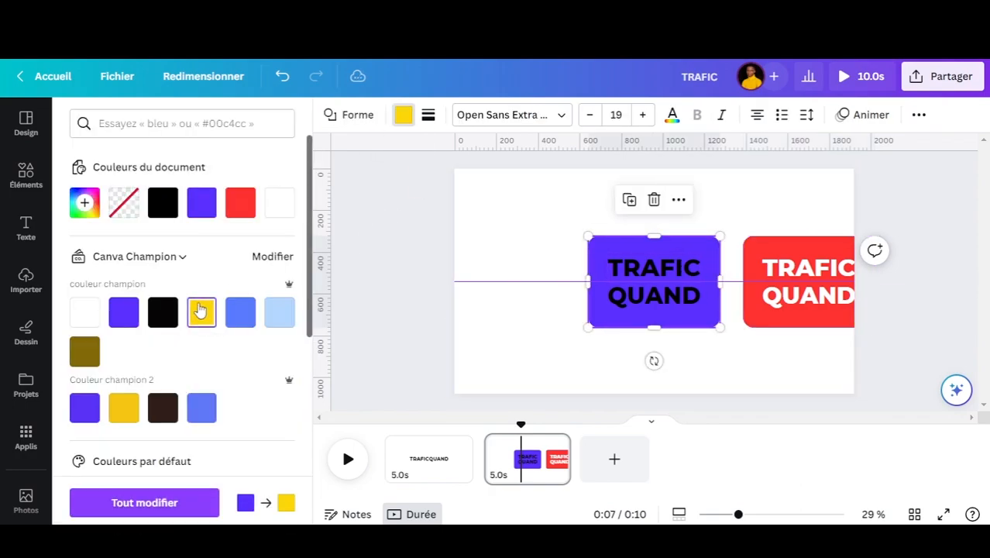
click(425, 203)
click(515, 115)
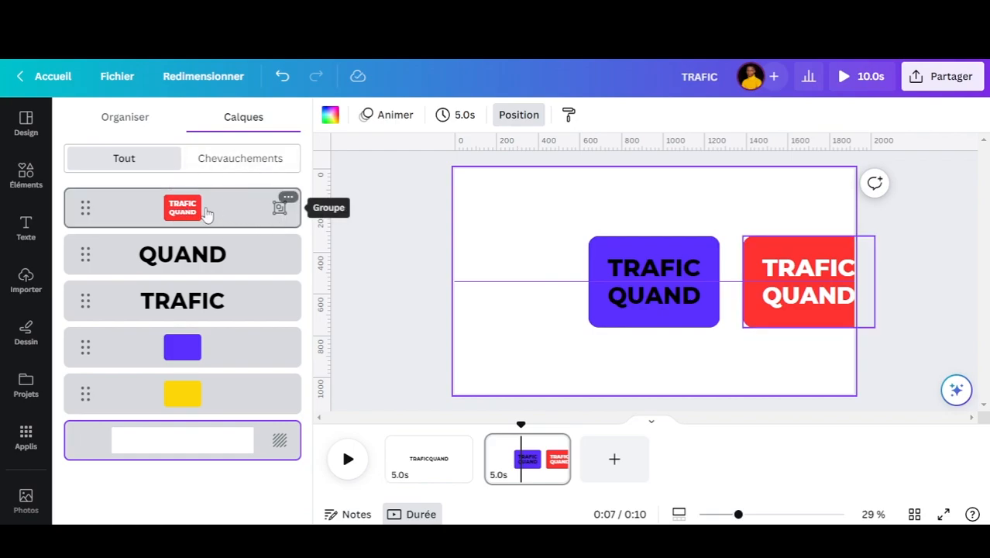
Move the red TRAFIC QUAND group exactly over the original violet logo in the middle of the second page.
click(812, 251)
drag(827, 251, 672, 248)
click(808, 230)
Add a third page and paste a copy of the second page's red TRAFIC QUAND group onto it.
click(612, 467)
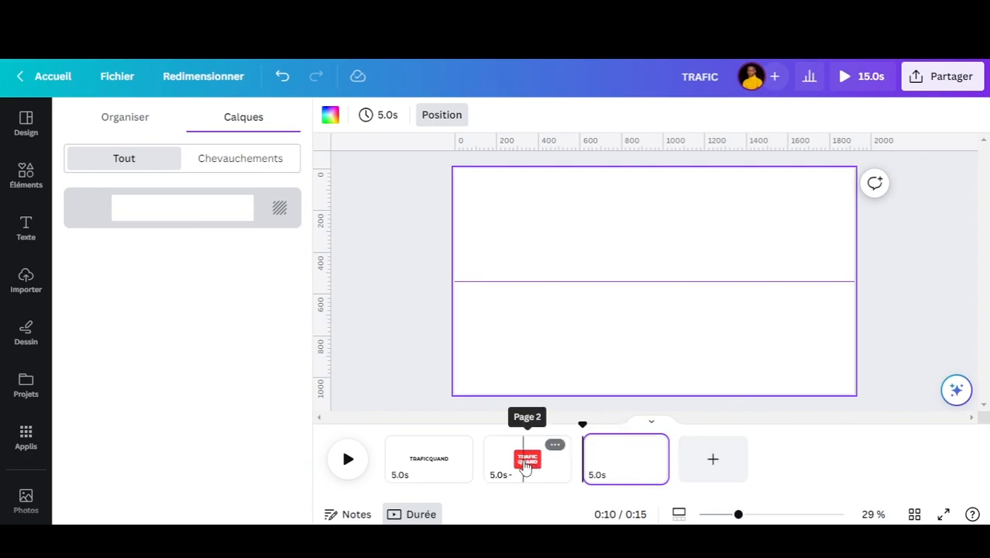
click(525, 463)
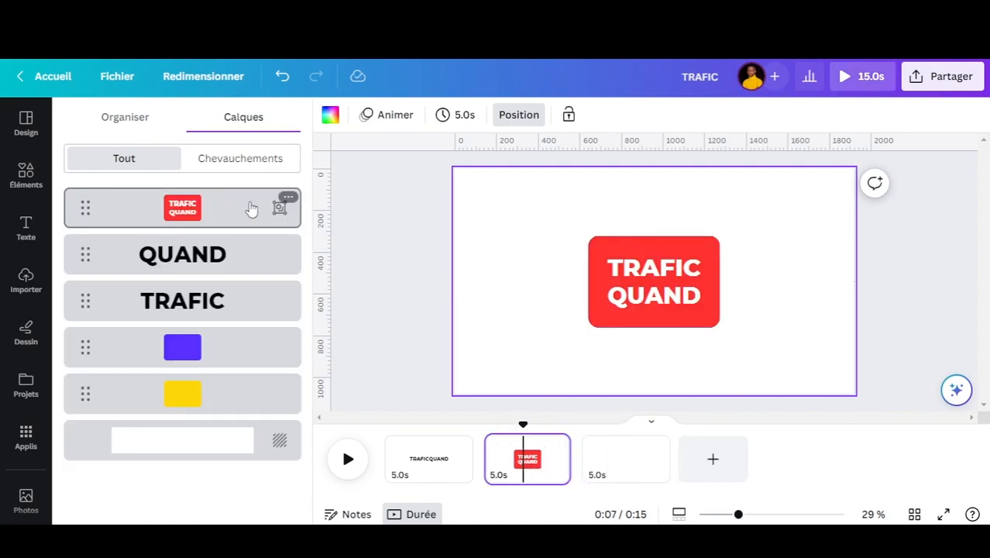
click(212, 213)
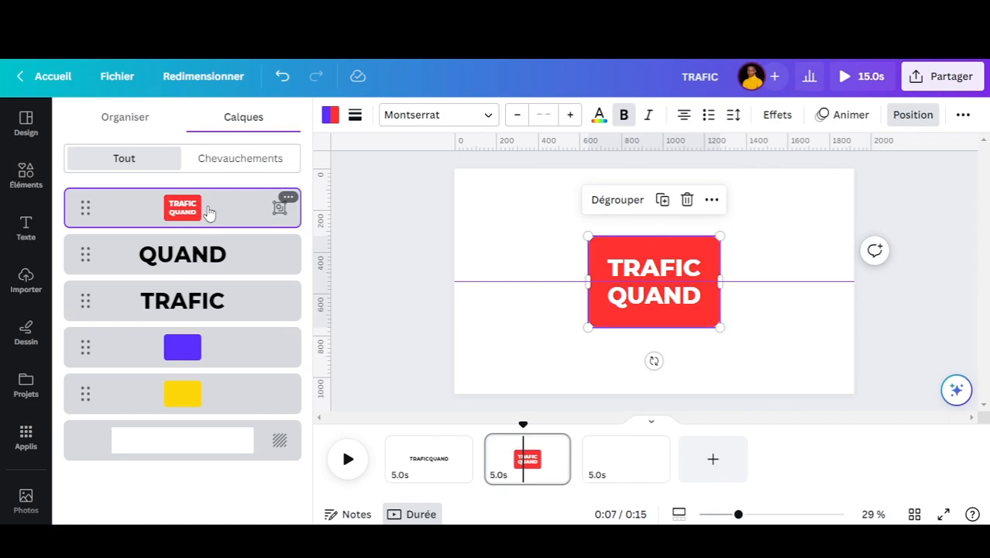
click(630, 467)
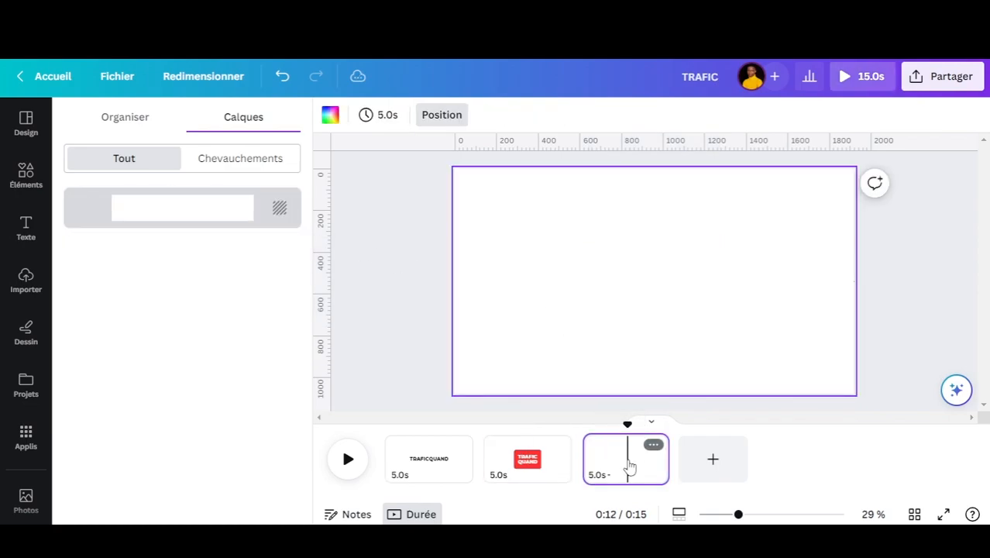
key(ctrl+v)
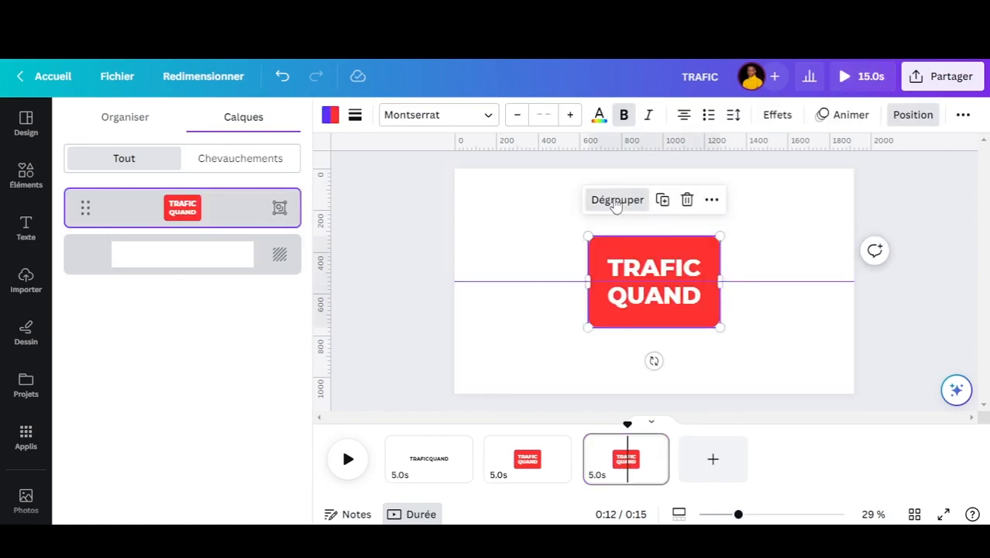
Ungroup the third page's logo, duplicate its red rectangle and place one red rectangle on each side of the words.
click(616, 201)
click(762, 233)
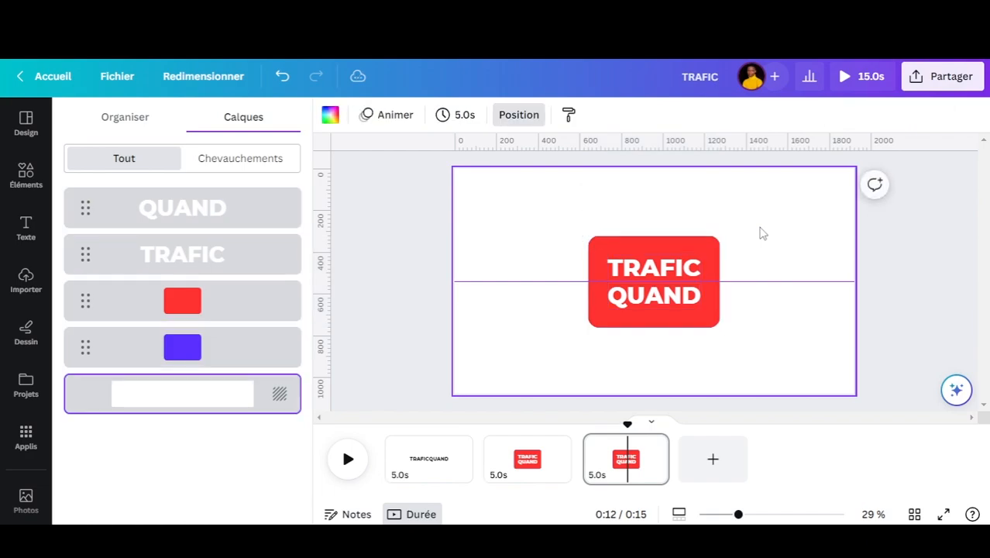
click(642, 247)
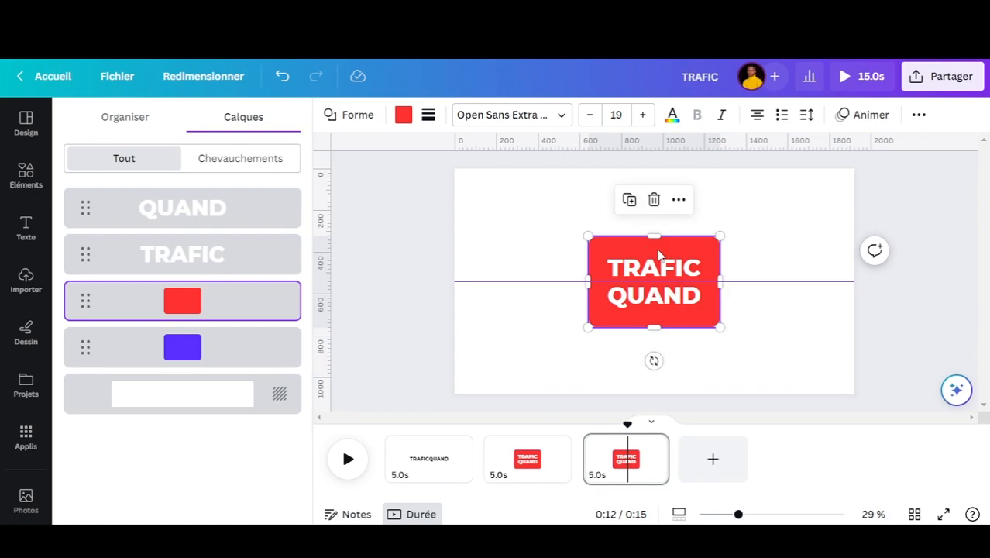
drag(658, 256, 799, 250)
click(670, 251)
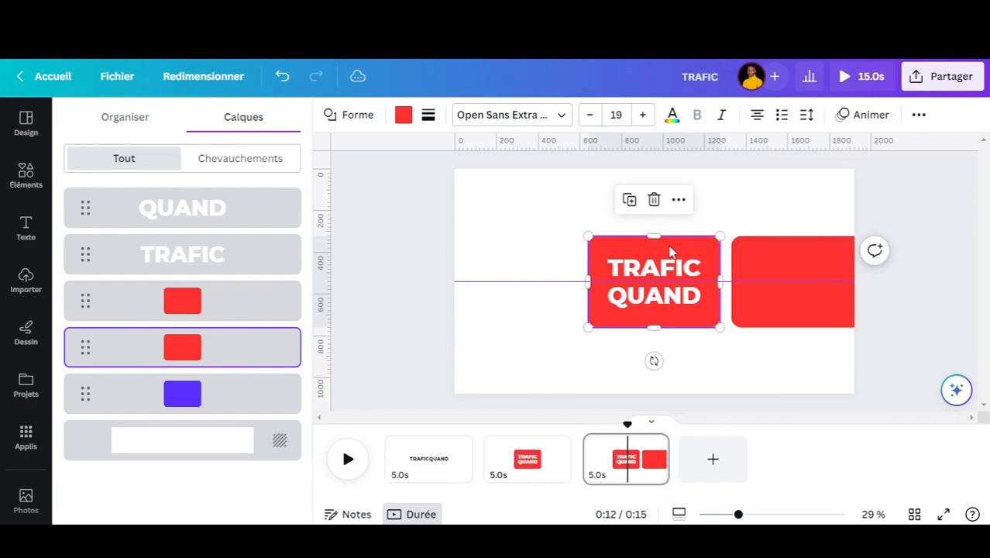
drag(686, 246, 552, 246)
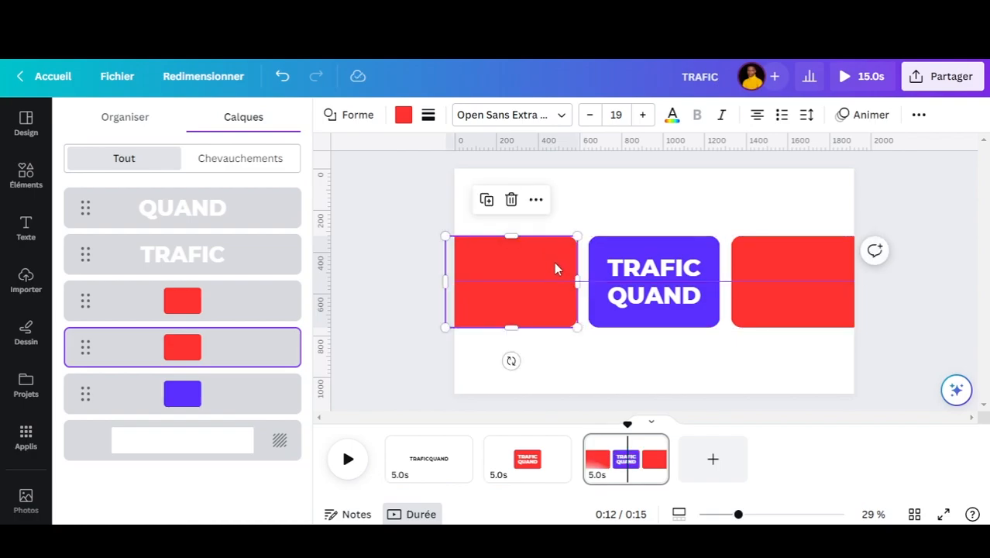
Shorten both red rectangles to just over half height, keeping the left one's upper part and the right one's lower part.
drag(511, 326, 529, 289)
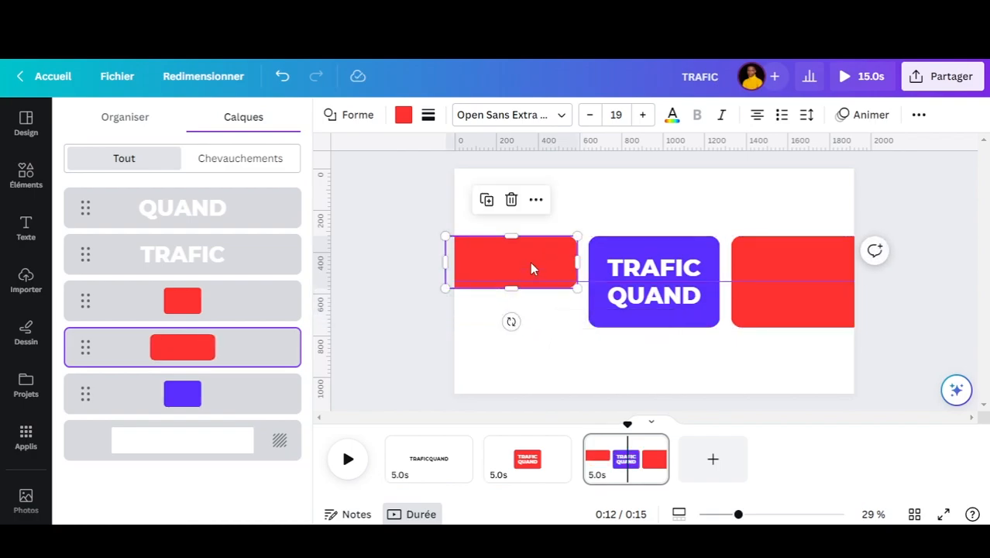
click(791, 257)
drag(793, 234, 785, 273)
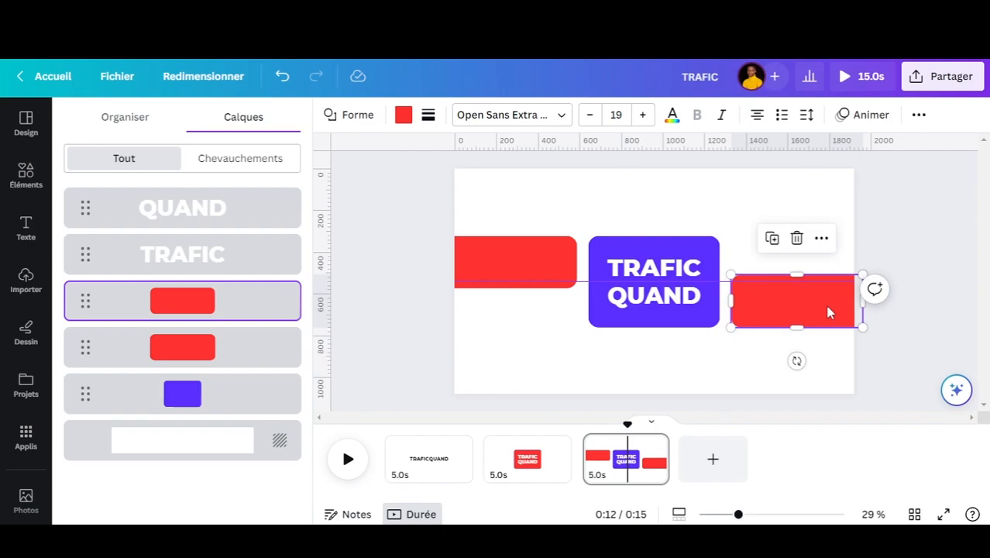
Move the two red half rectangles back behind TRAFIC and QUAND, and delete the violet rectangle beneath them.
drag(827, 311, 679, 307)
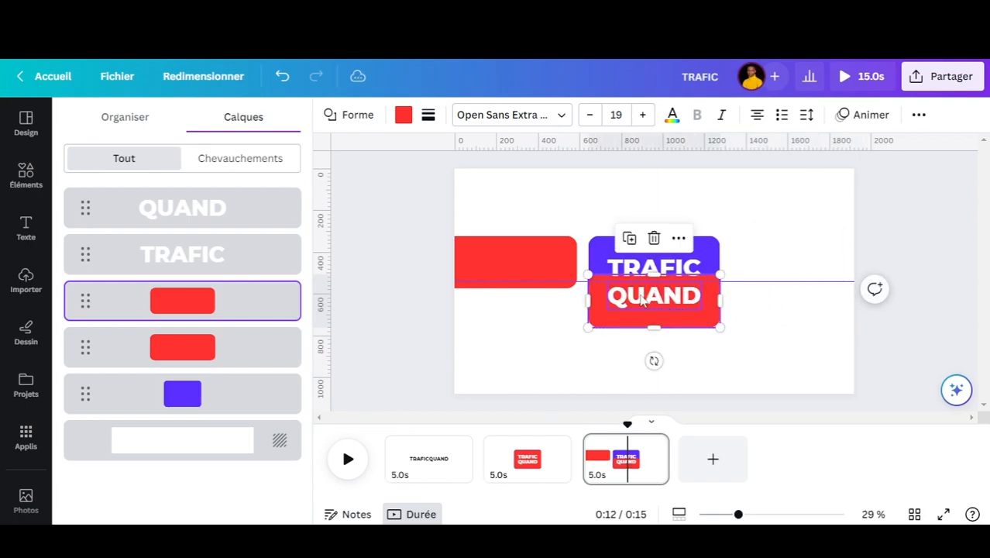
drag(528, 247, 670, 249)
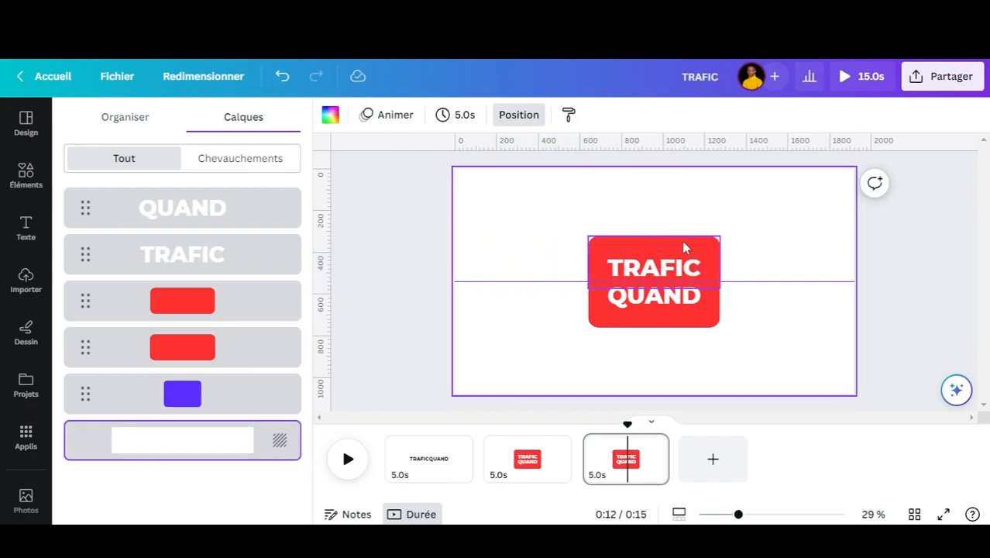
click(702, 316)
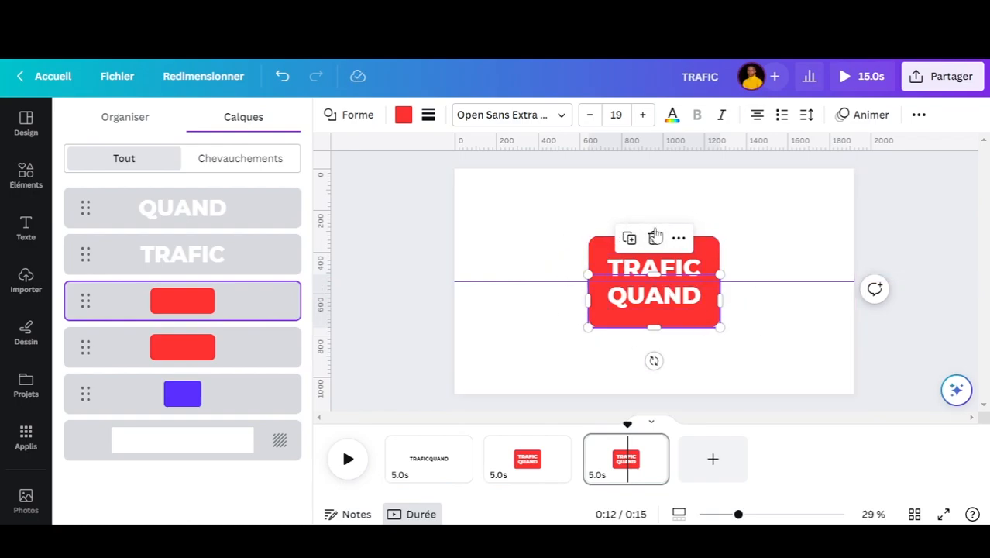
click(758, 236)
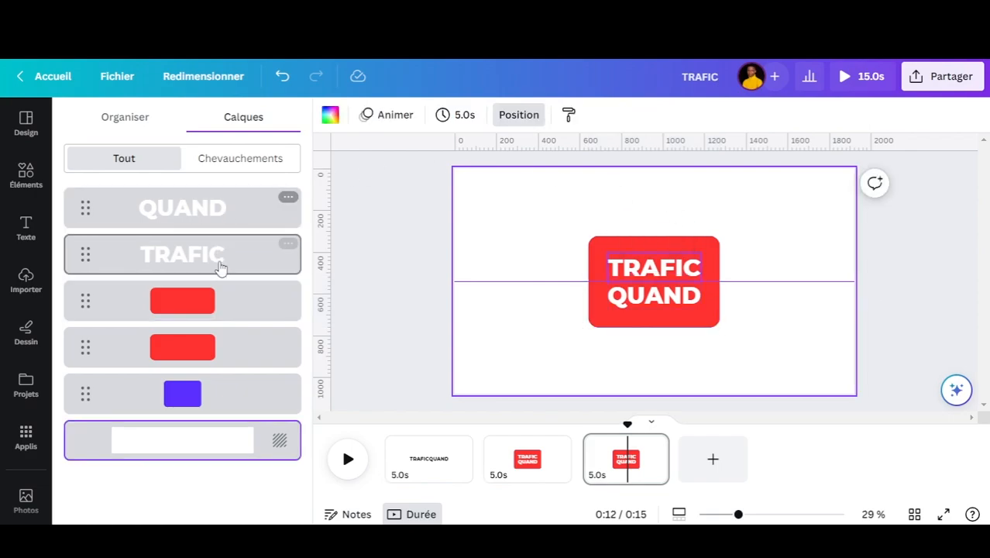
click(203, 398)
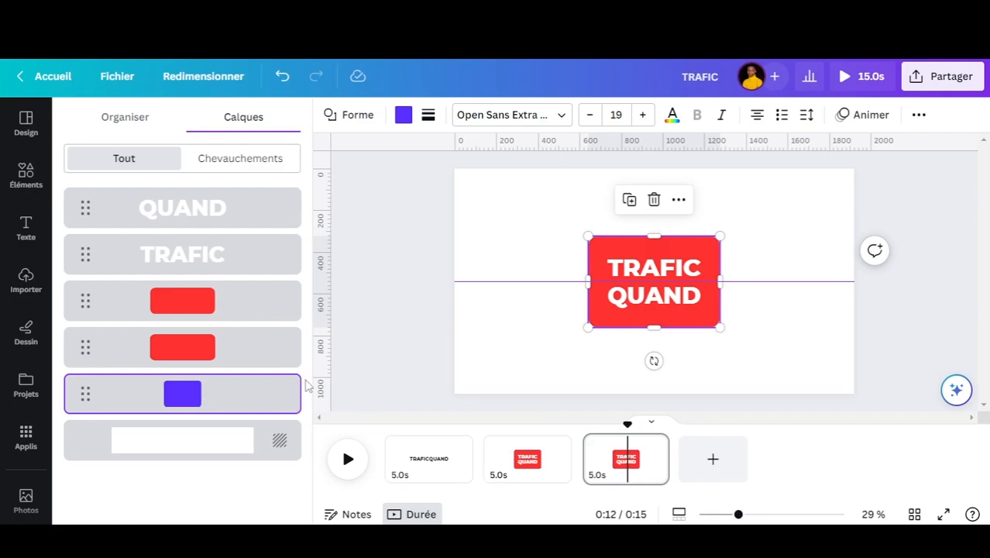
click(654, 200)
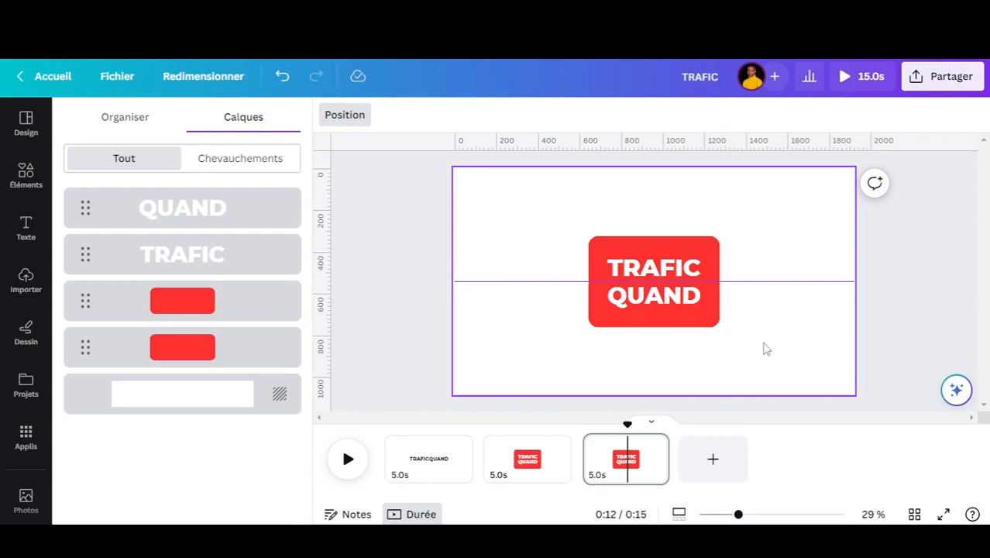
Add a fourth page and paste copies of the third page's two words and two red halves onto it.
key(ctrl+a)
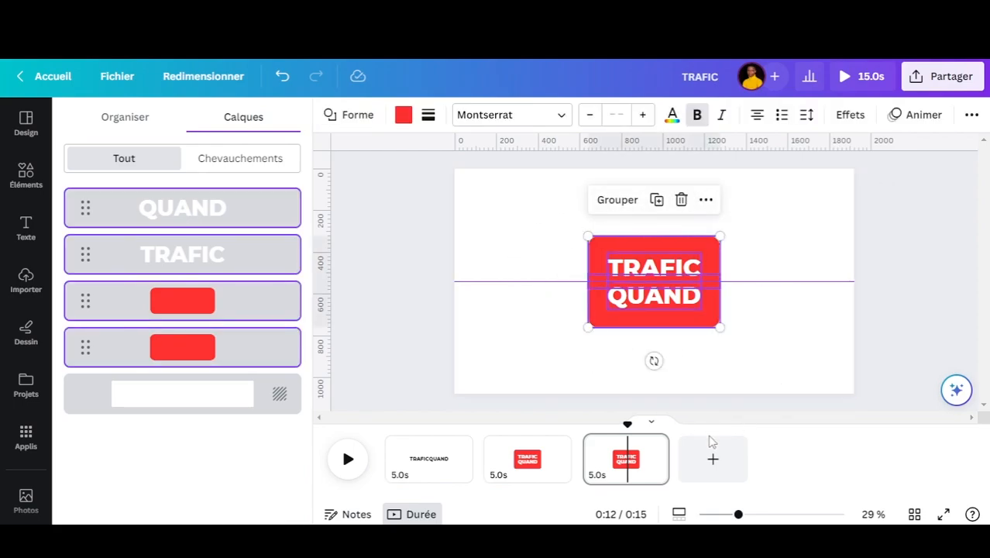
click(702, 465)
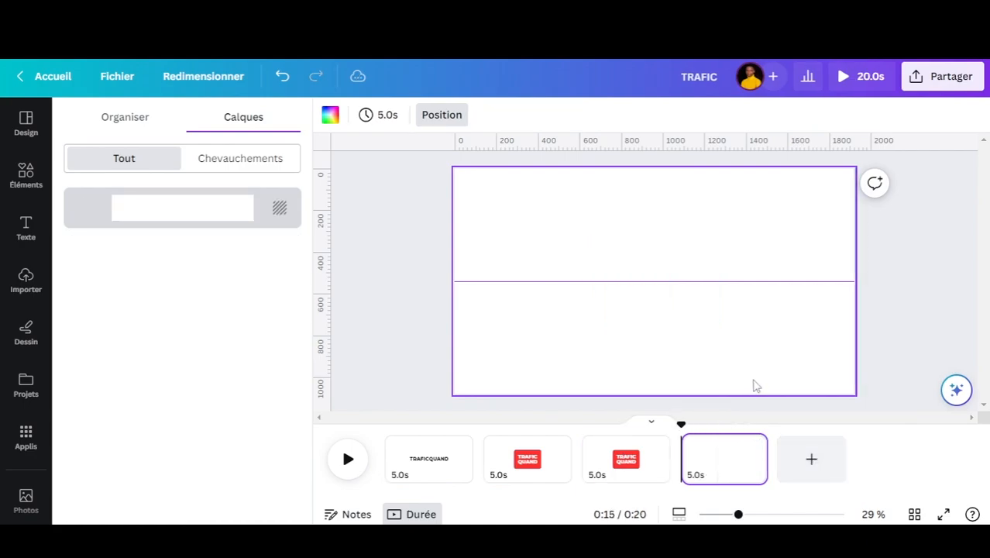
click(619, 468)
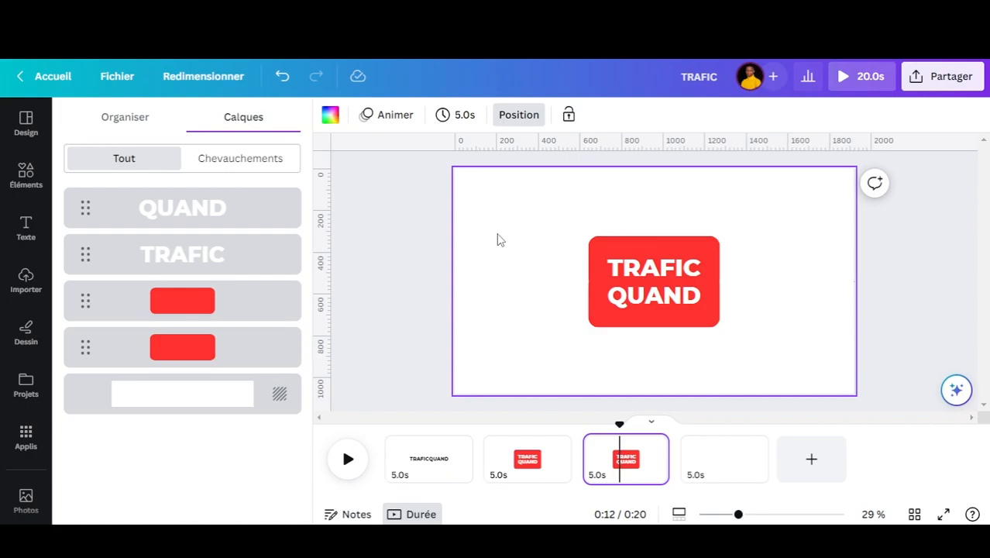
key(ctrl+a)
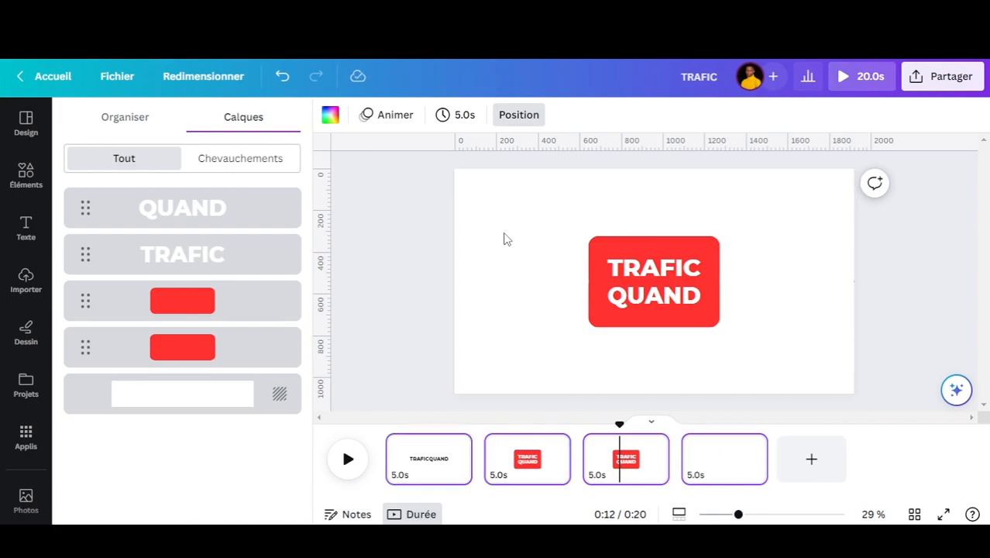
key(ctrl+a)
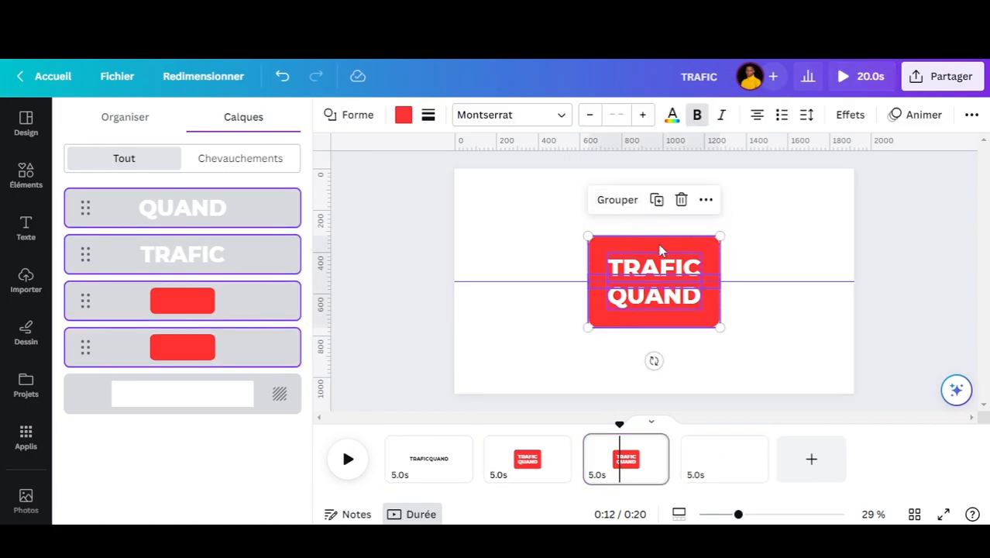
click(727, 459)
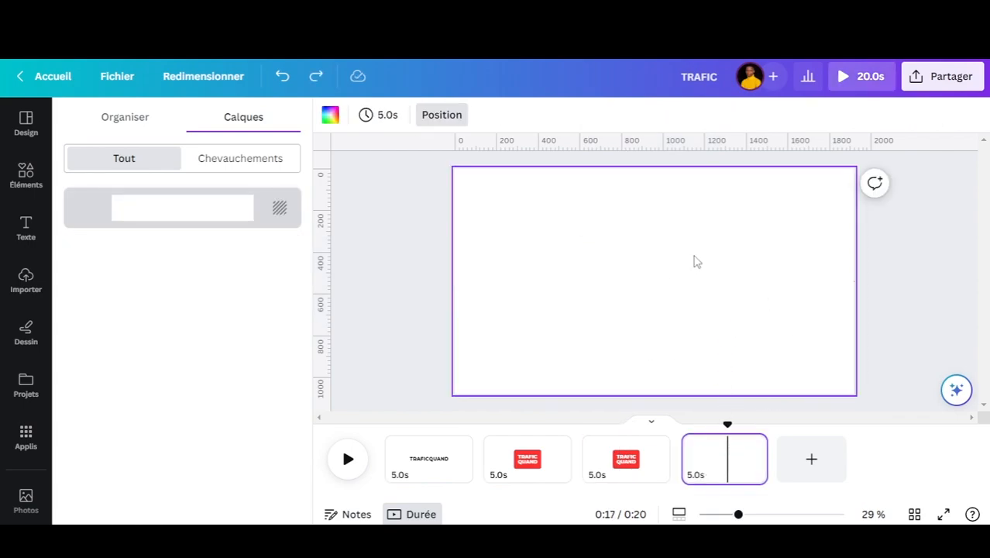
key(ctrl+v)
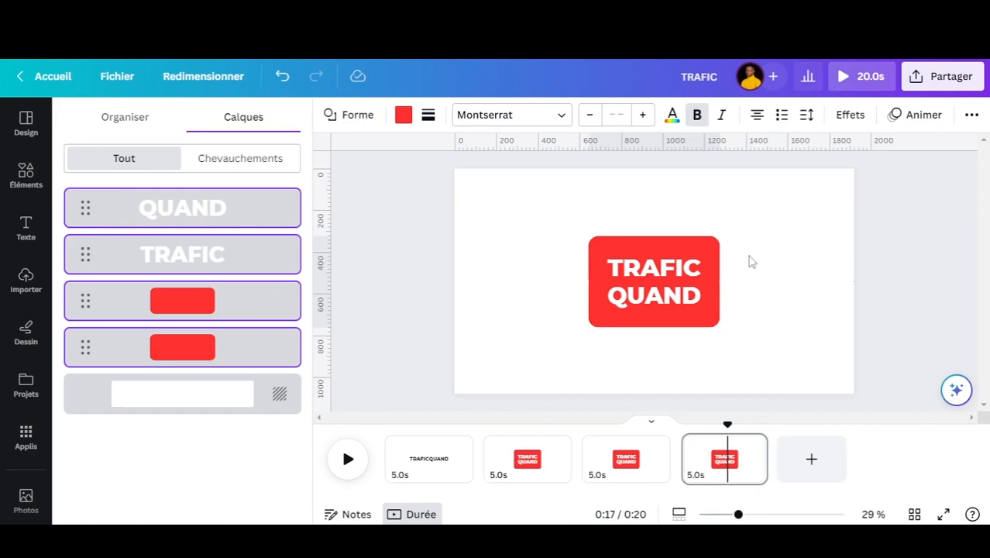
click(749, 261)
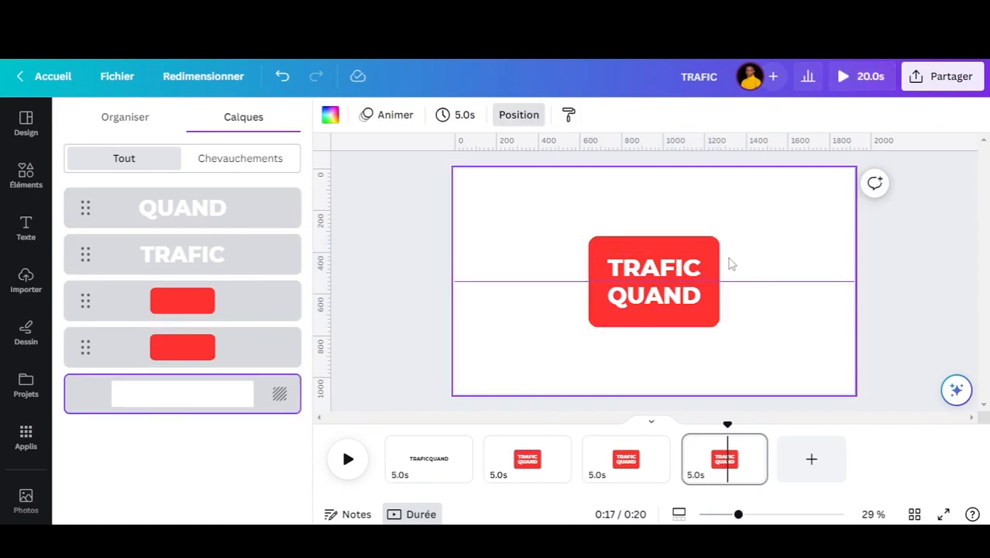
Move TRAFIC above the red shape and QUAND below it on the fourth page.
click(671, 268)
drag(668, 269, 661, 206)
click(657, 299)
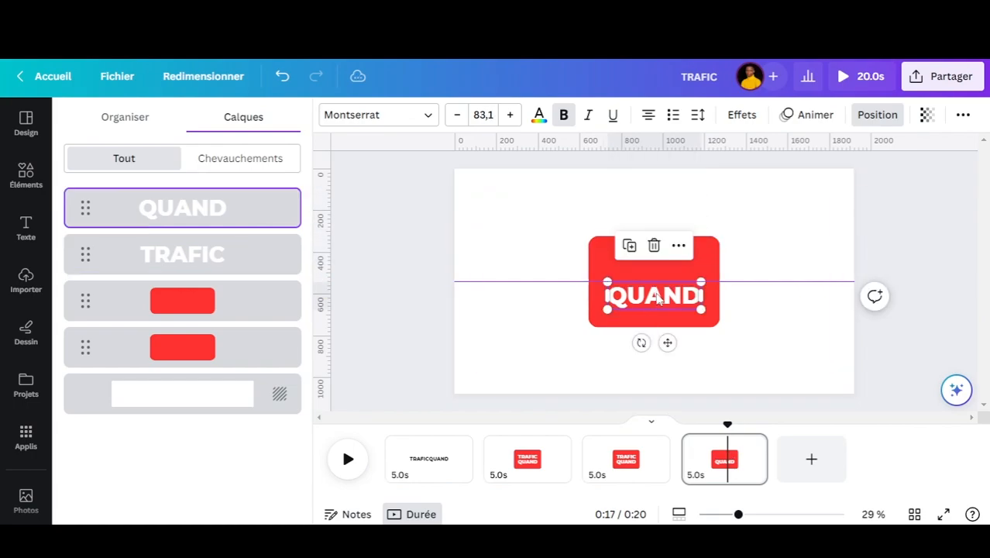
drag(658, 299, 655, 354)
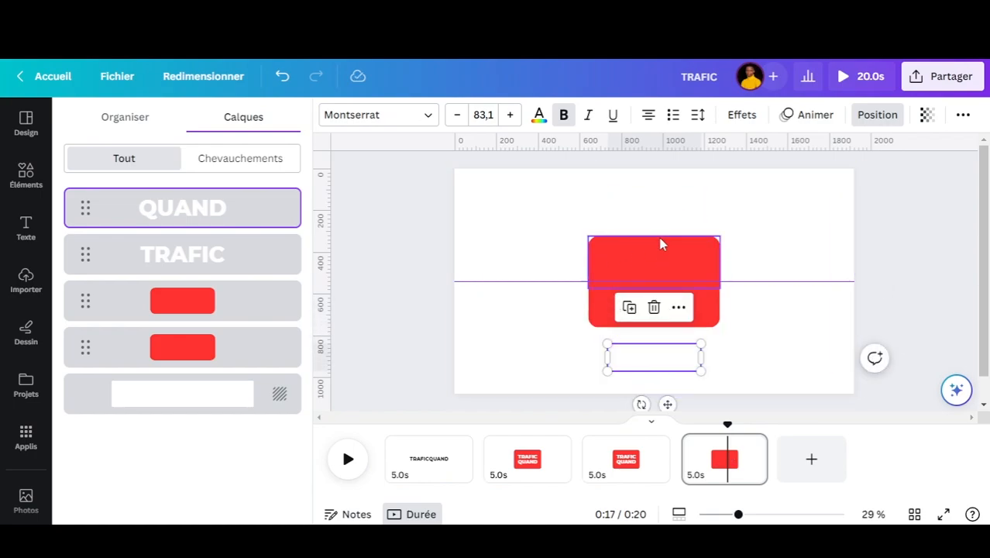
Shrink the fourth page's lower red half from its outer corners to about the width of the words.
click(682, 310)
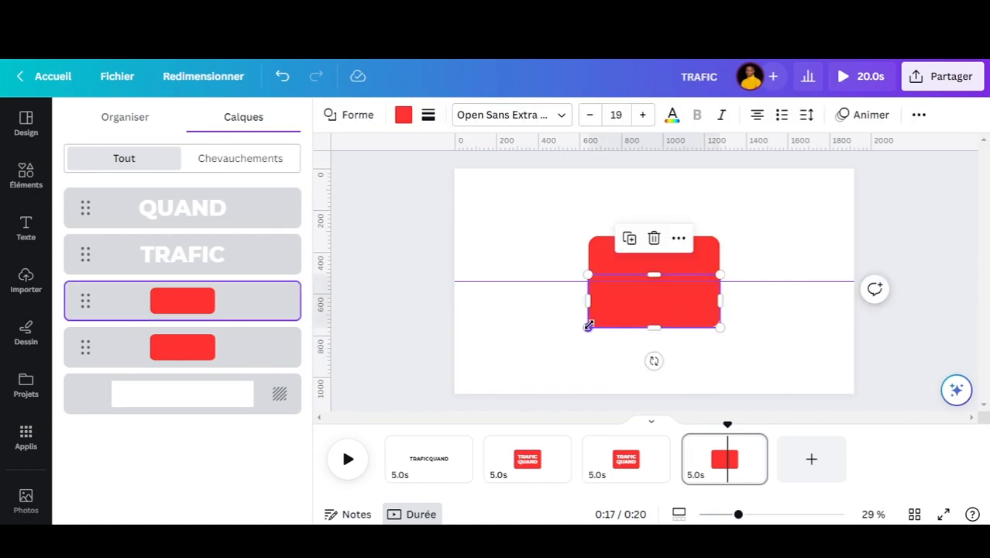
drag(587, 326, 608, 315)
drag(719, 316, 699, 314)
click(629, 260)
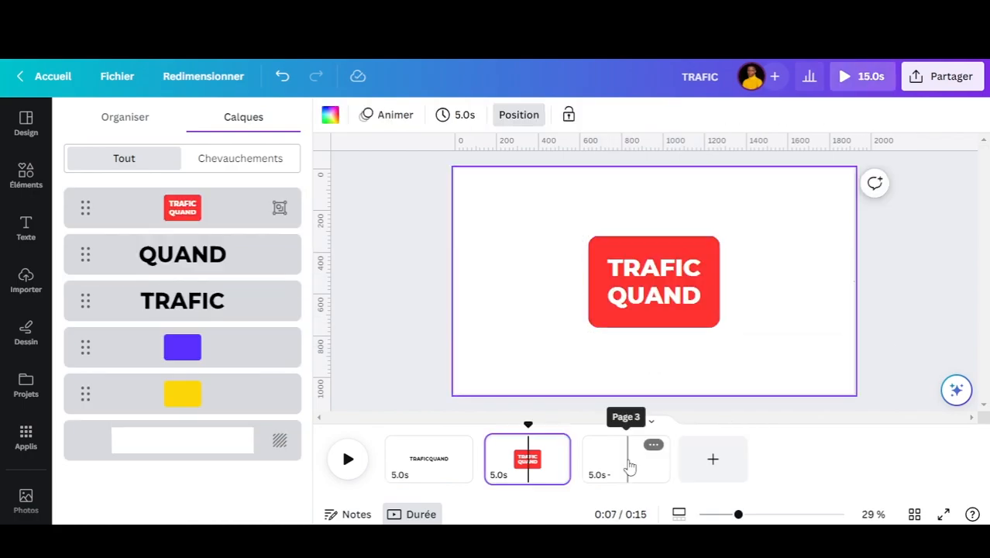
Paste the red TRAFIC QUAND group onto the empty third page and ungroup it.
click(629, 466)
key(ctrl+v)
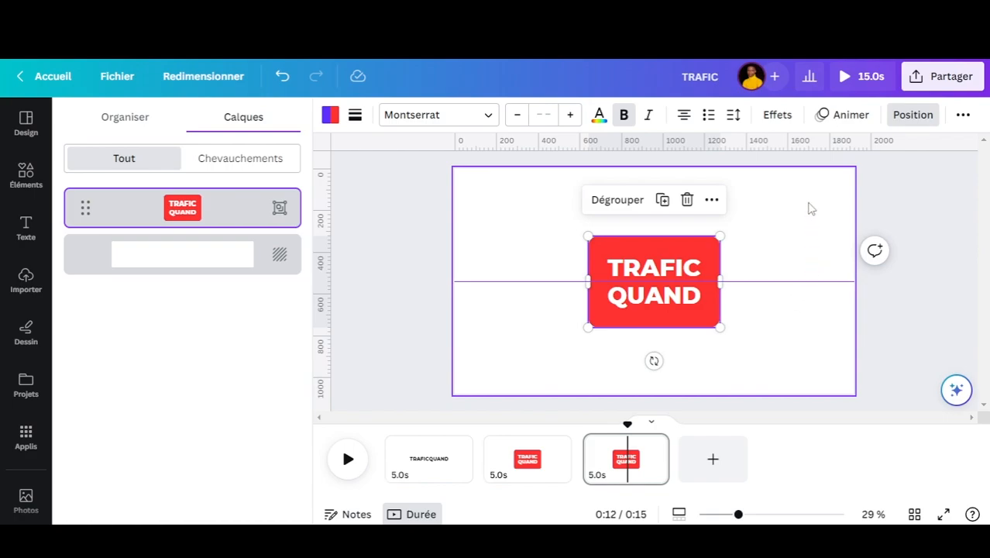
click(624, 199)
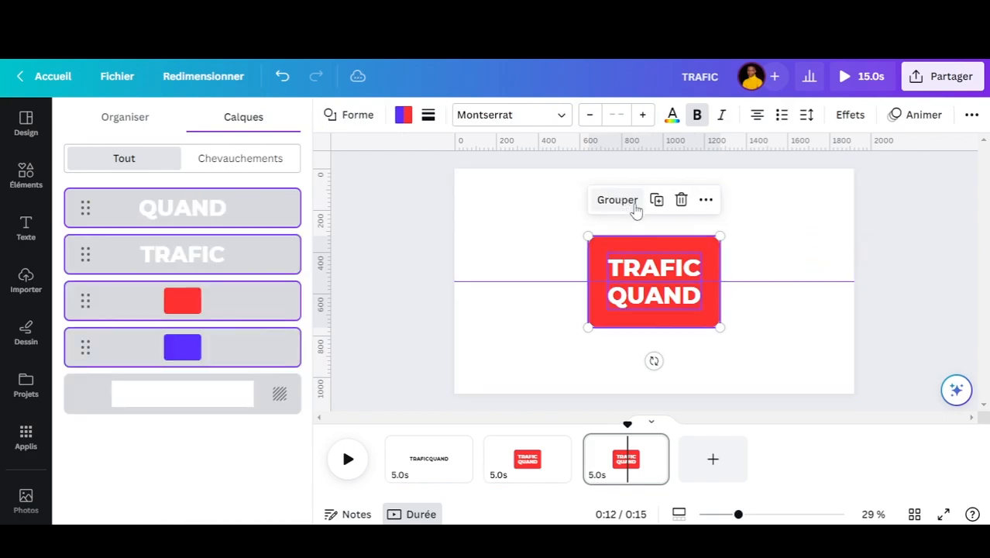
click(761, 233)
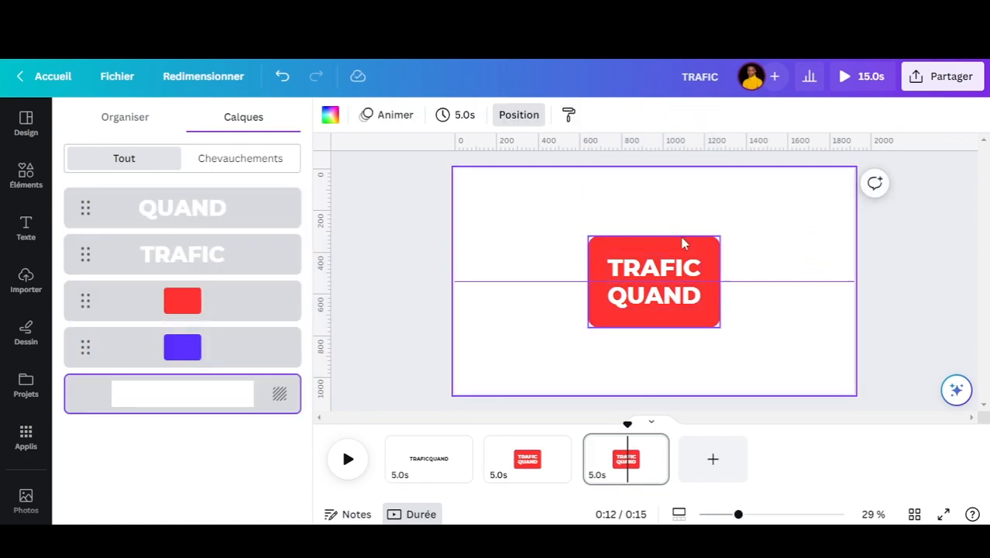
Duplicate the third page's red rectangle and shorten the two to just over half height, one as the upper part and one as the lower.
click(642, 244)
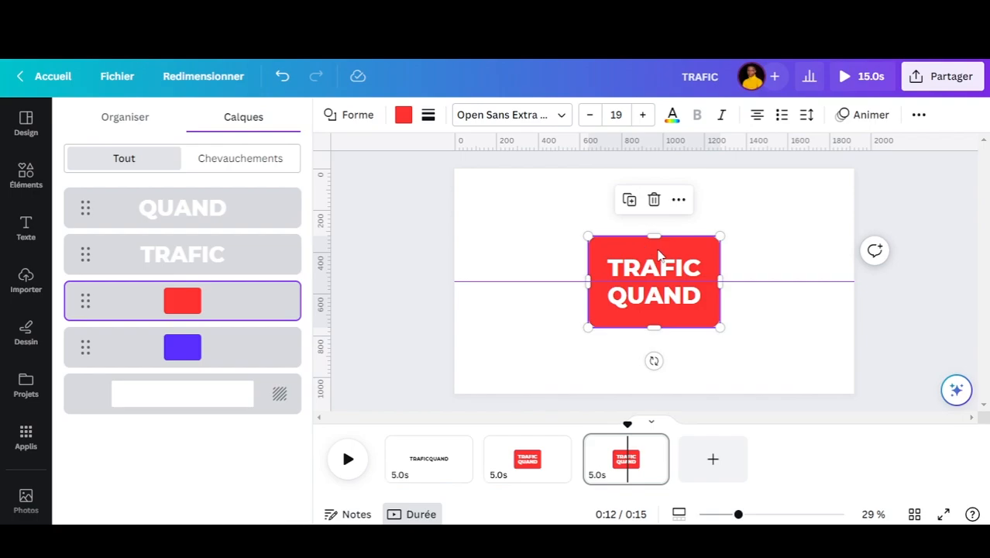
drag(658, 256, 801, 251)
click(674, 261)
drag(674, 261, 552, 247)
drag(519, 327, 525, 287)
click(792, 283)
drag(792, 237, 787, 275)
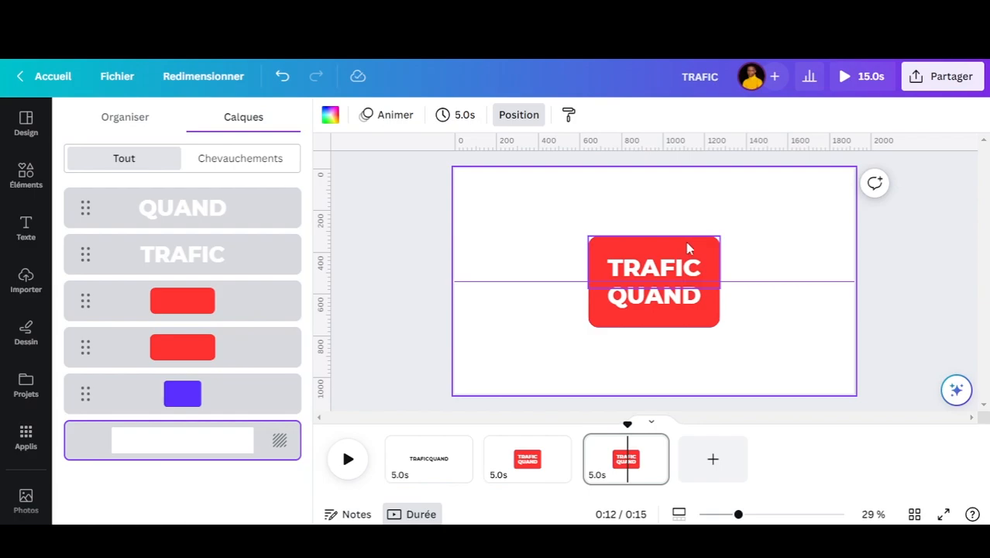
Check the upper and lower red halves behind the words, and delete the violet rectangle beneath them.
click(687, 245)
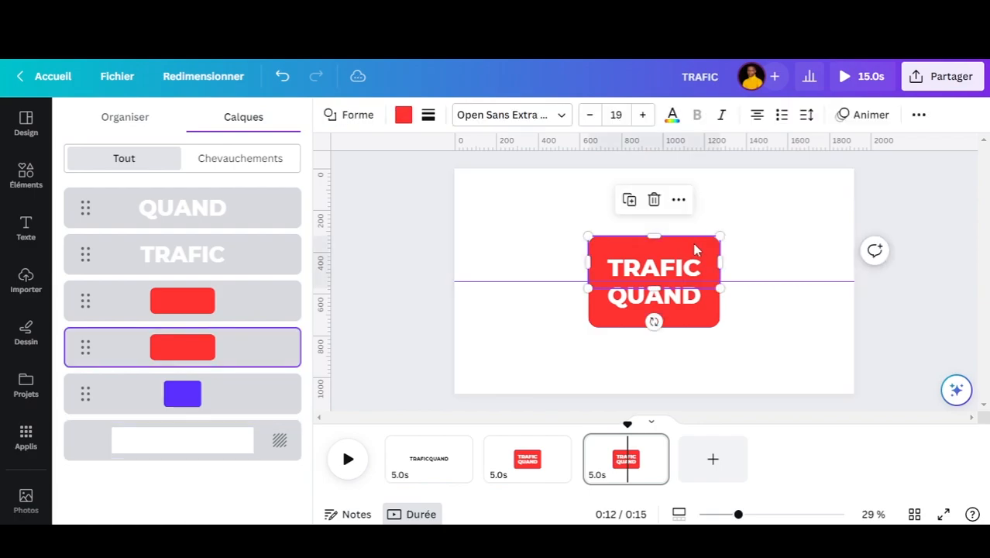
click(688, 305)
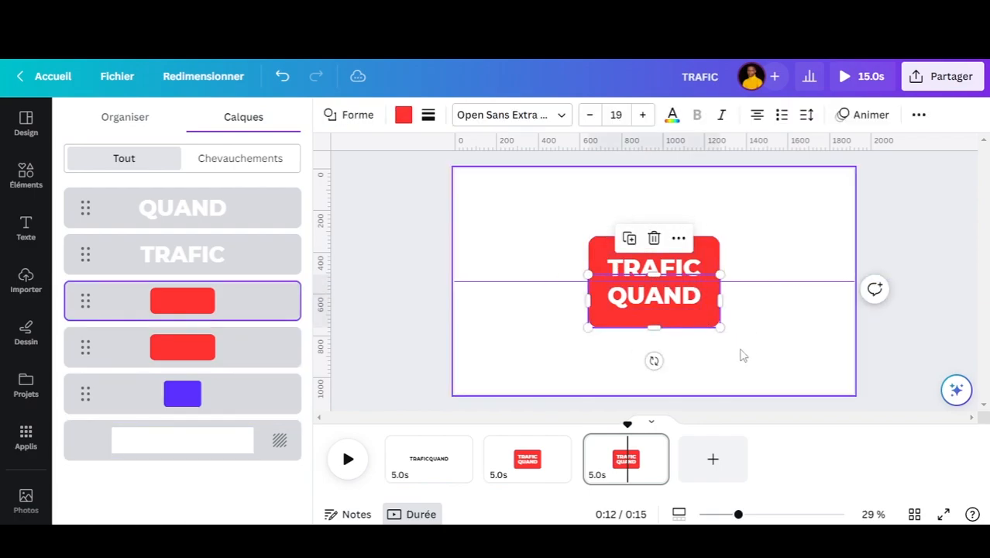
click(758, 236)
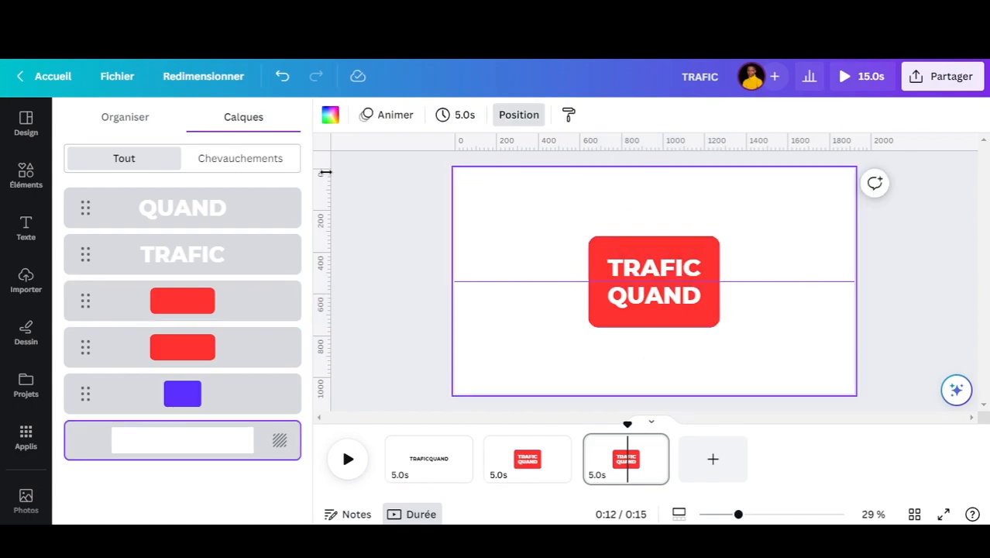
click(202, 397)
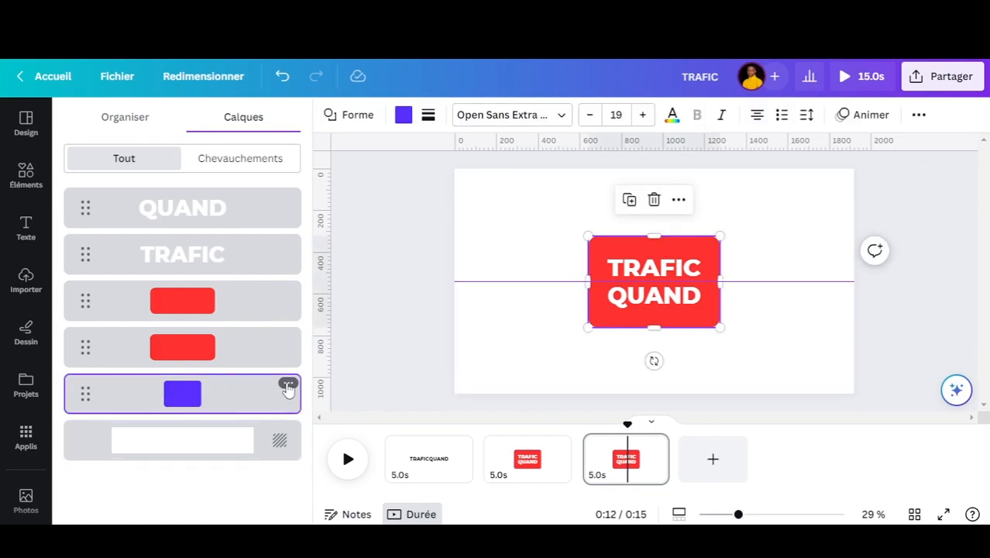
click(655, 200)
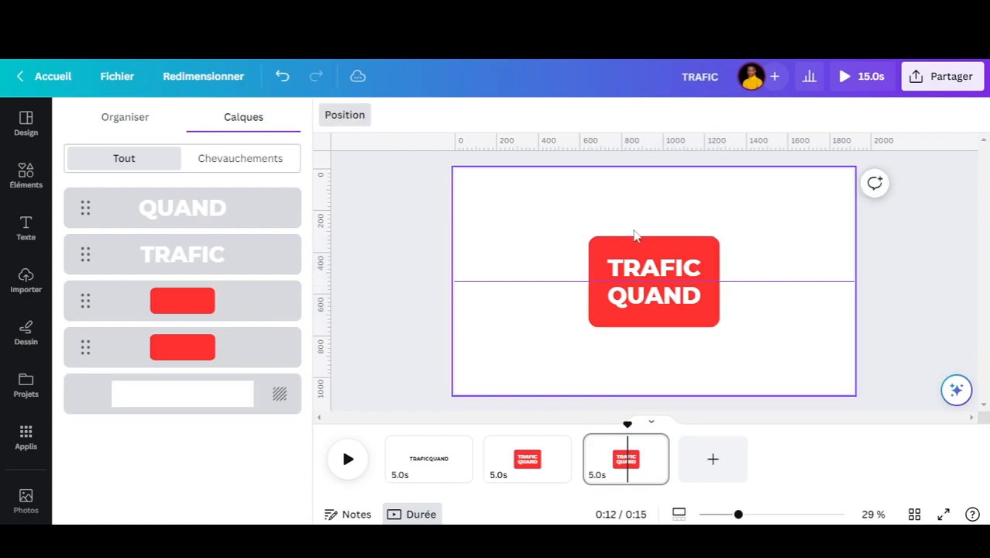
Add a fourth page and paste a copy of the third page's words and red halves onto it.
click(712, 459)
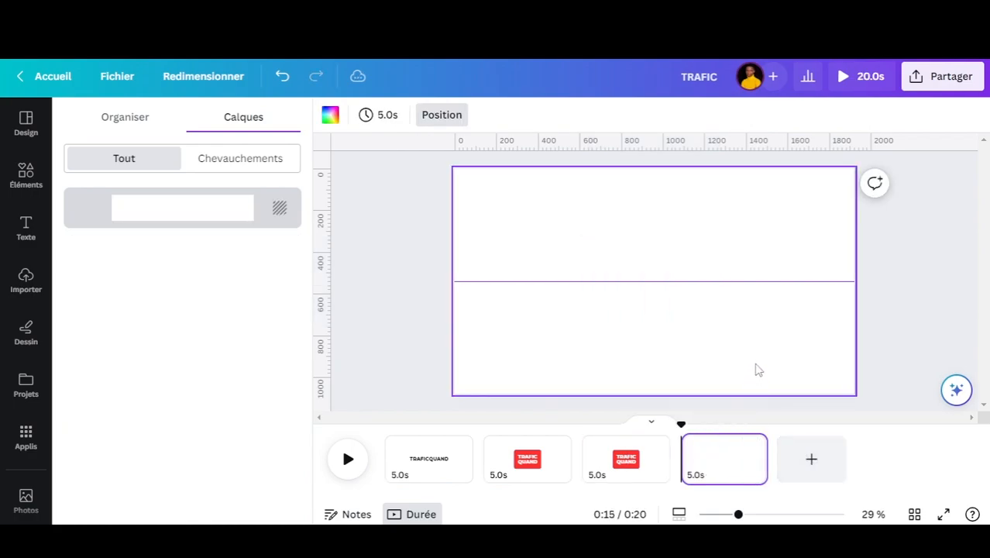
click(620, 468)
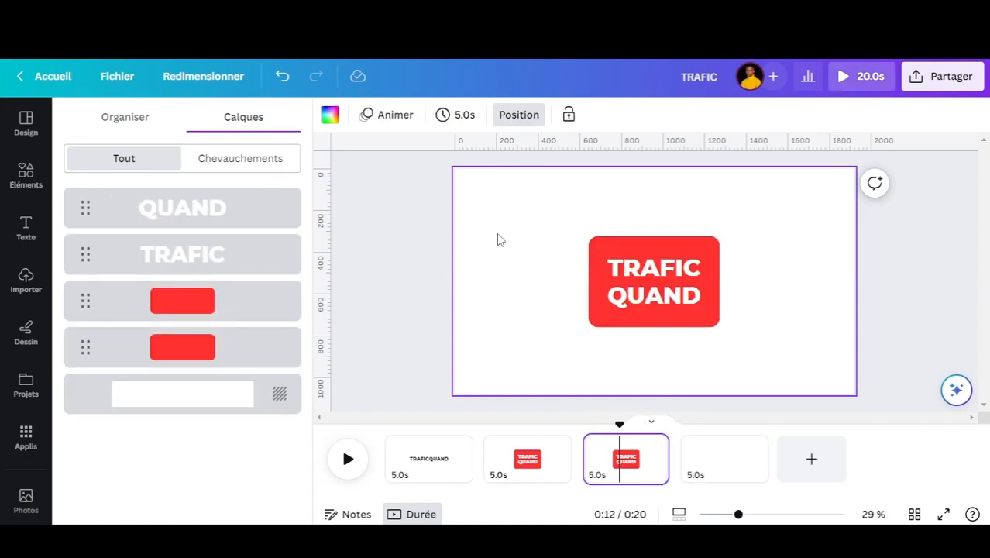
key(ctrl+a)
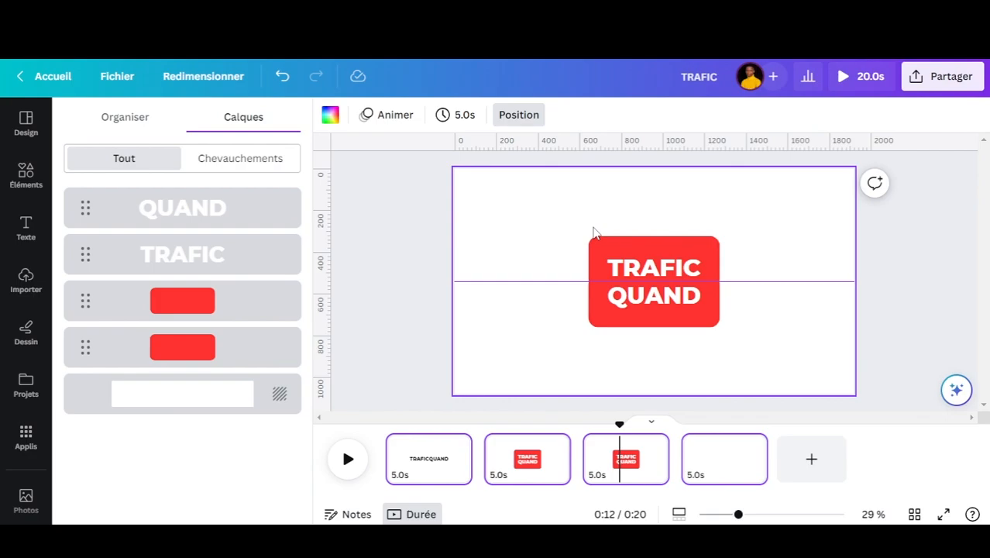
key(ctrl+a)
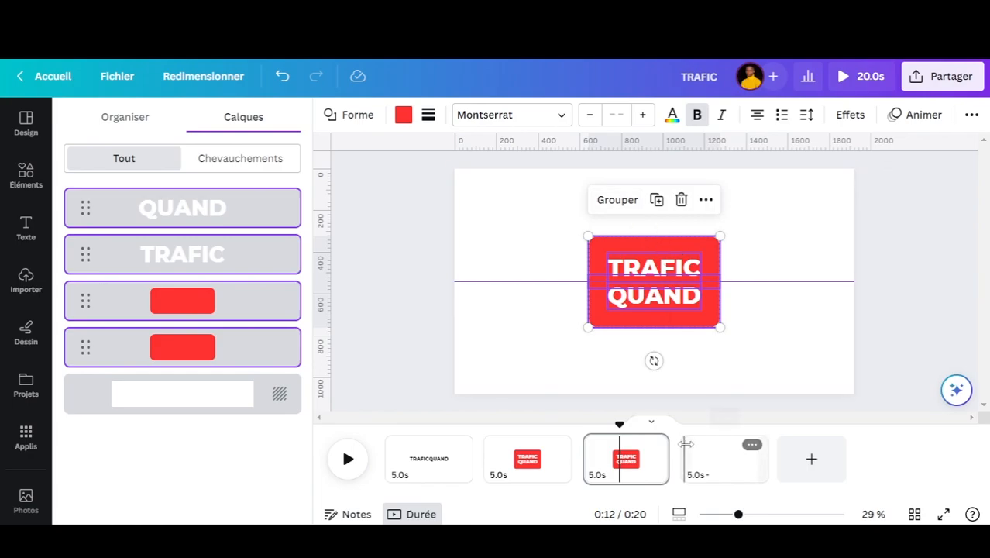
click(729, 462)
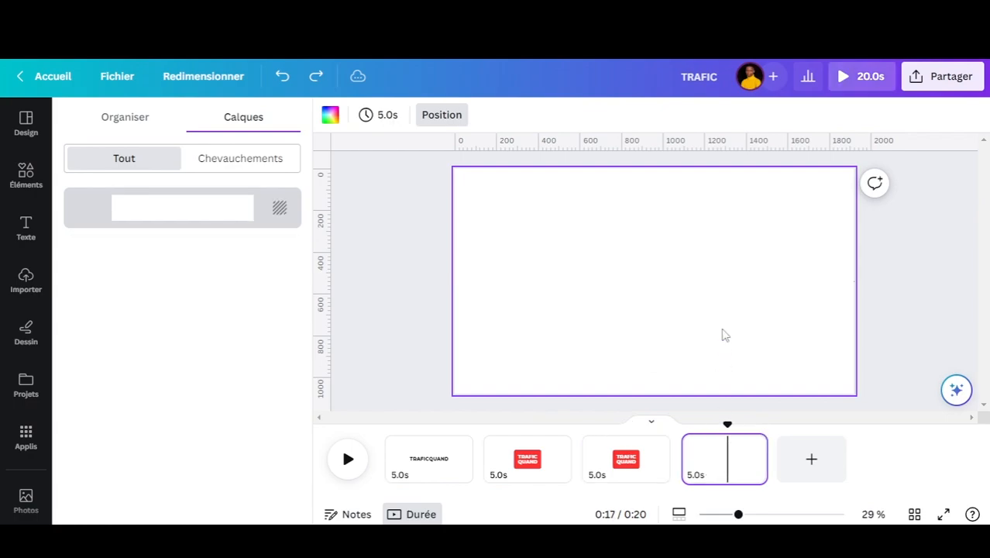
key(ctrl+v)
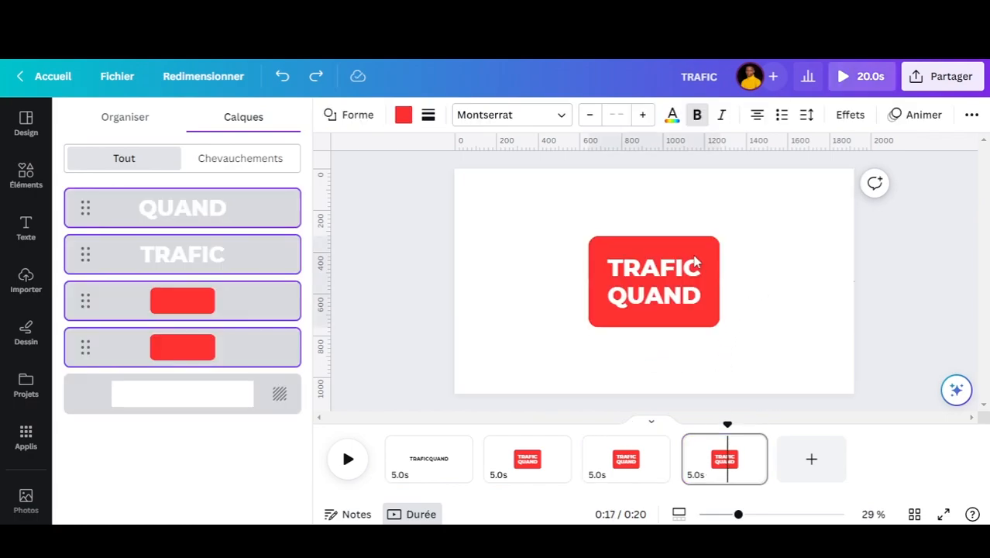
click(750, 261)
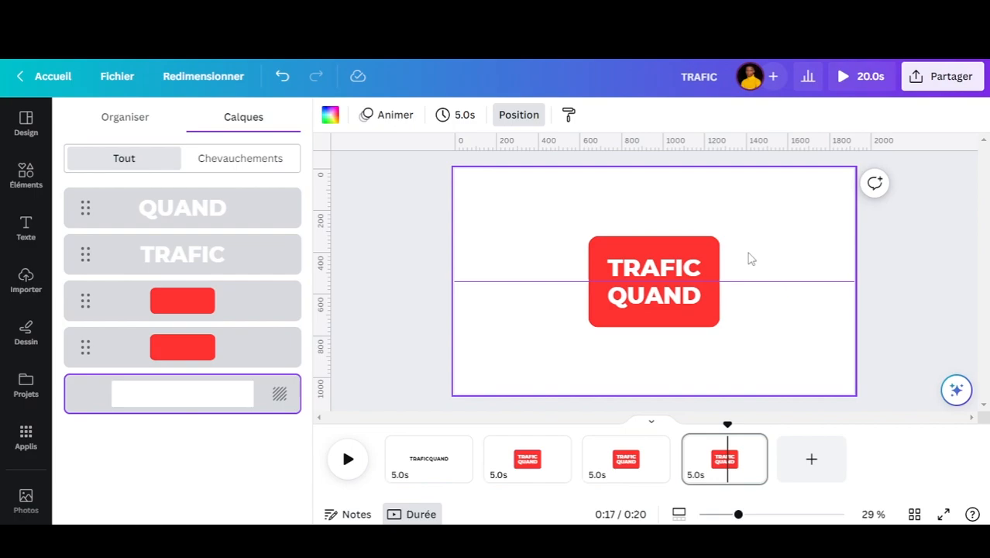
On the fourth page, move TRAFIC above the red shape and QUAND below it.
click(671, 268)
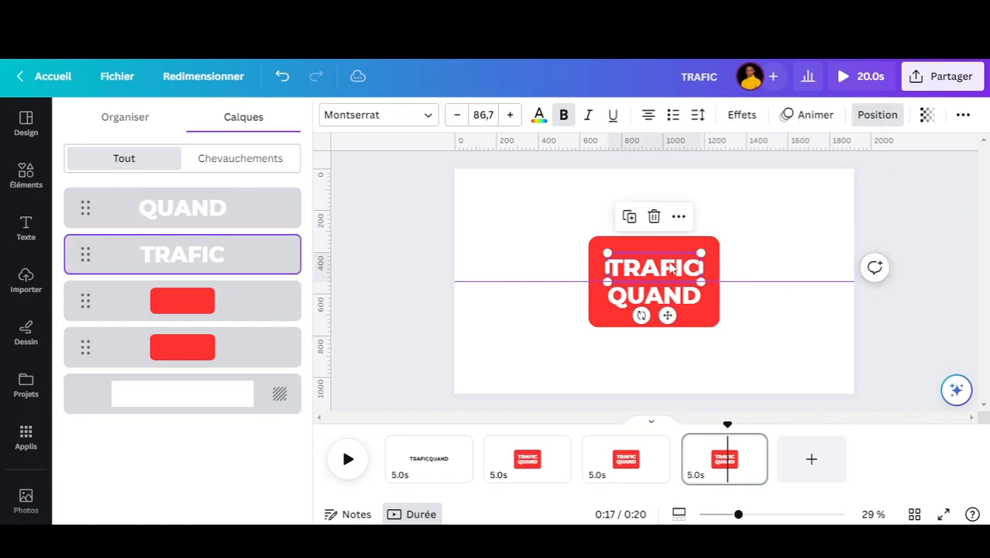
drag(666, 267, 654, 199)
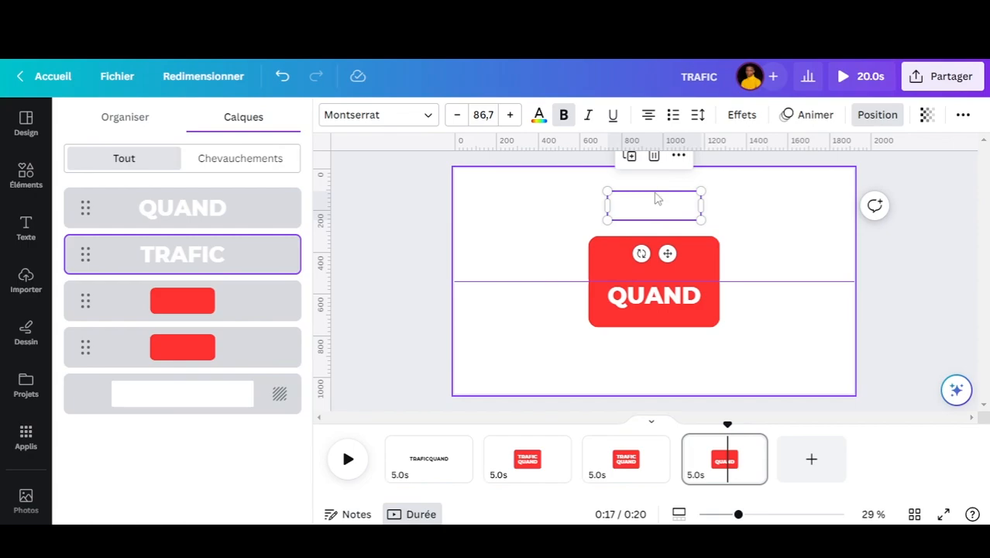
click(657, 297)
drag(657, 299, 655, 356)
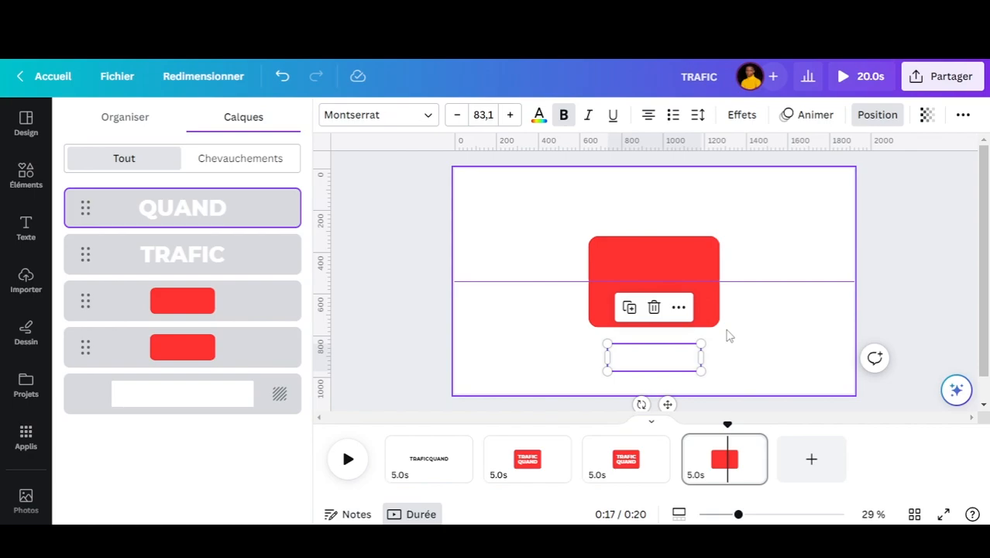
Shrink both red halves from their outer corners and sides to about the words' width, forming one smaller centred red rectangle.
click(700, 304)
drag(588, 326, 607, 315)
drag(717, 311, 700, 314)
click(629, 261)
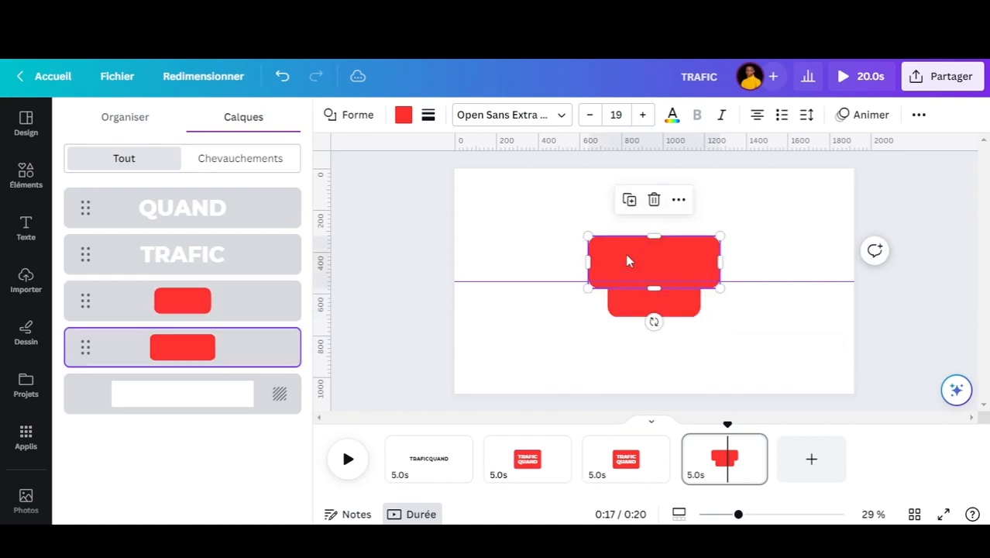
drag(590, 240, 608, 254)
drag(719, 255, 701, 259)
mouse_move(560, 246)
mouse_down()
mouse_move(691, 309)
mouse_move(669, 291)
mouse_up()
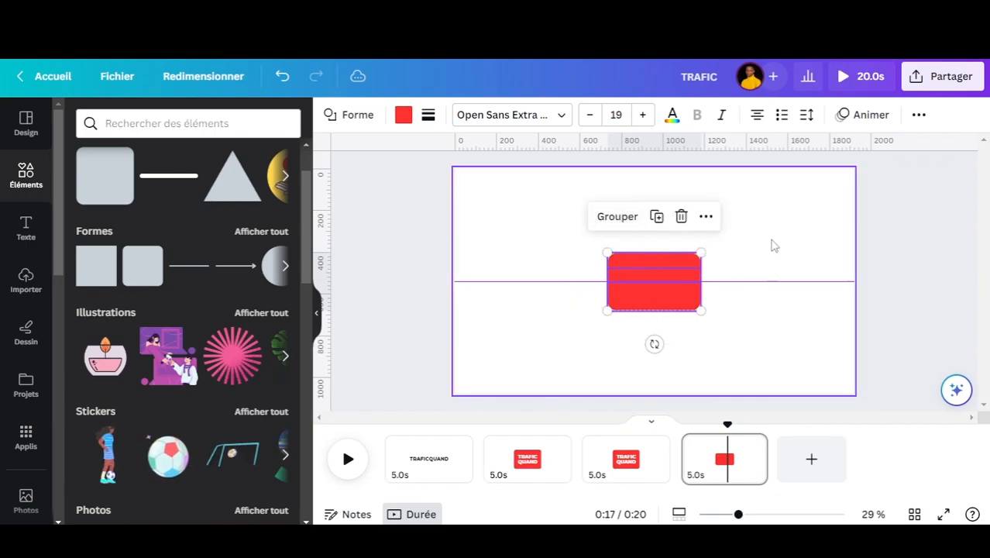
click(895, 258)
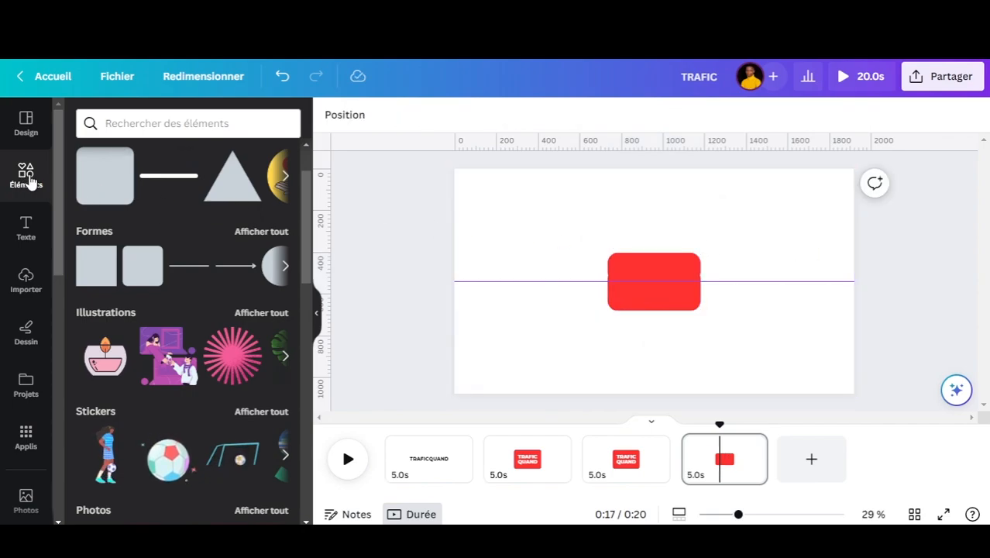
Add a triangle from the basic shapes to the fourth page and colour it white.
scroll(248, 186, down, 1)
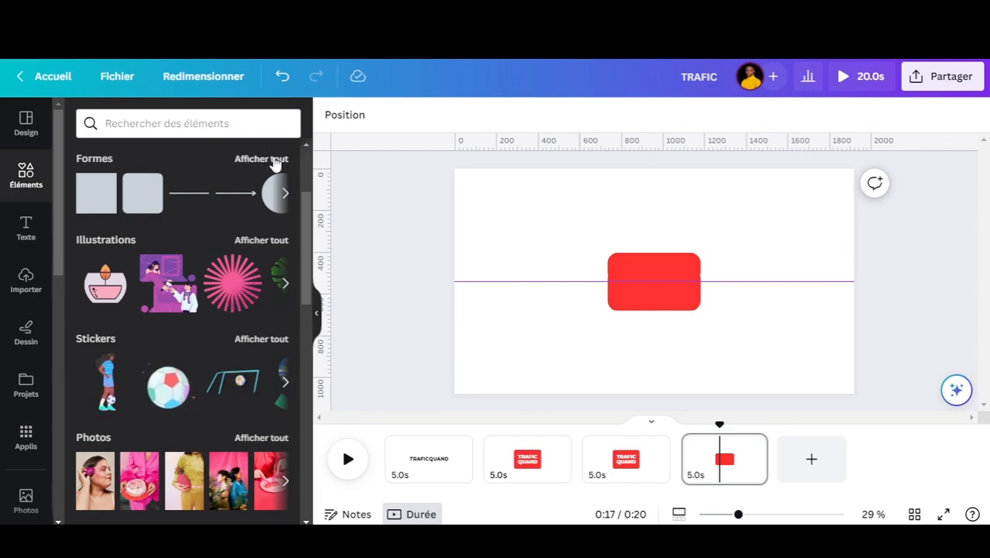
click(275, 161)
scroll(236, 250, down, 3)
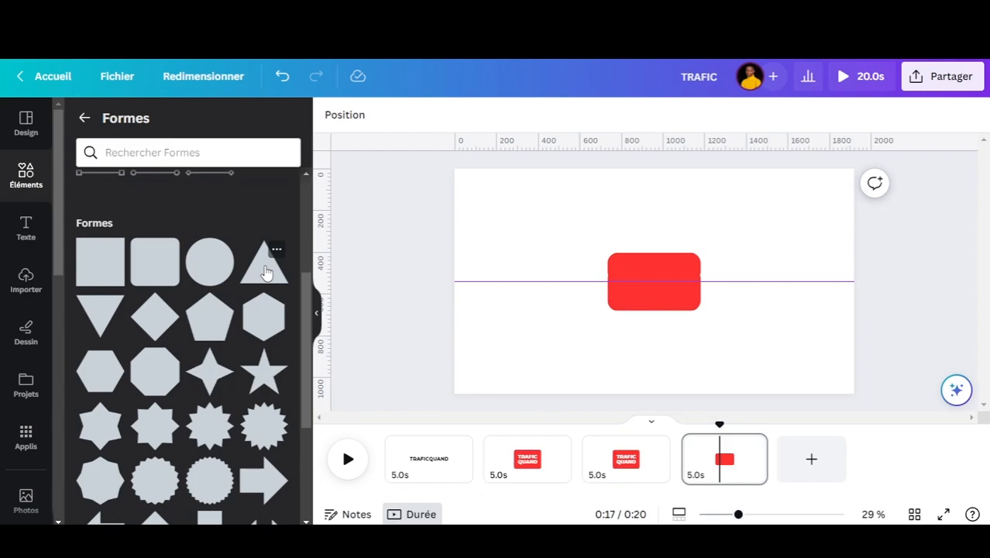
click(265, 272)
click(403, 116)
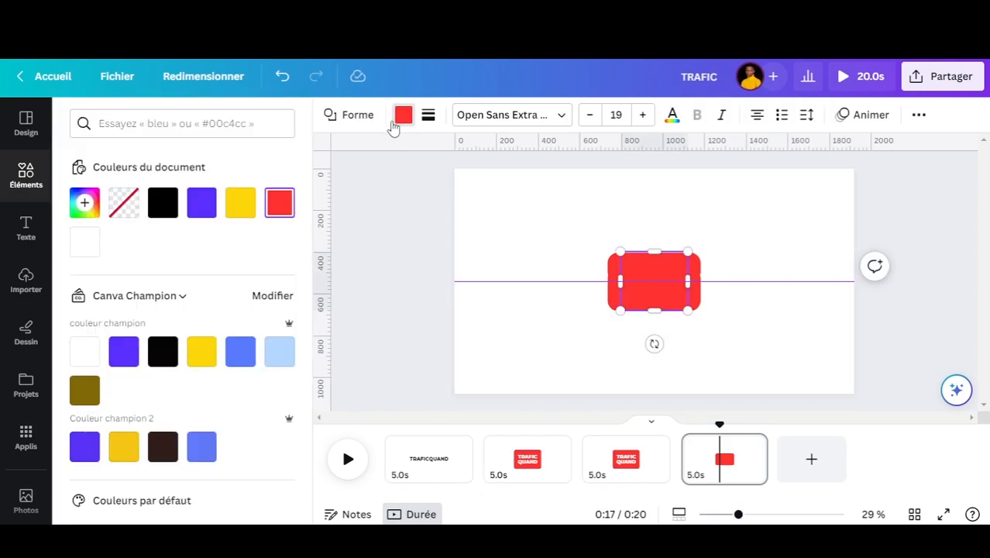
click(91, 250)
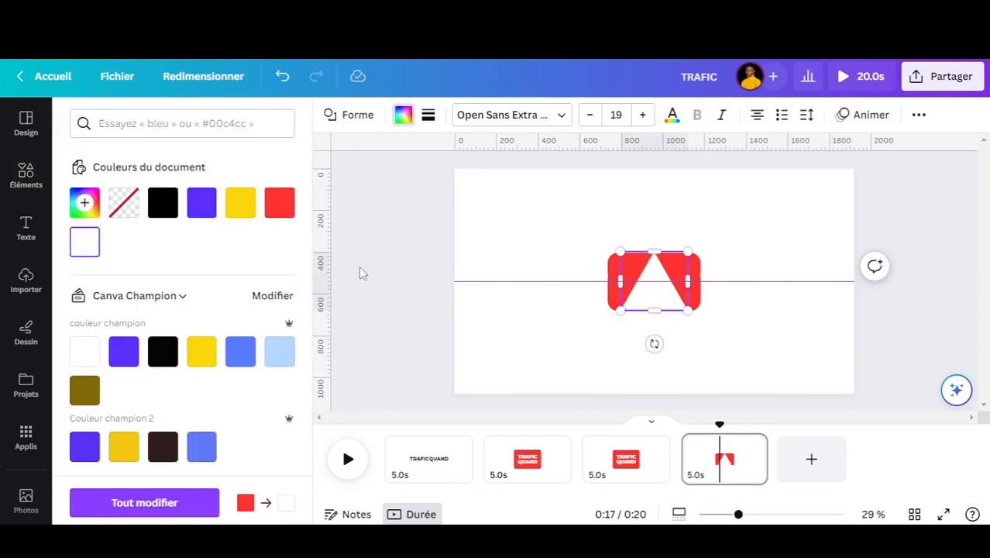
Shrink the white triangle, rotate it to point right, and centre it on the red rectangle as a play symbol.
drag(619, 310, 654, 280)
drag(657, 314, 621, 255)
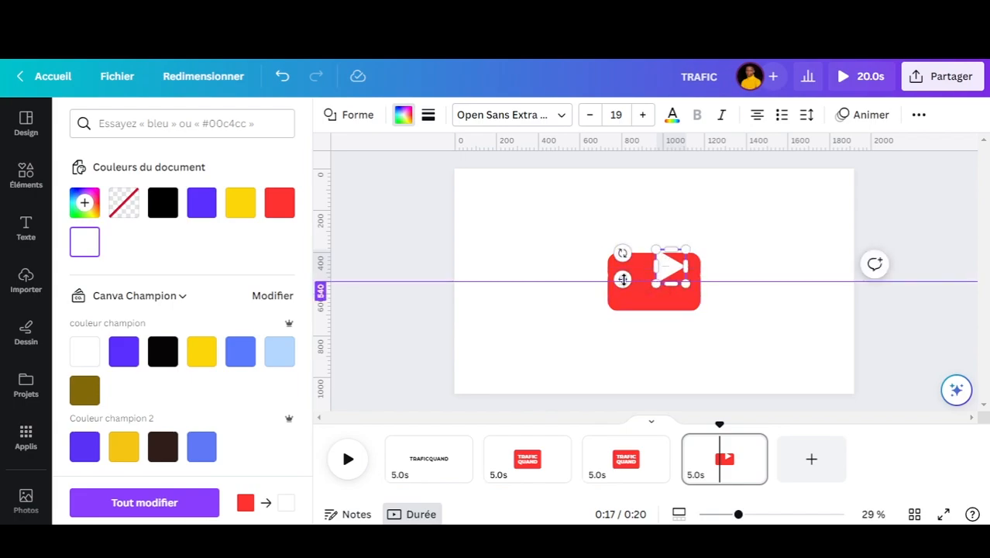
drag(622, 279, 611, 290)
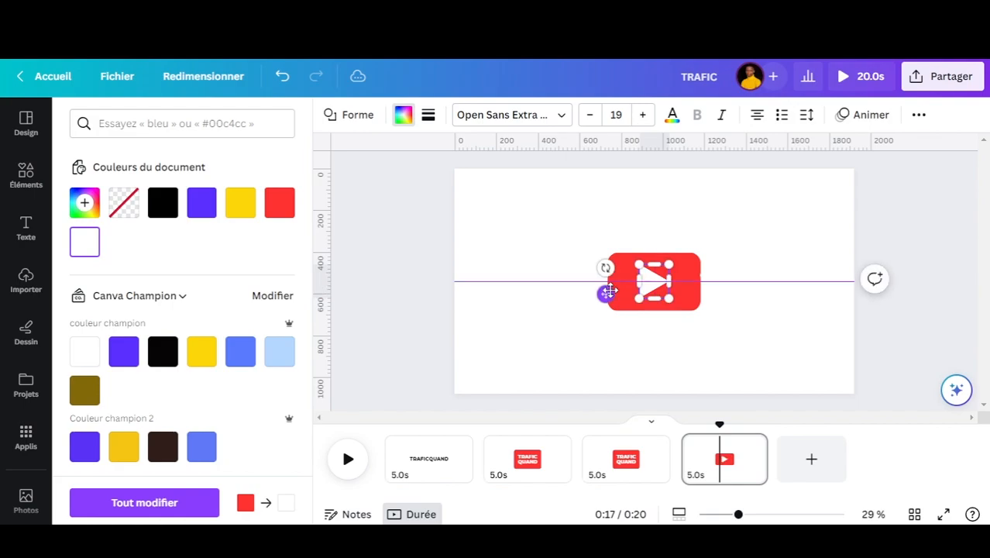
click(733, 229)
Copy the white play triangle onto the third page and move it outside the red shape, onto the white area at its left.
click(657, 281)
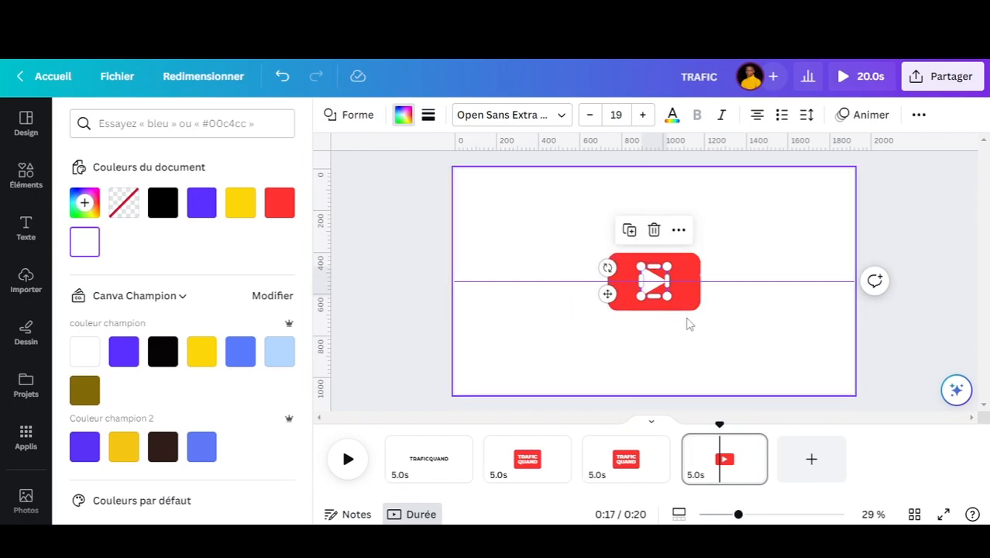
click(627, 465)
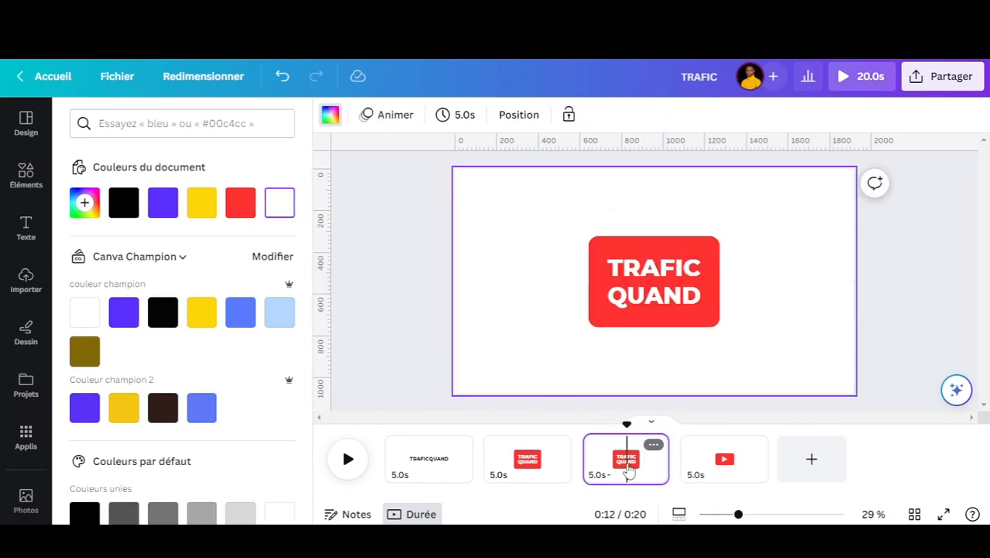
key(ctrl+v)
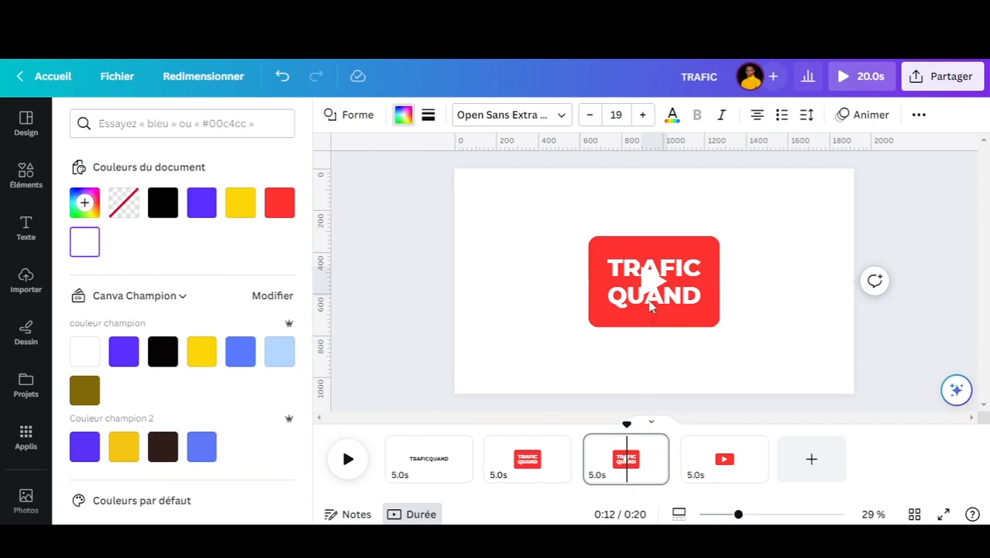
drag(607, 295, 499, 294)
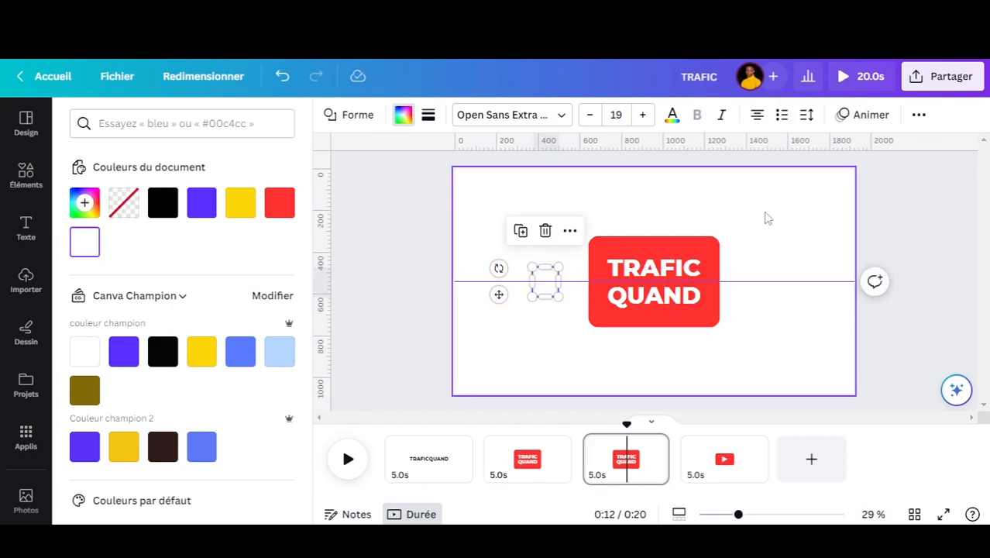
click(765, 218)
On the fourth page, add the text "LEARN." beneath the red play symbol.
click(724, 470)
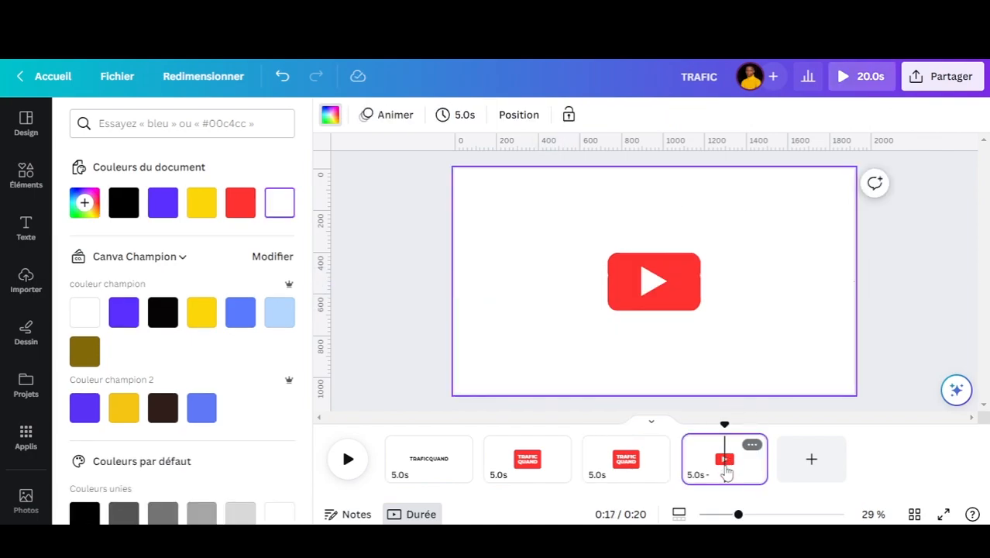
key(ctrl+z)
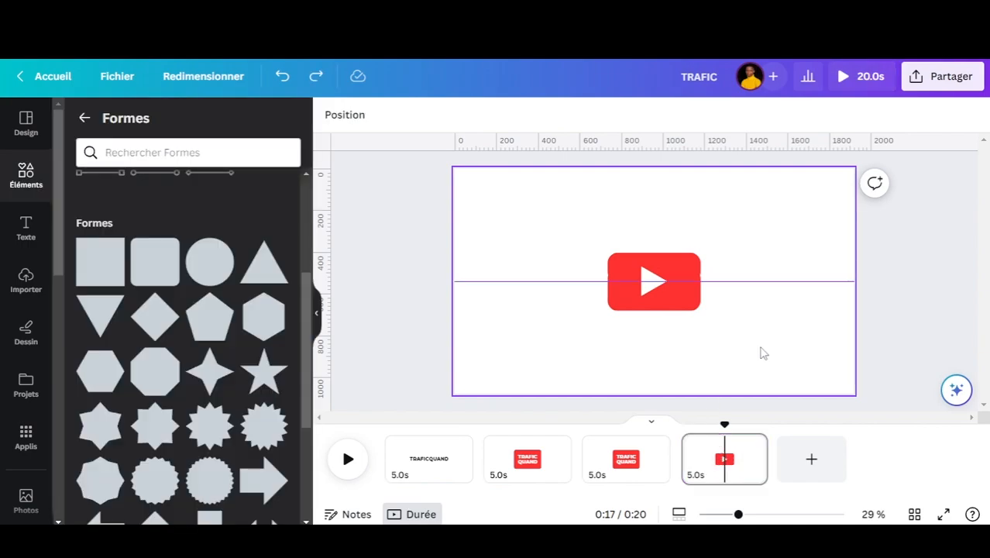
key(t)
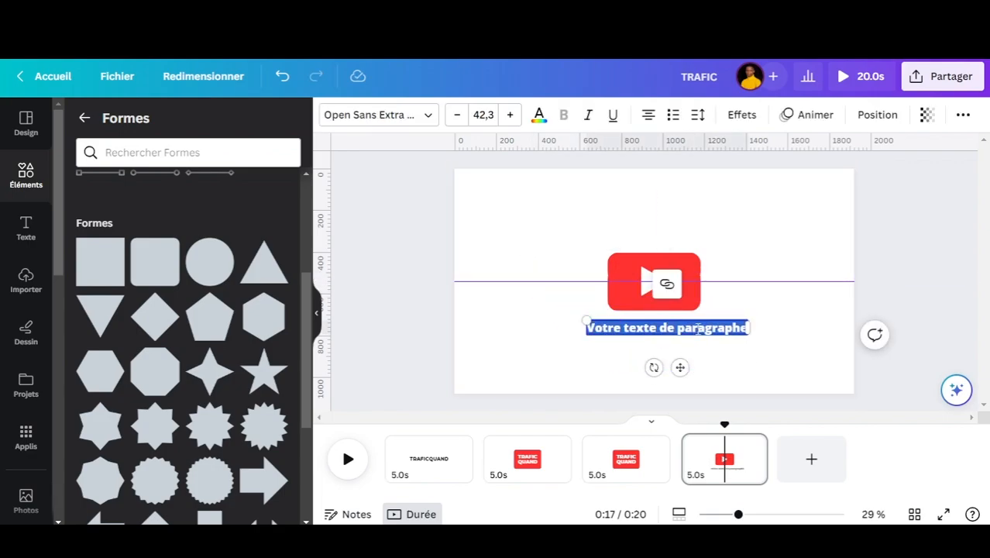
key(BackSpace)
text(LEARN)
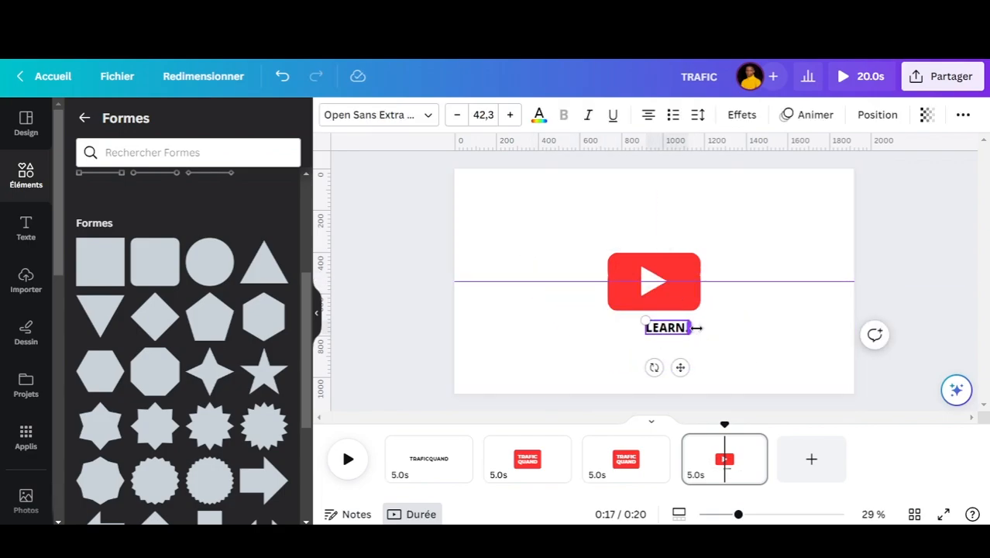
Duplicate the LEARN. text, place the copy to its right, and change it to "SHARE.".
key(ctrl+d)
drag(677, 334, 720, 334)
double_click(721, 334)
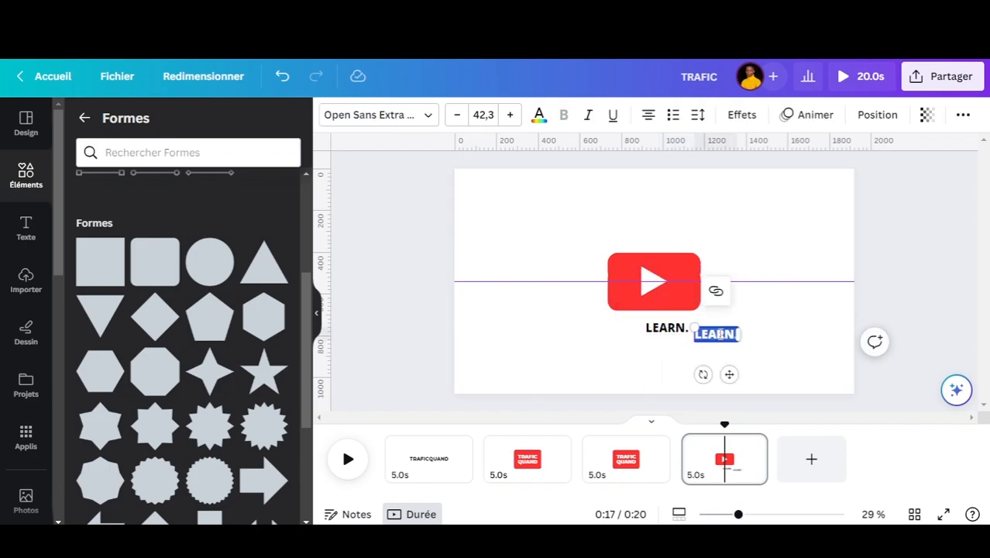
text(SHARE)
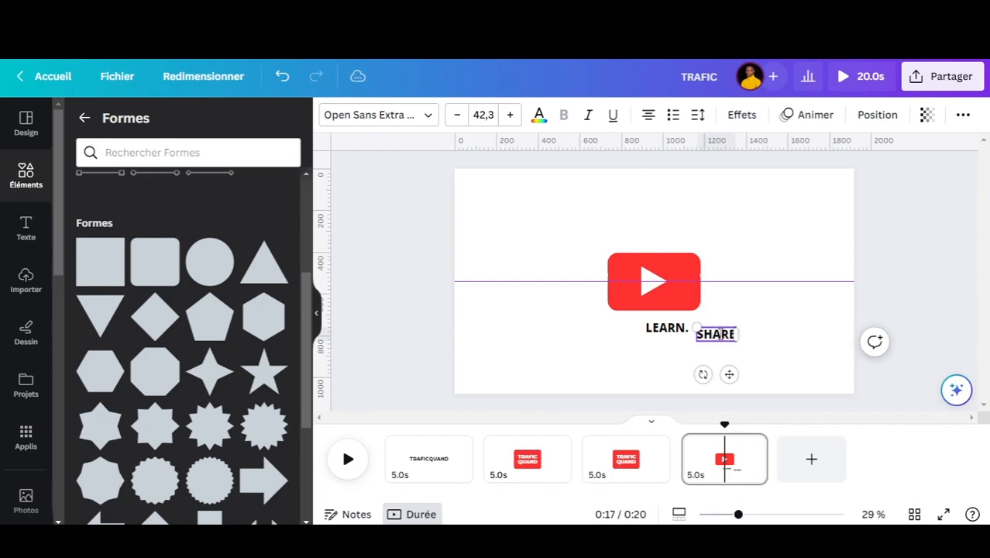
text(.)
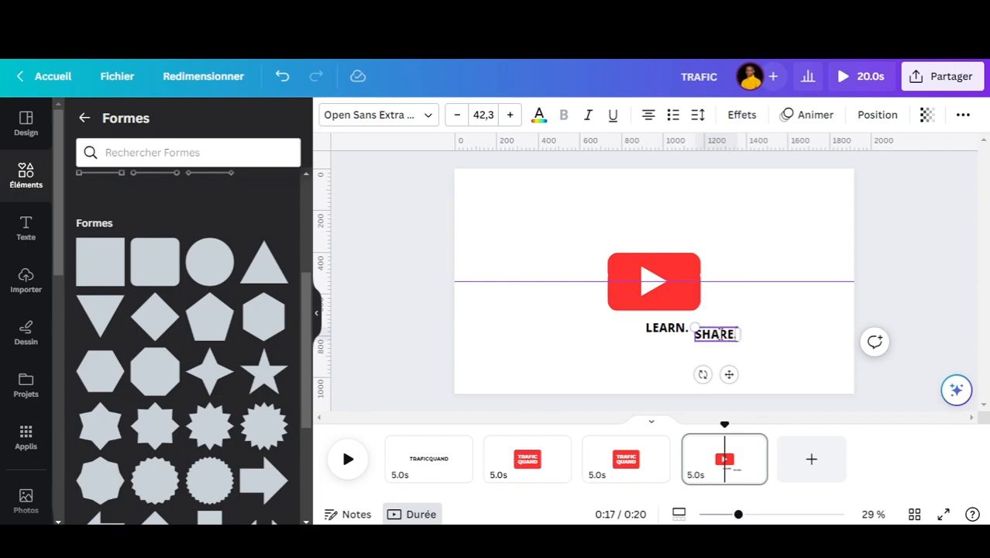
Line up LEARN., SHARE. and BUILD. in one row matching the red rectangle's width, just beneath its lower edge.
drag(672, 331, 639, 329)
drag(713, 335, 674, 326)
click(756, 339)
drag(756, 339, 710, 326)
drag(738, 516, 755, 517)
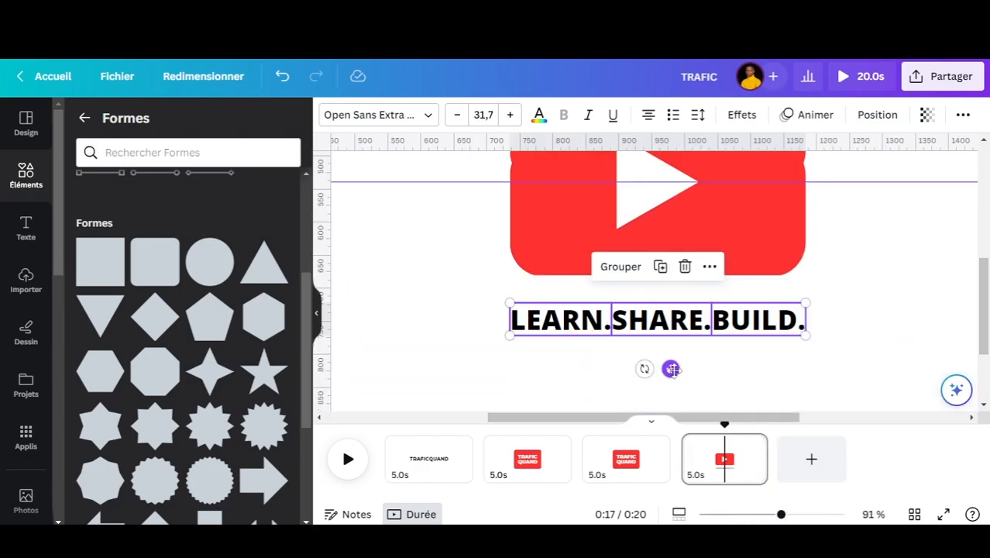
drag(671, 368, 672, 356)
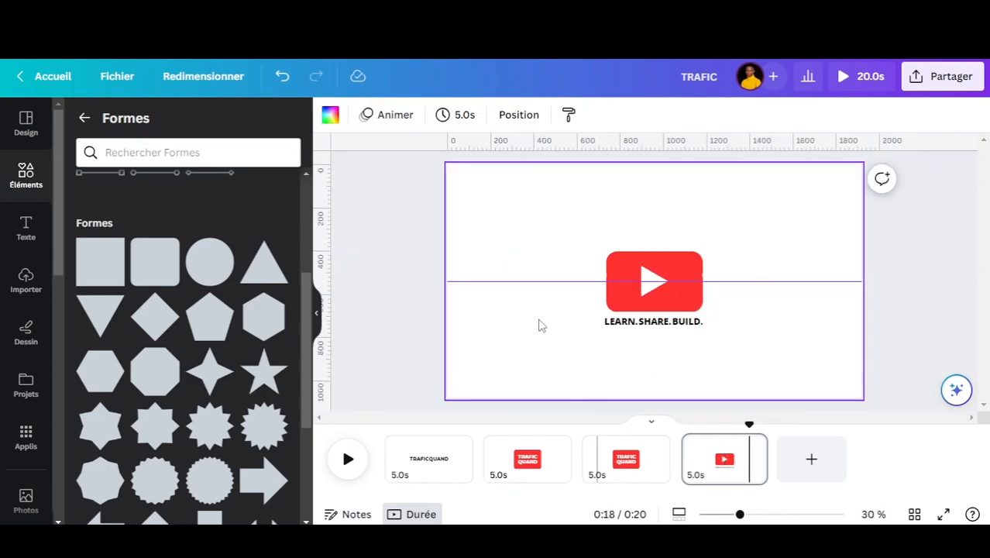
Review the four pages in order, from the TRAFICQUAND title to the play symbol.
click(442, 459)
click(541, 460)
click(614, 461)
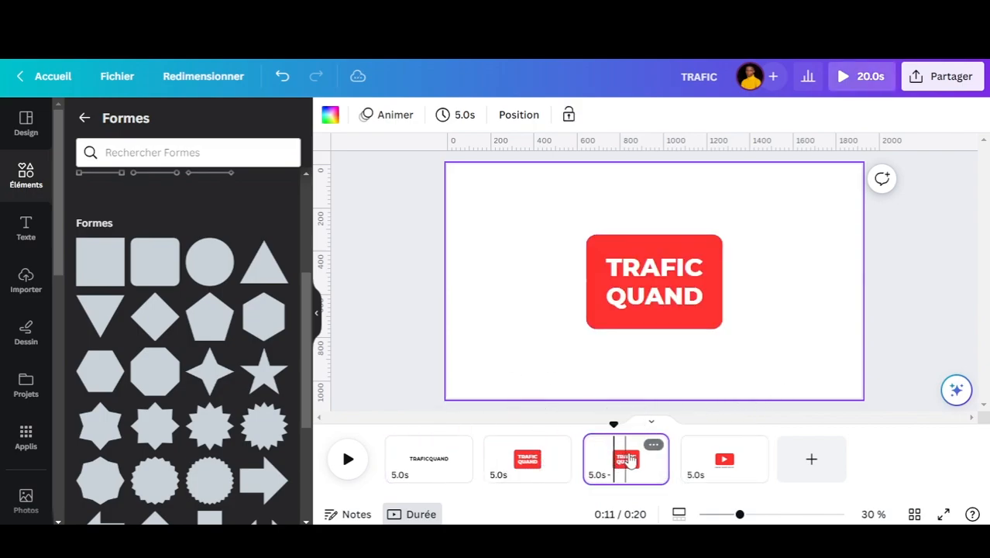
click(718, 461)
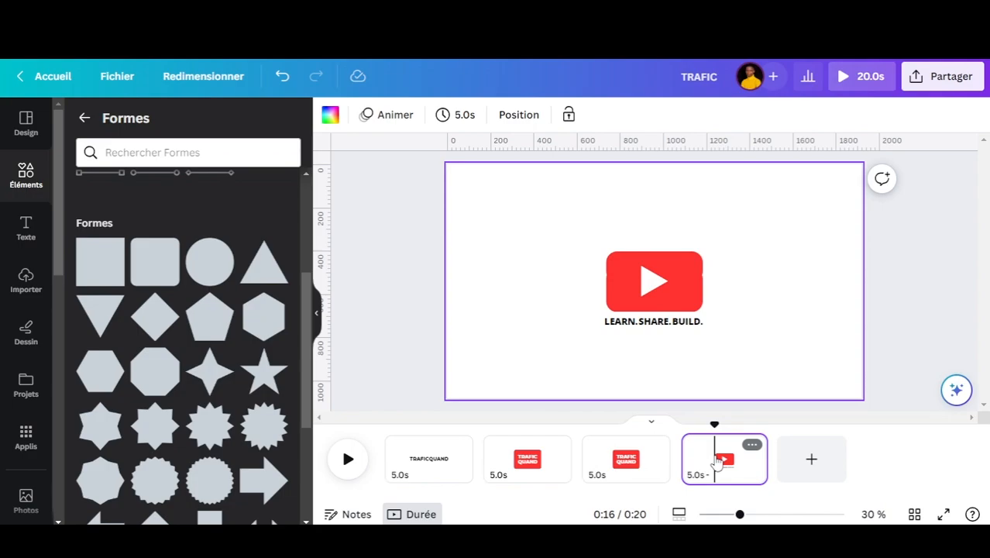
Give TRAFIC on the first page the Déroulé text animation, on entrance only (À l'entrée), with the Caractère writing style.
click(431, 477)
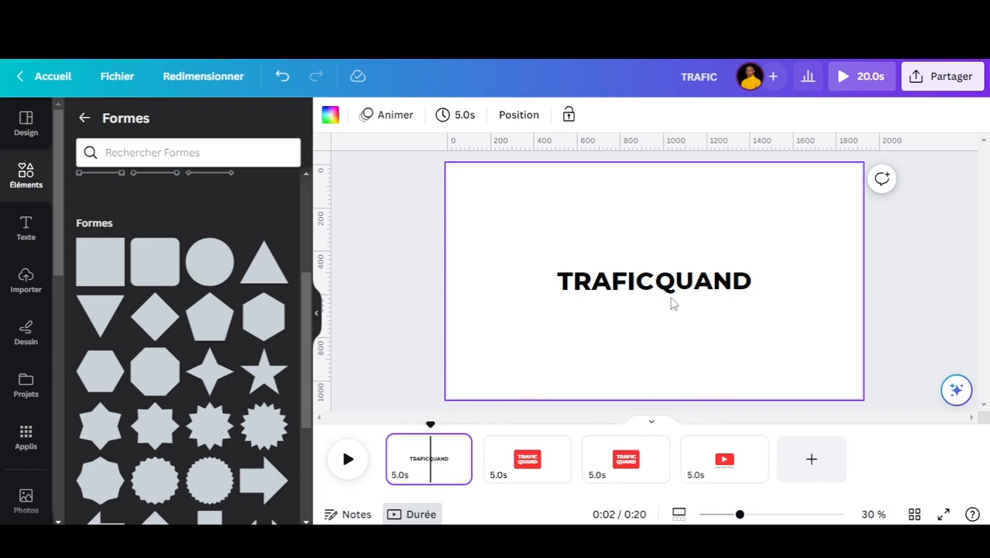
drag(629, 284, 598, 273)
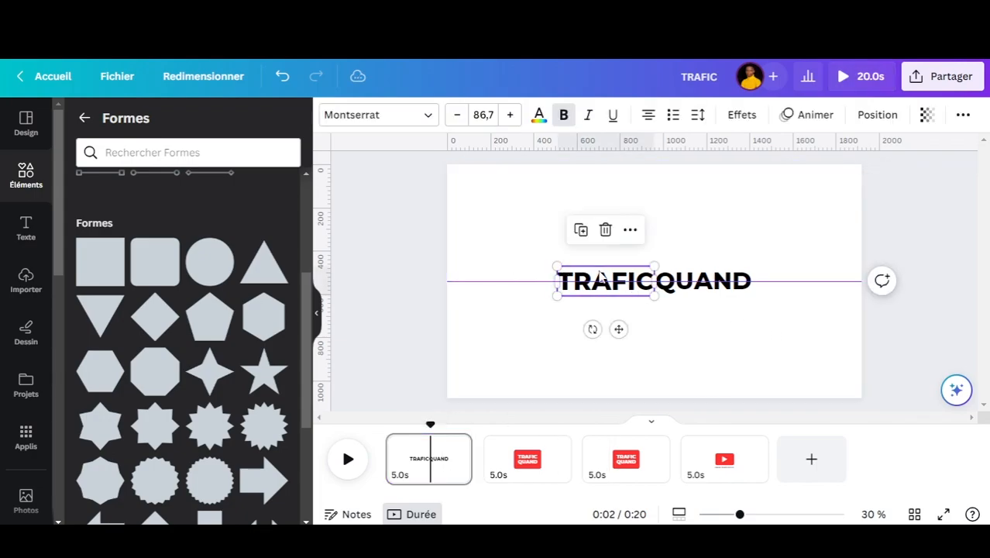
click(791, 119)
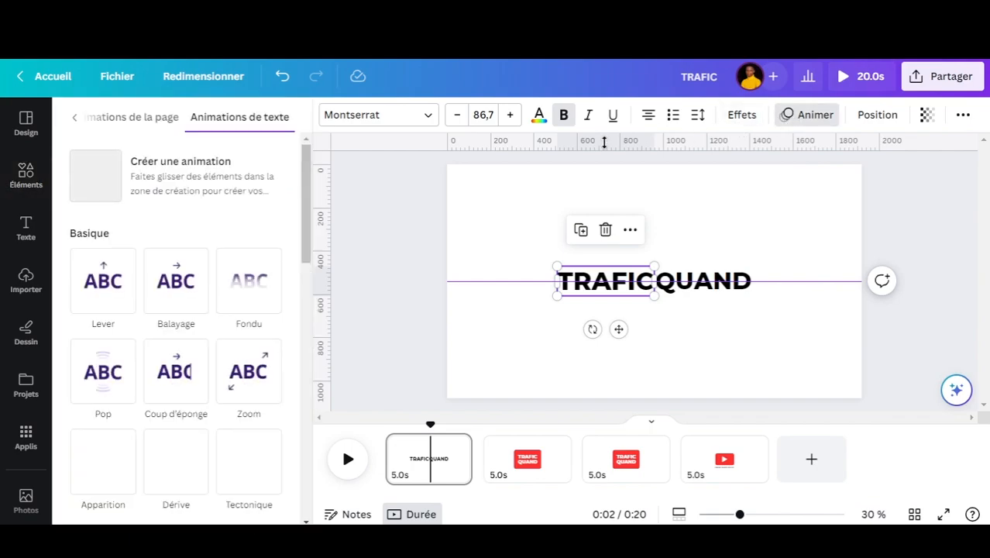
scroll(249, 243, down, 2)
scroll(249, 243, down, 3)
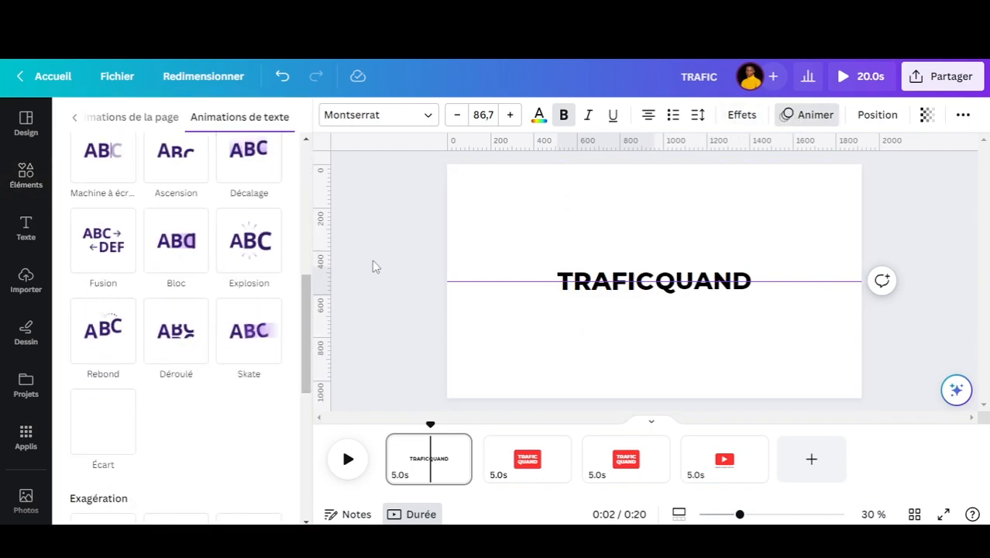
click(171, 352)
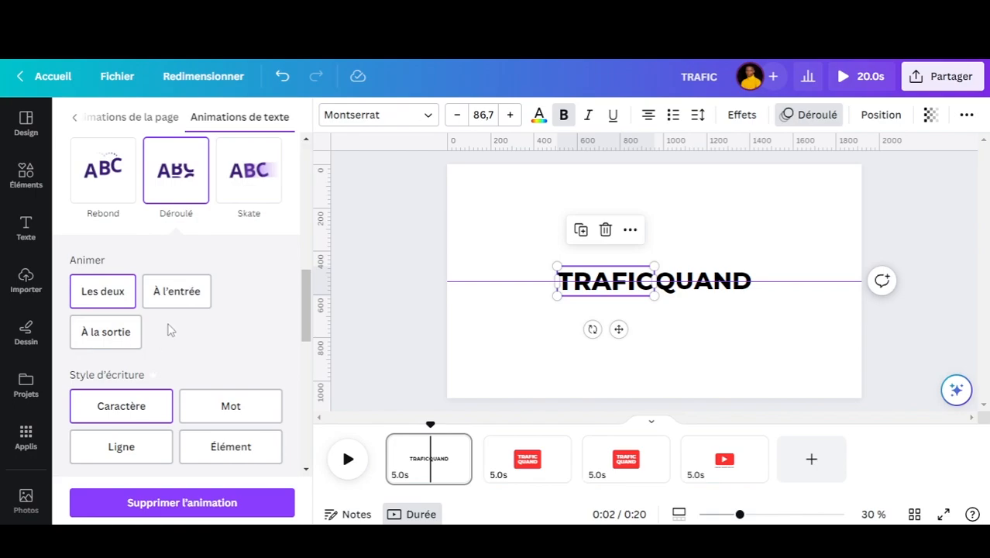
click(175, 294)
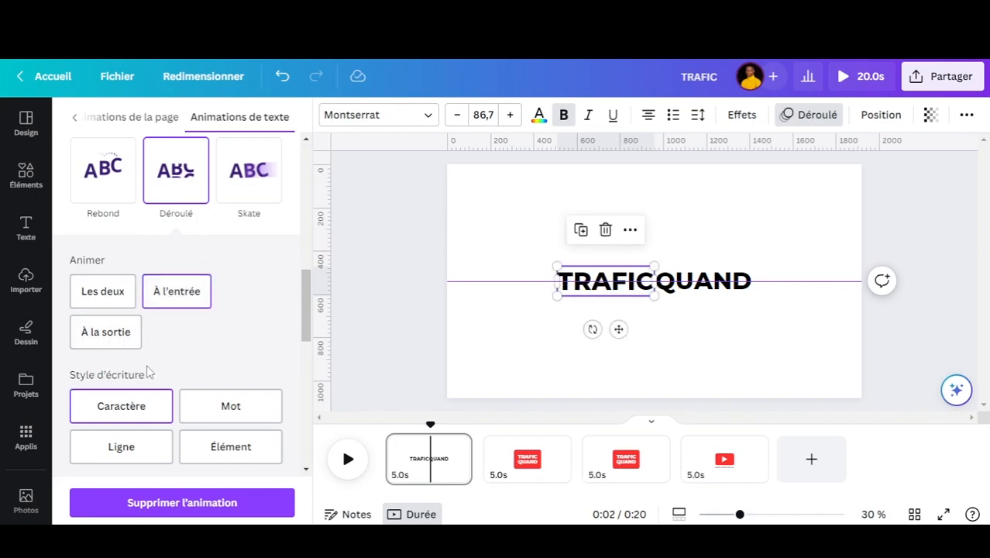
click(132, 403)
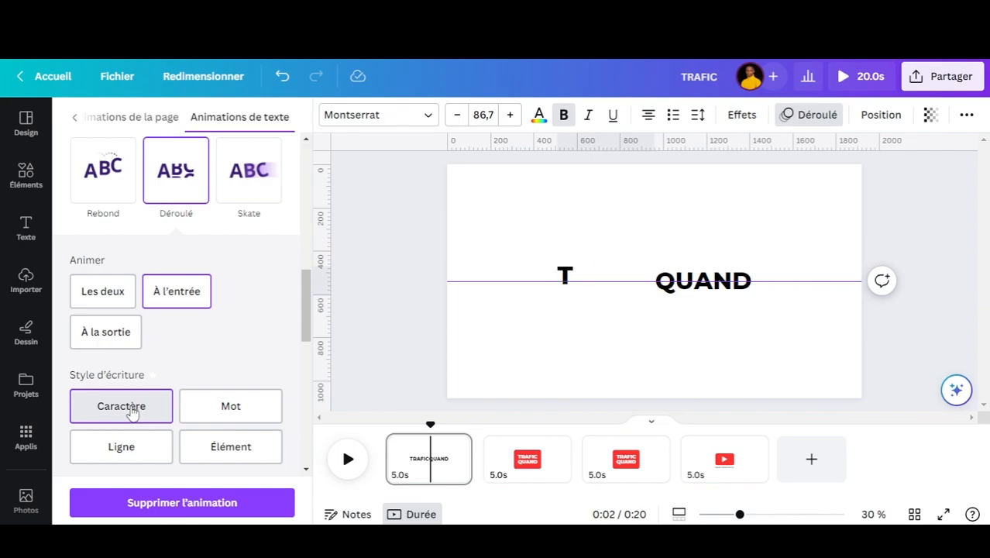
Give QUAND on the first page the Déroulé text animation, on entrance only (À l'entrée).
click(736, 283)
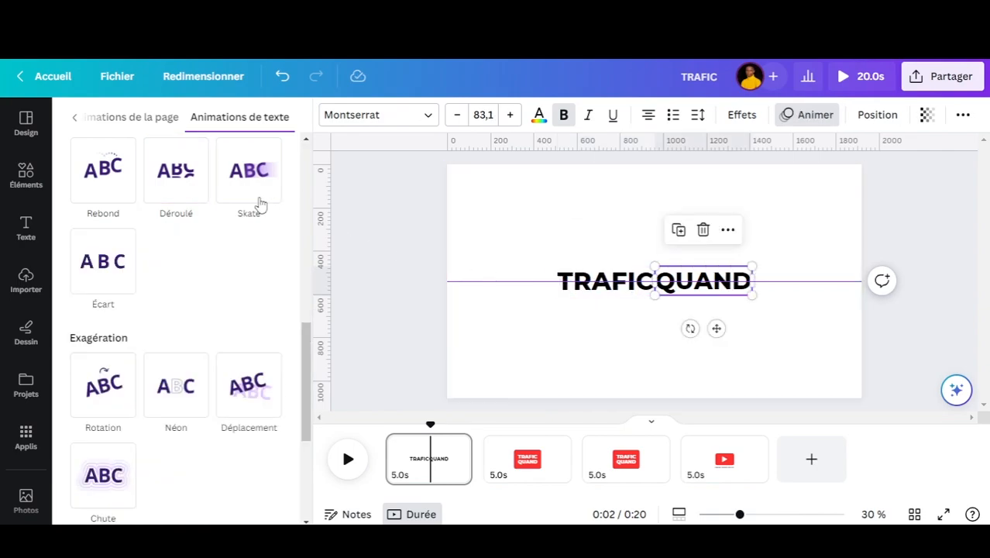
click(179, 181)
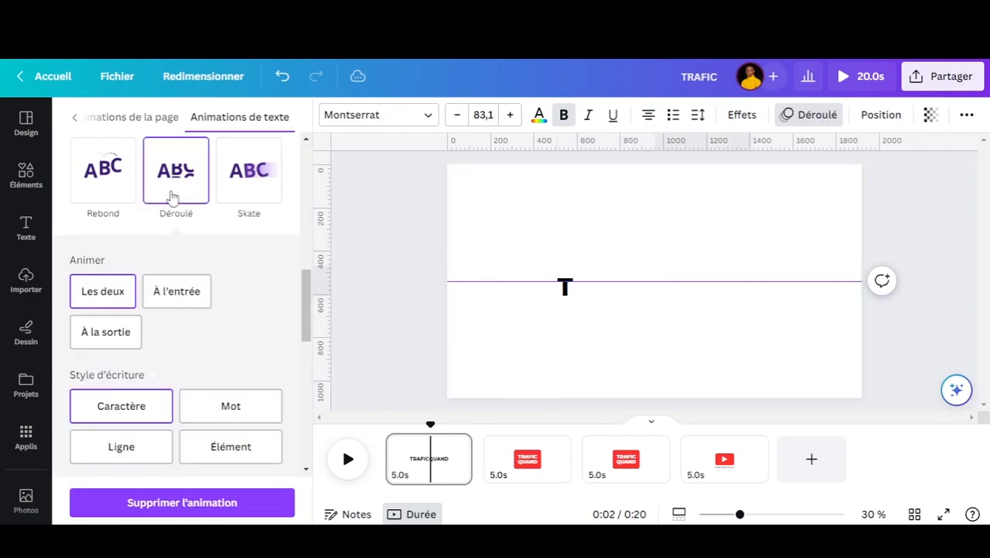
click(178, 292)
Give the red TRAFIC QUAND group on the second page the Coup d'éponge animation, on entrance only (À l'entrée).
click(527, 459)
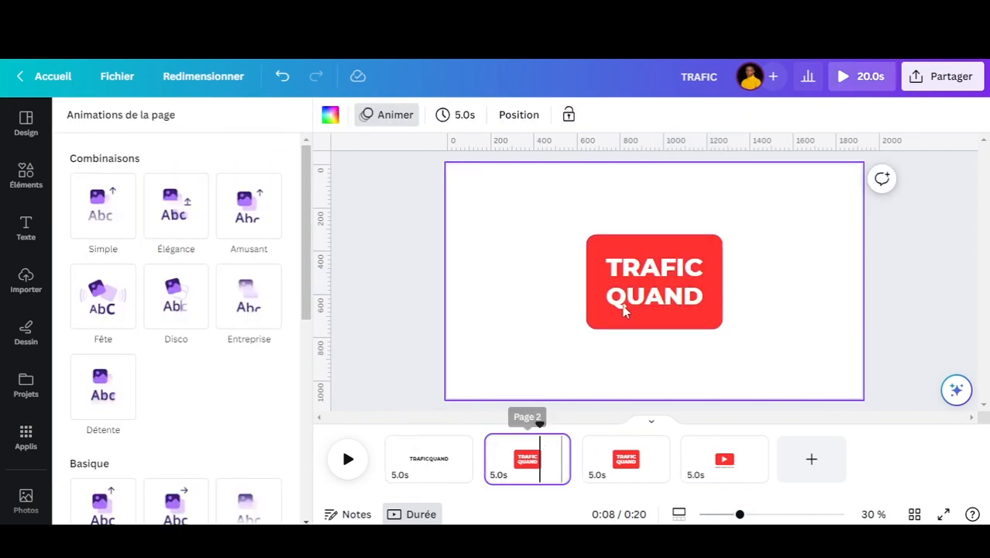
click(512, 120)
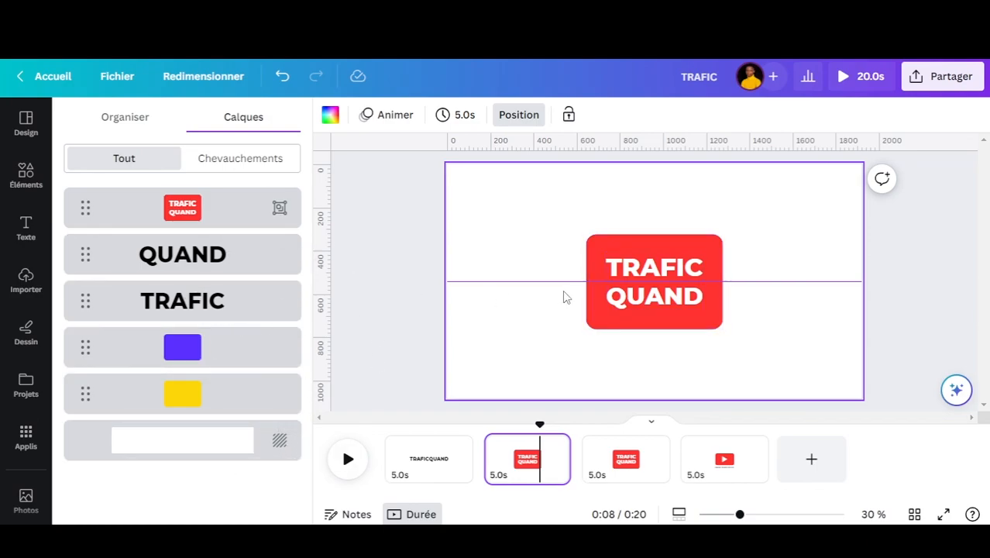
click(212, 215)
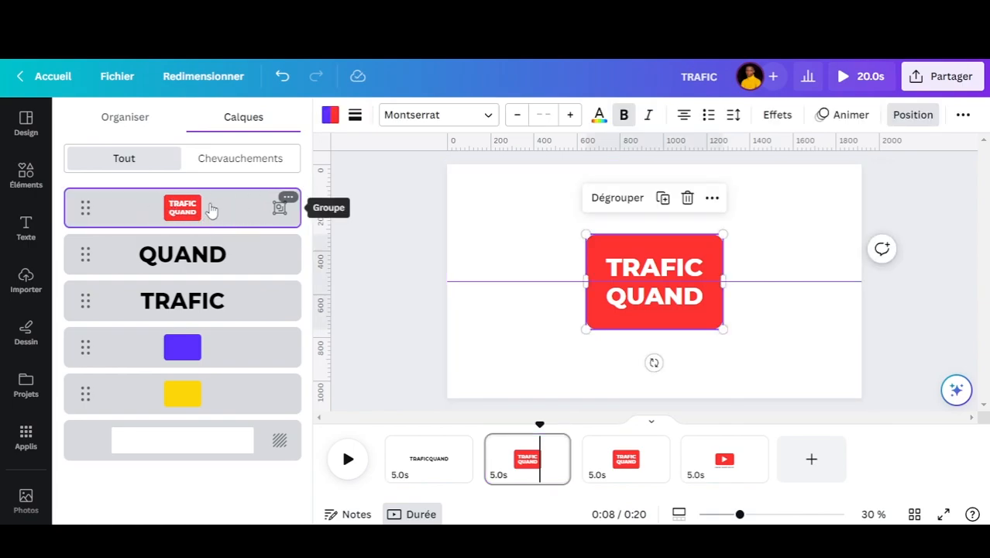
click(845, 120)
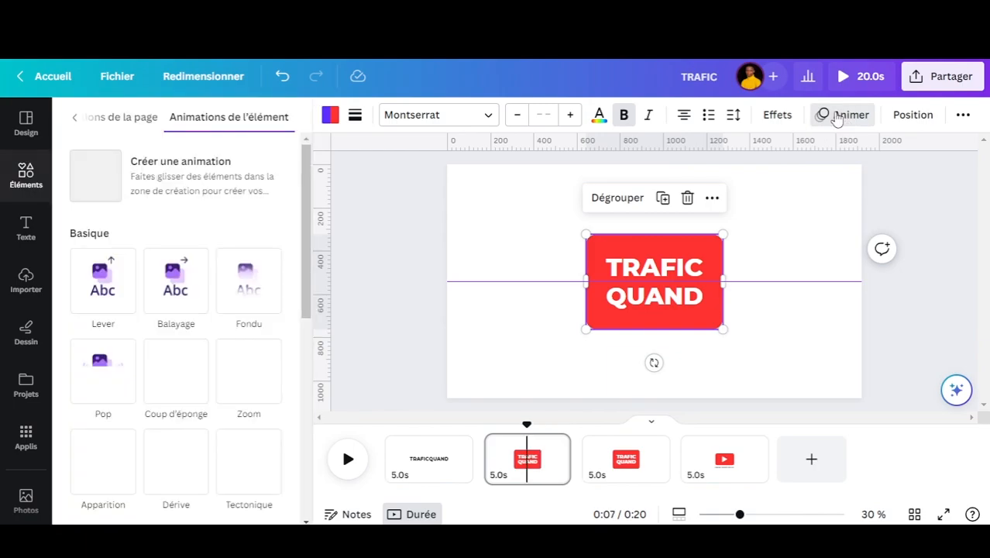
scroll(238, 217, down, 2)
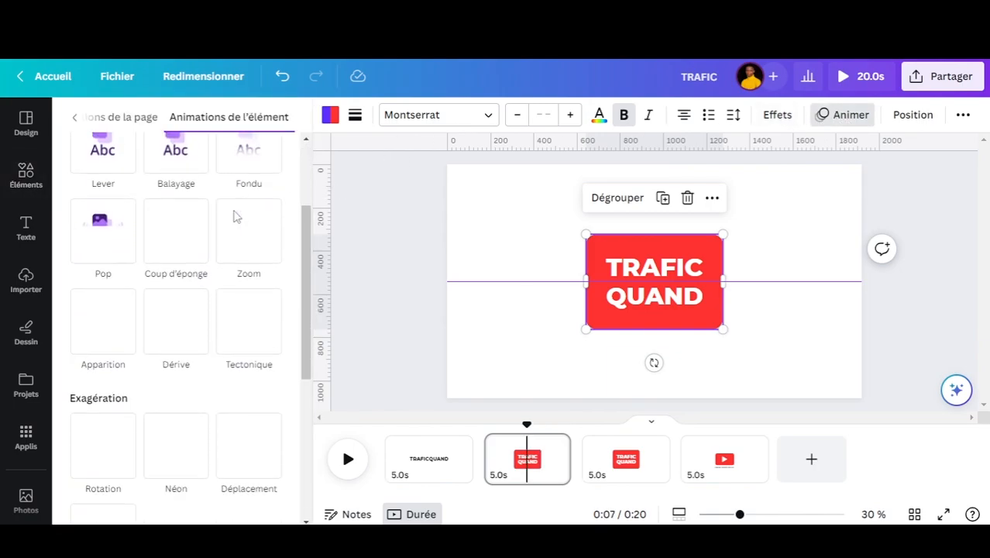
click(172, 237)
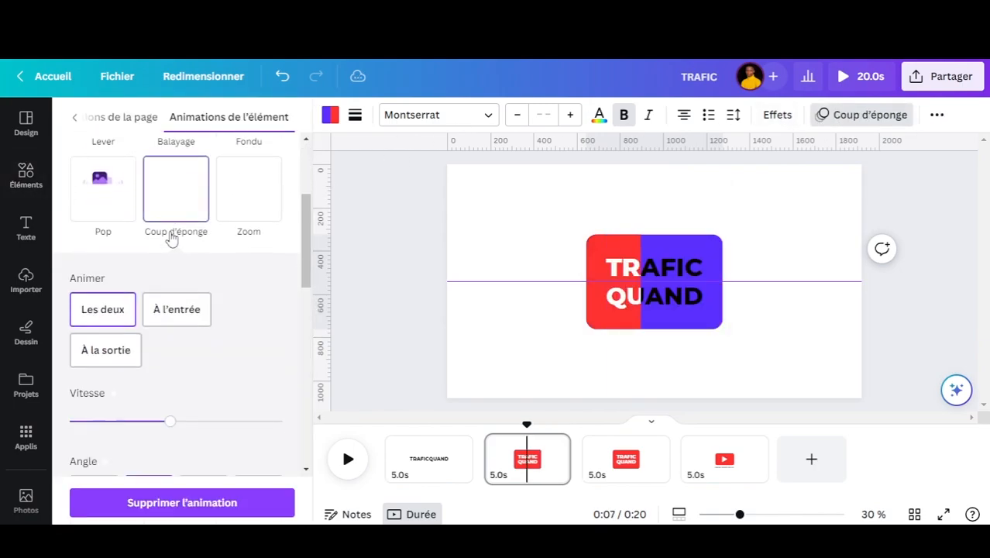
scroll(170, 233, down, 1)
click(171, 236)
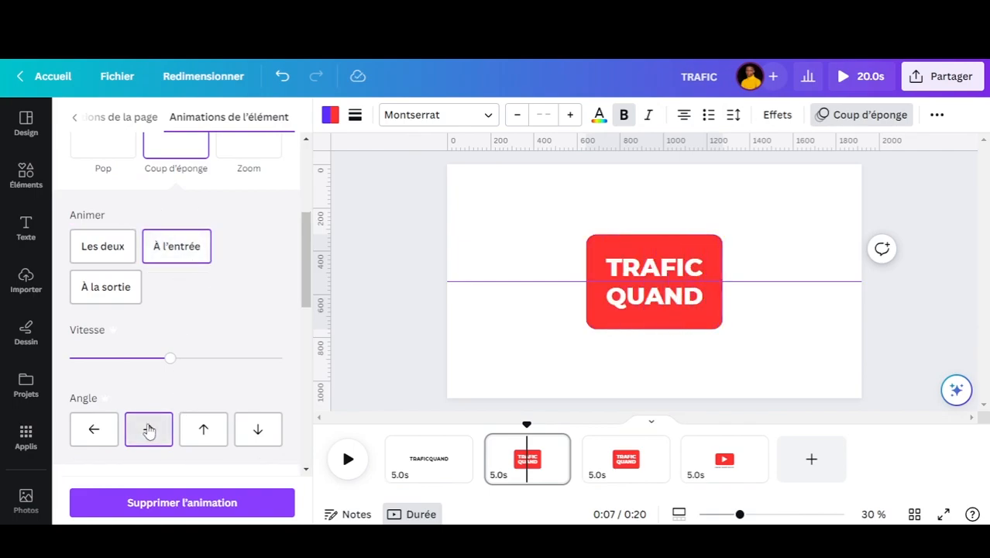
Give the second page's purple rectangle the Coup d'éponge animation with an upward angle, on entrance only (À l'entrée).
click(937, 116)
click(830, 151)
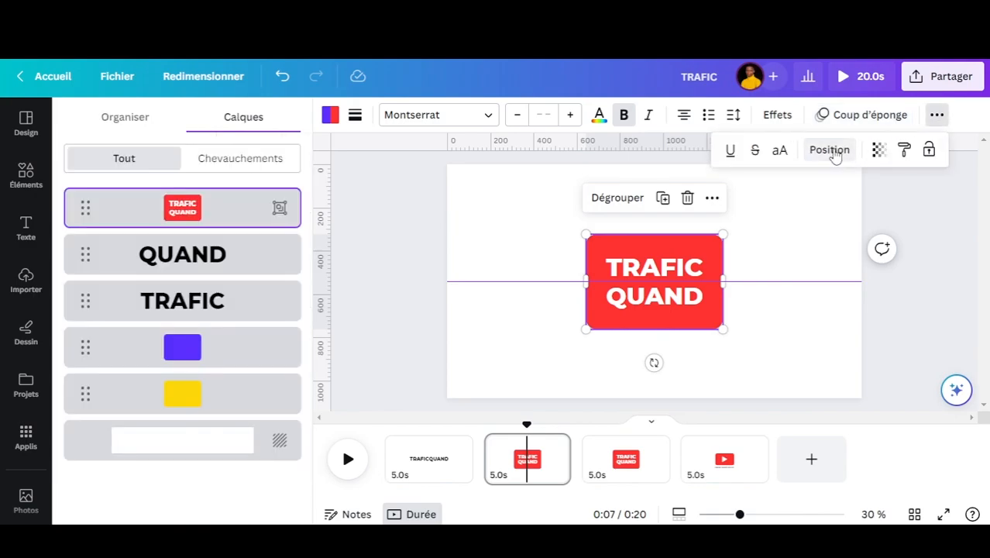
click(199, 353)
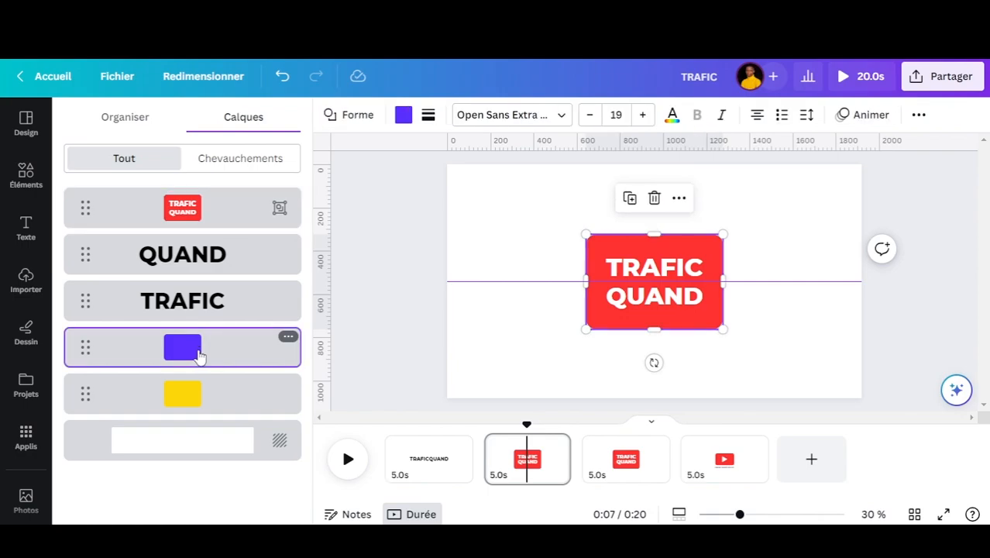
click(199, 406)
click(204, 350)
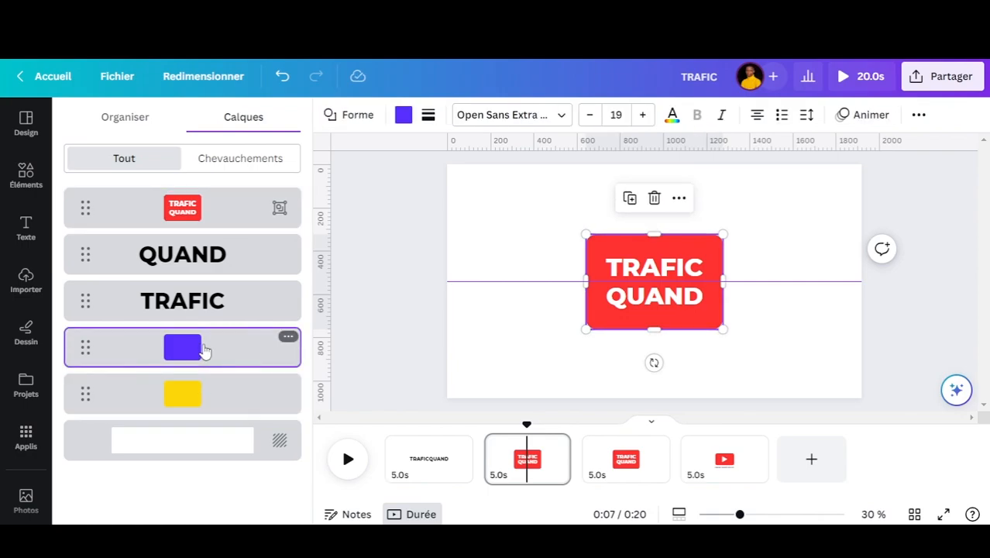
click(865, 118)
click(188, 385)
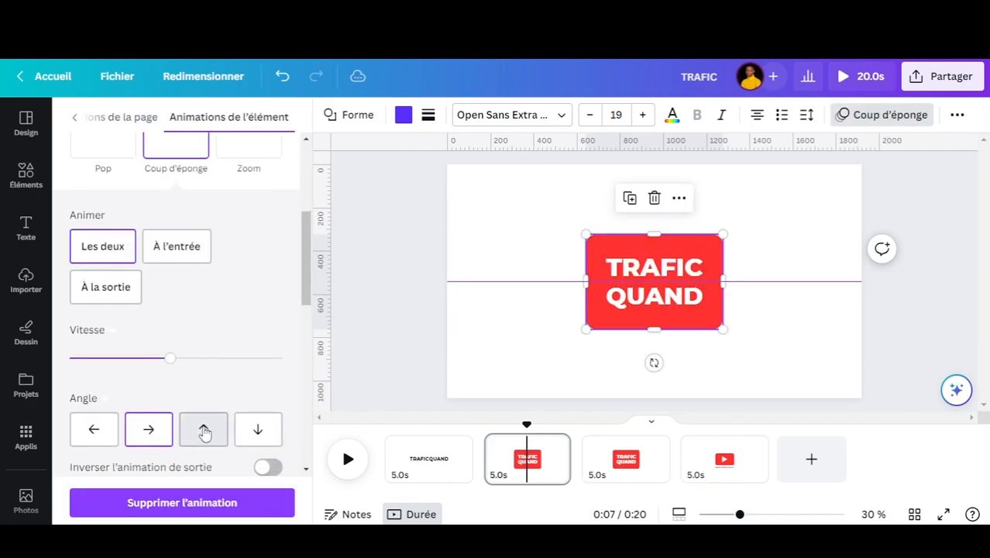
click(209, 430)
click(178, 246)
Give the second page's yellow rectangle the Coup d'éponge animation, on entrance only (À l'entrée).
click(957, 115)
click(847, 155)
click(199, 393)
click(868, 117)
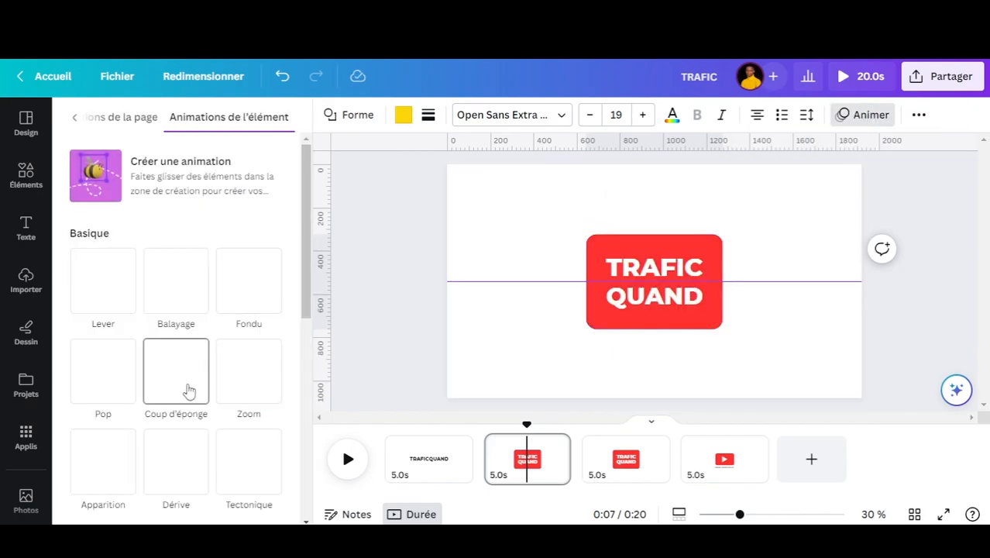
click(190, 387)
click(188, 250)
click(401, 252)
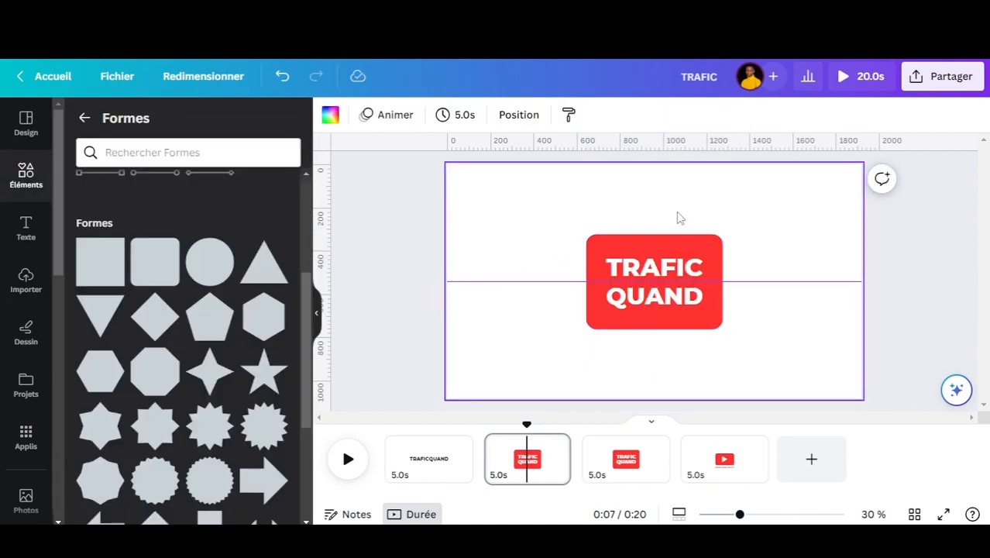
Check the purple rectangle's Coup d'éponge settings and preview its upward angle.
click(710, 253)
click(971, 115)
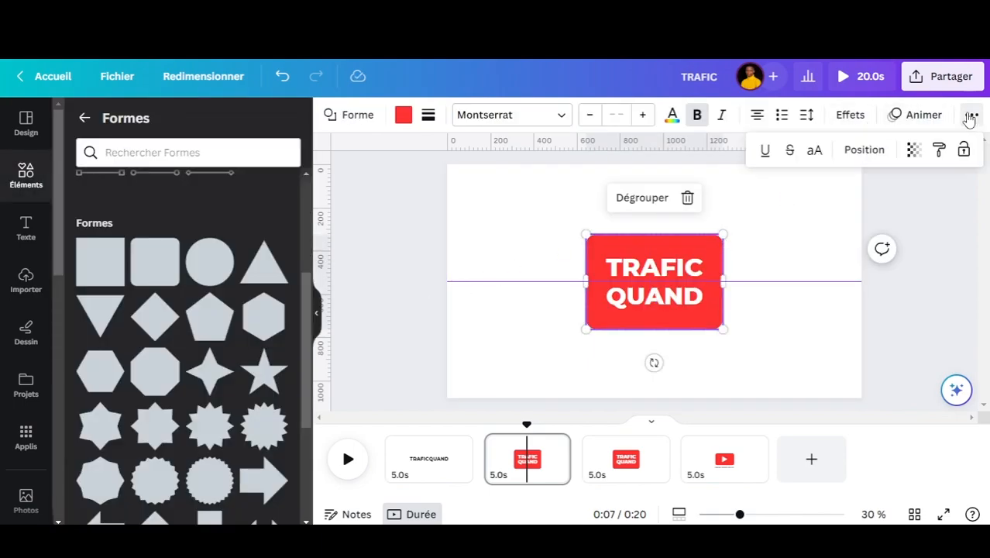
click(864, 150)
click(245, 351)
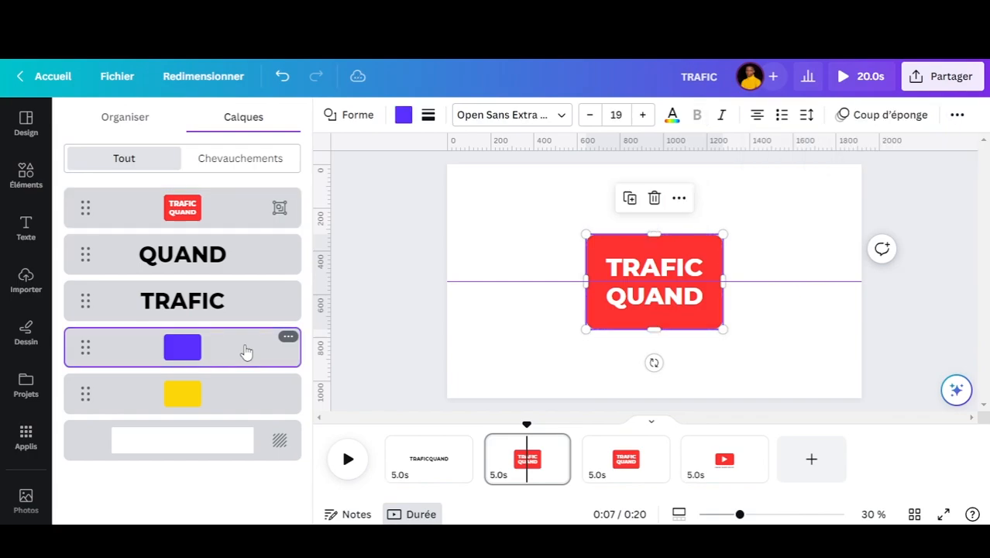
click(843, 115)
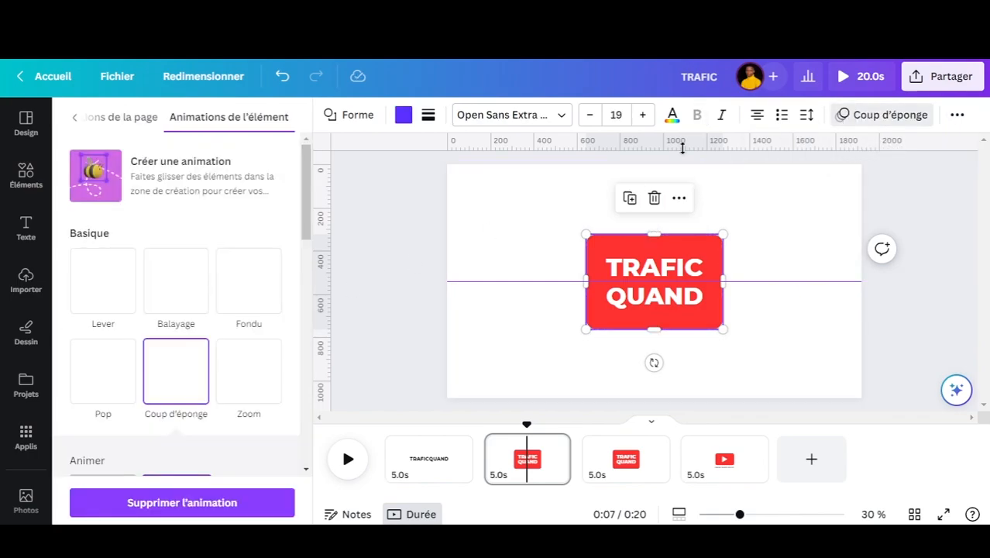
scroll(267, 313, down, 1)
scroll(267, 325, down, 3)
scroll(221, 326, up, 2)
scroll(233, 278, down, 2)
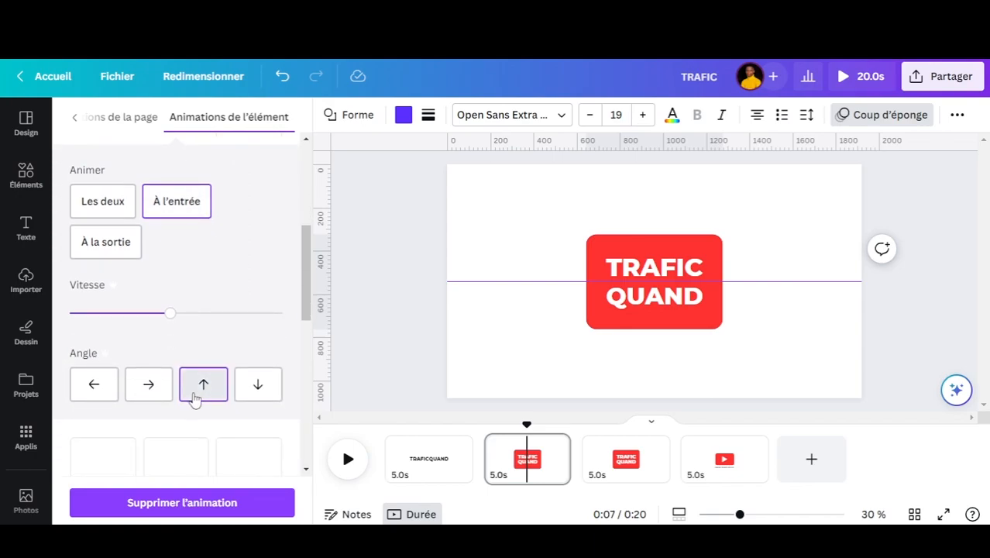
scroll(236, 265, down, 2)
click(196, 313)
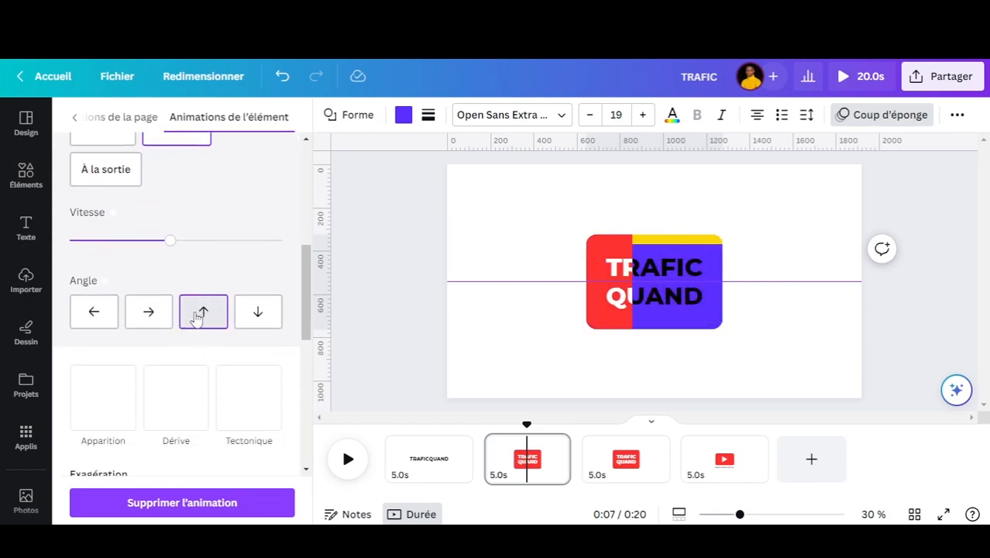
Give LEARN. on the last page the Apparition text animation with an upward angle, on entrance only (À l'entrée).
click(625, 459)
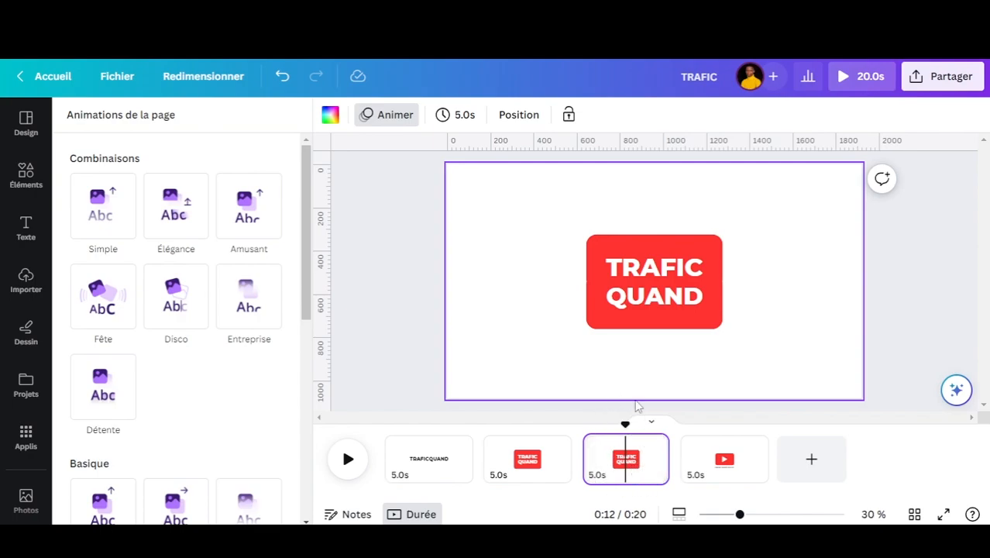
click(725, 459)
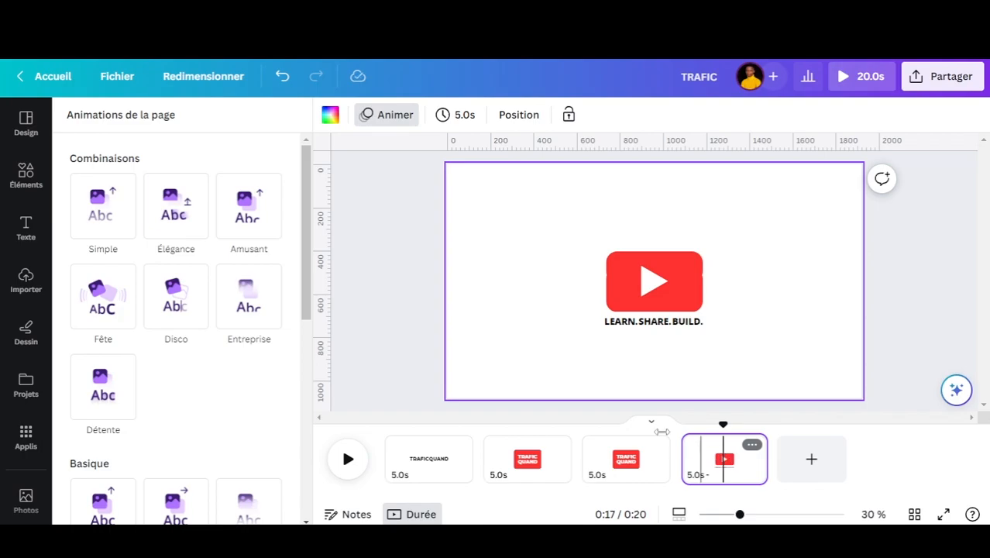
click(626, 329)
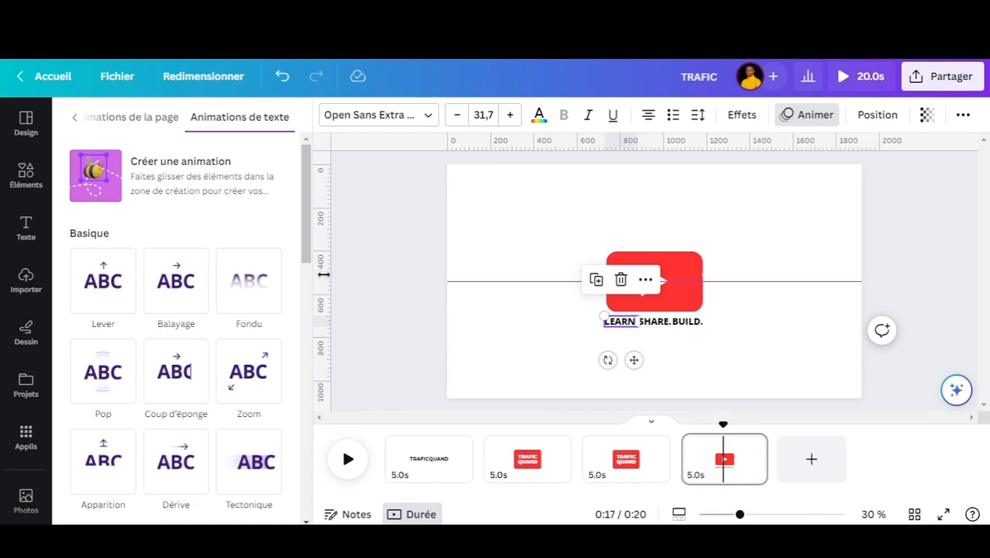
drag(304, 237, 308, 262)
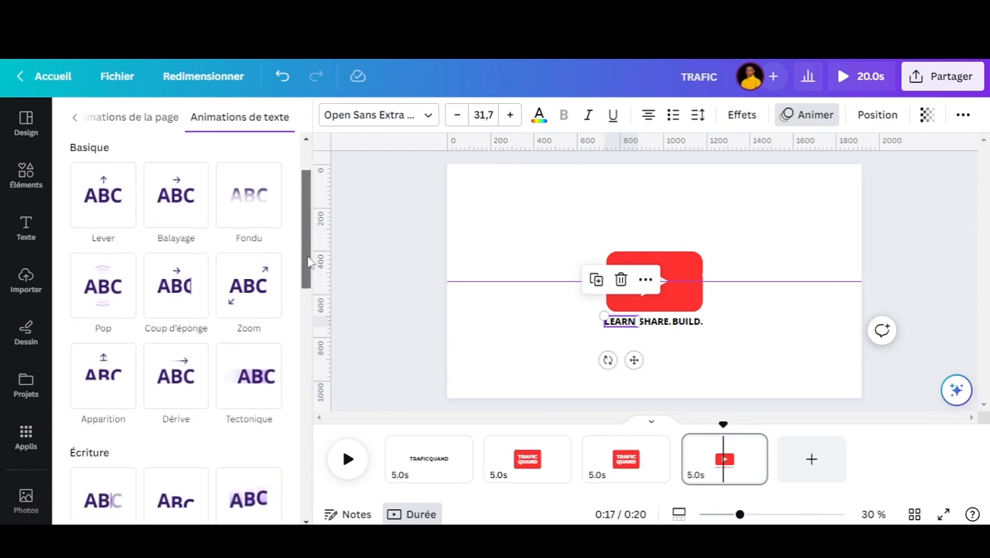
click(108, 372)
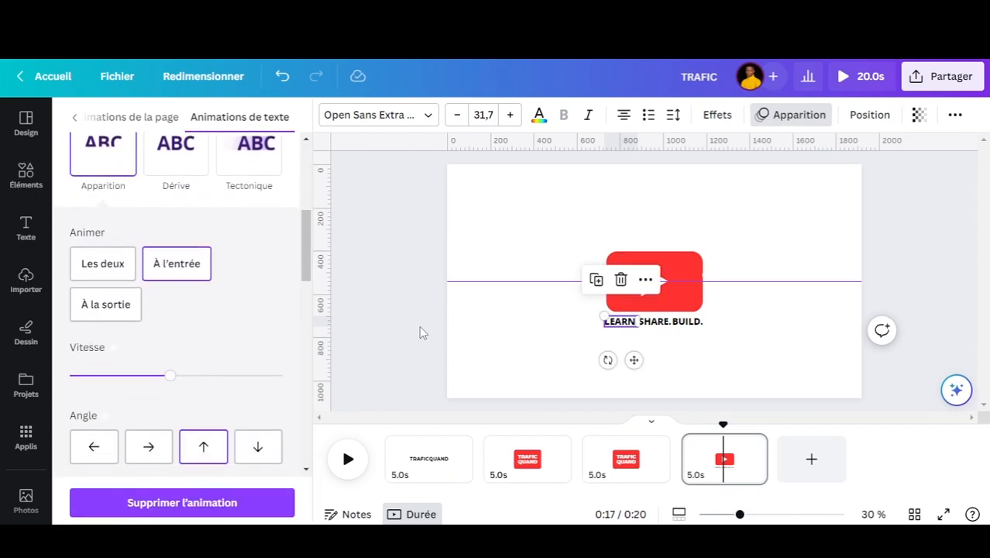
click(894, 235)
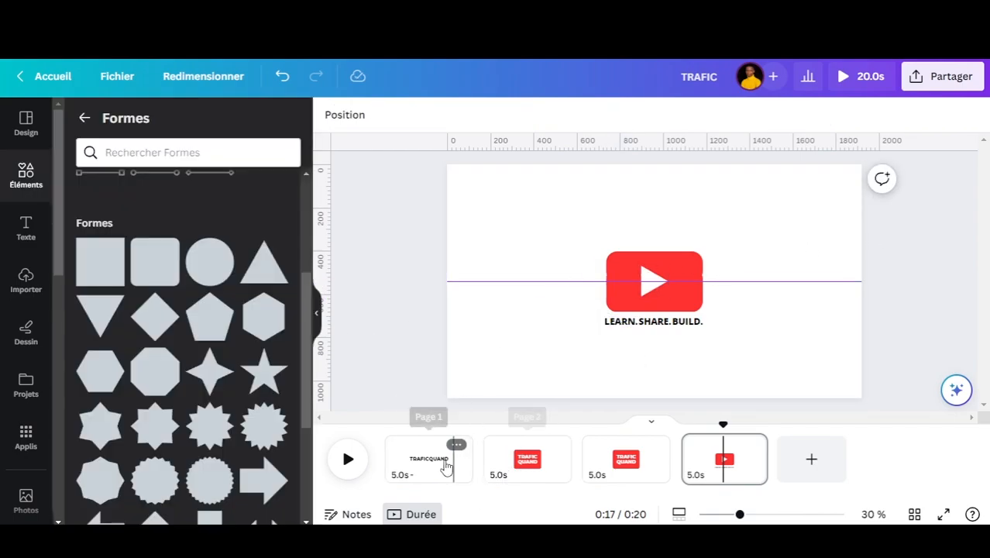
Add the Combiné transition between the first and second pages and play it back.
mouse_move(479, 465)
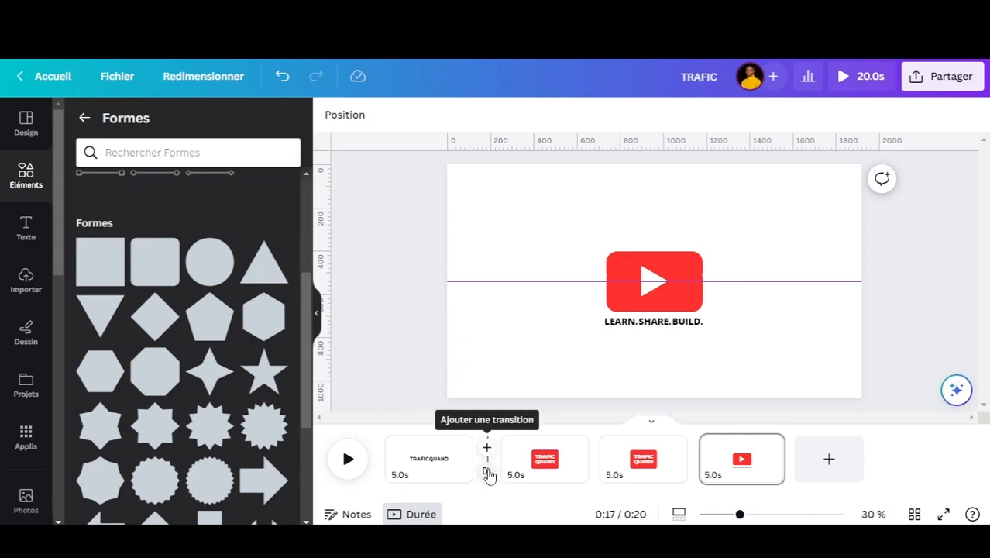
click(488, 471)
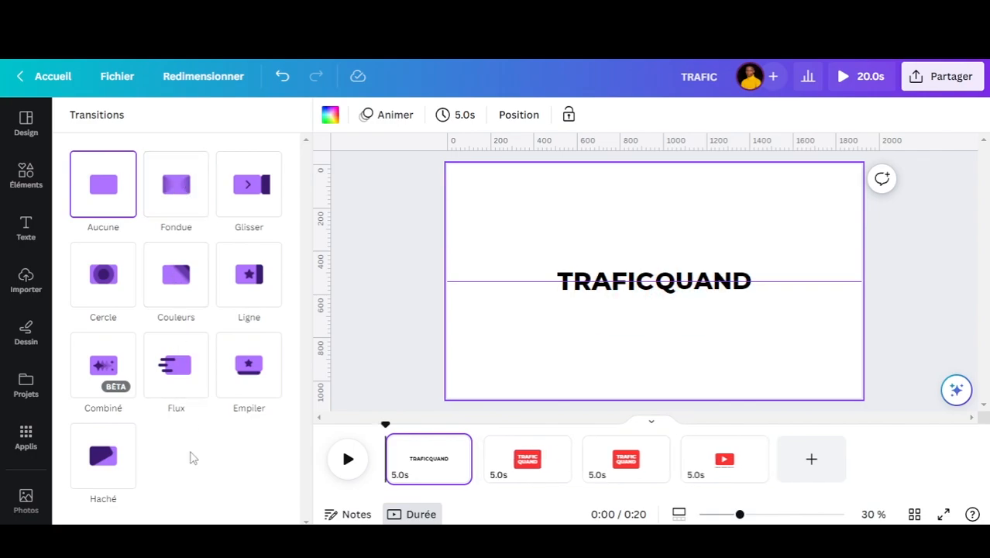
click(111, 366)
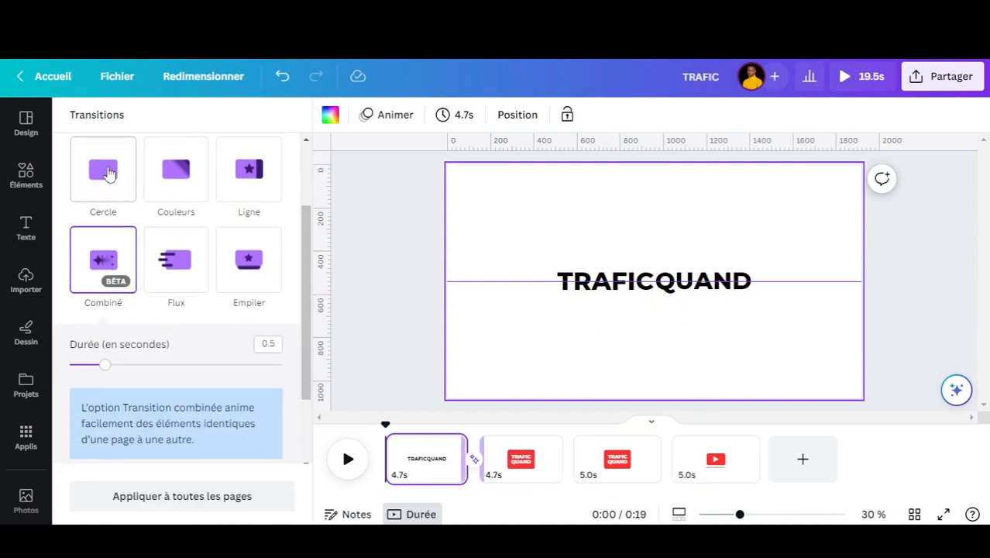
drag(384, 422, 441, 429)
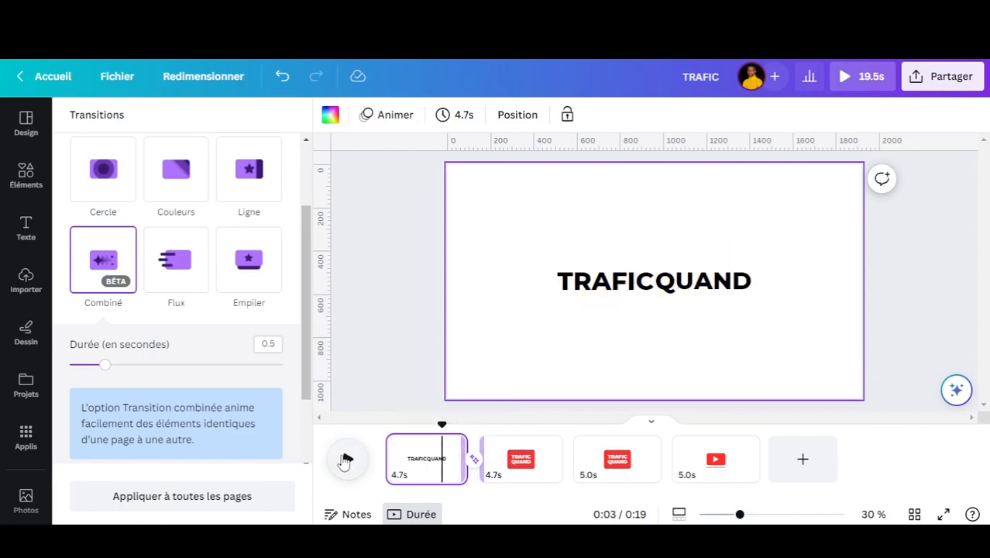
click(346, 461)
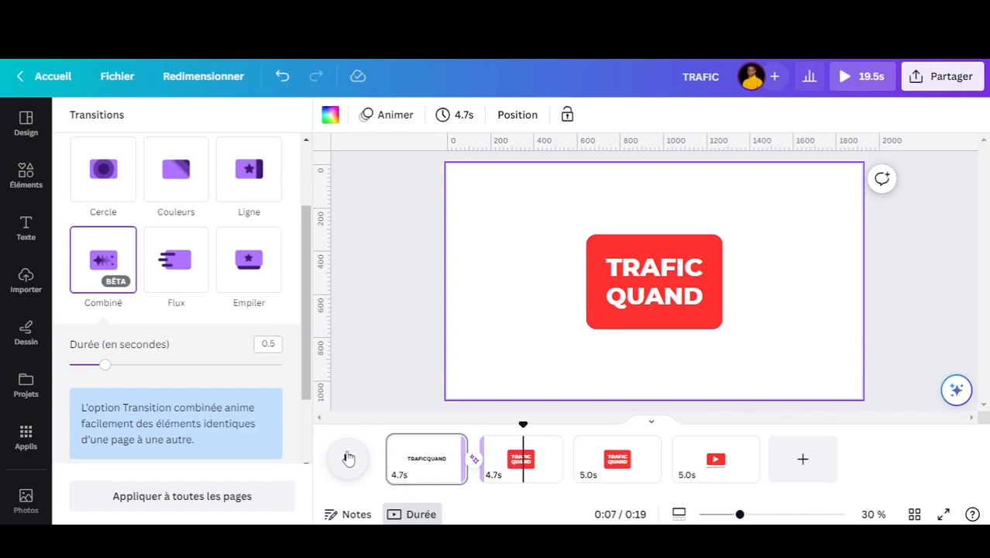
click(348, 460)
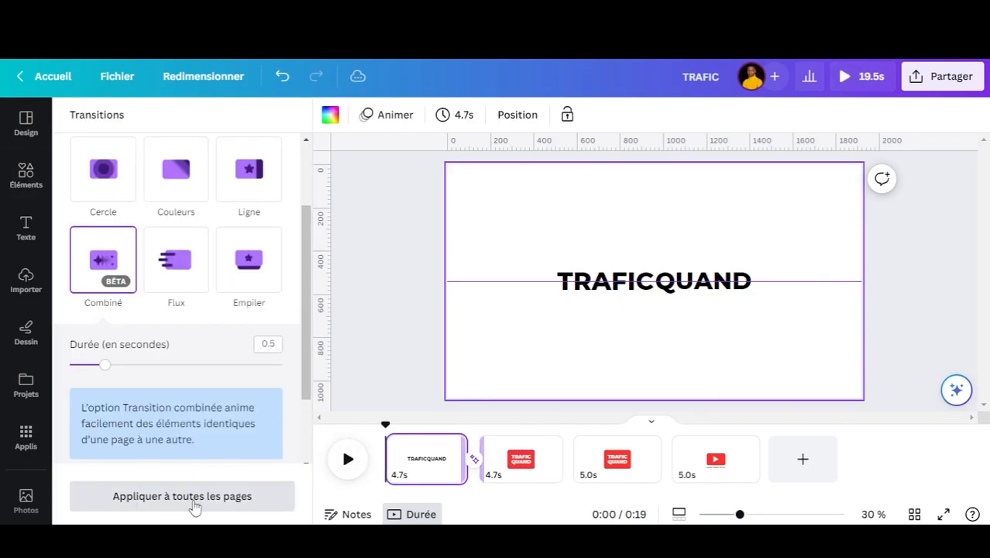
Apply the Combiné transition to all pages and play the whole video.
click(194, 499)
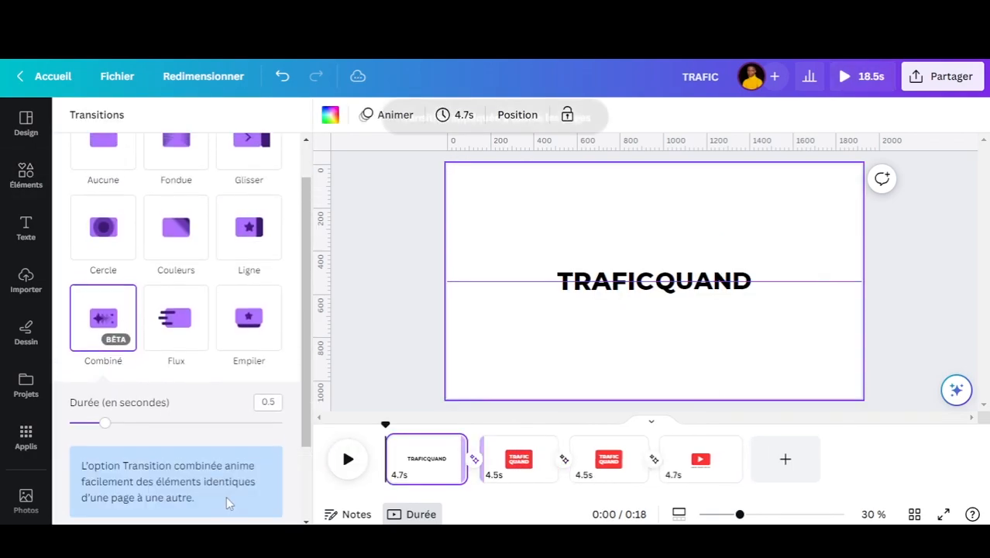
click(347, 459)
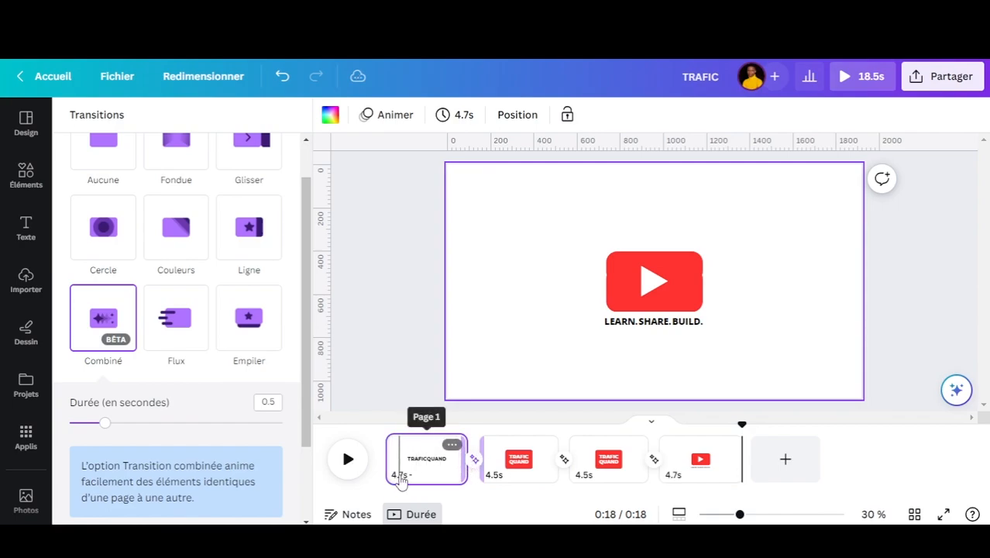
Shorten the first page to 1.5 s and the second page to 1.0 s in the timeline.
click(401, 482)
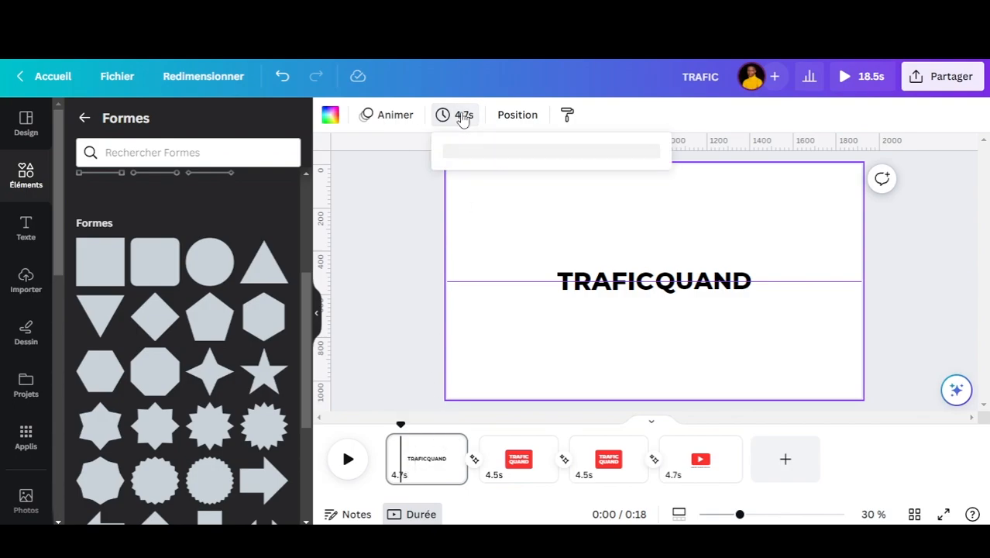
drag(466, 458, 412, 446)
click(494, 479)
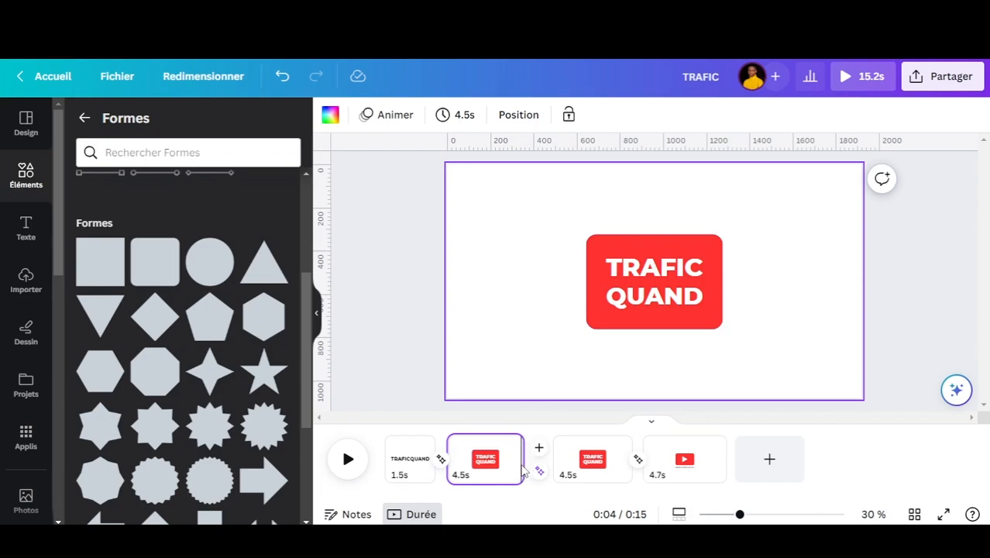
drag(525, 434, 490, 438)
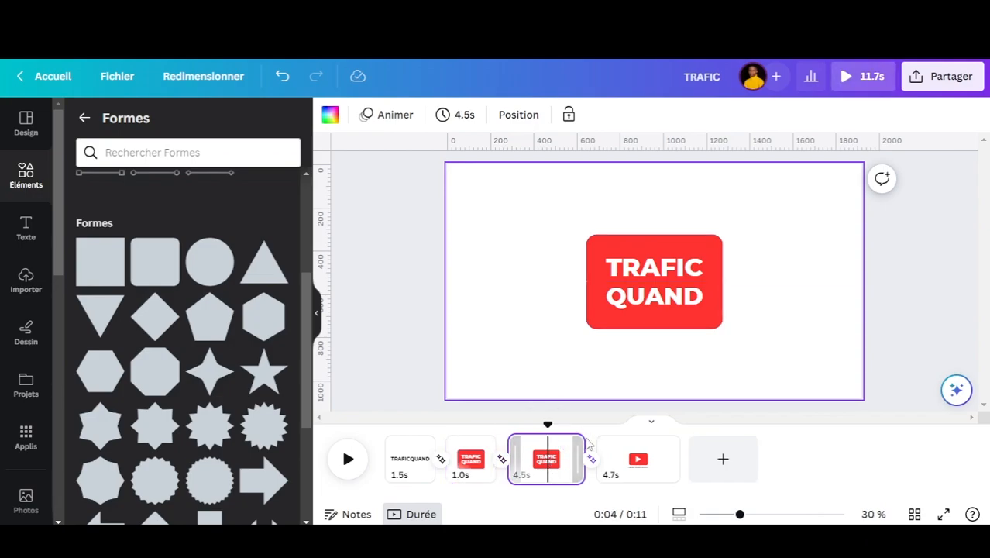
Shorten the third page to 0.5 s and trim the last page's duration in the timeline, then play the video.
drag(586, 438, 523, 450)
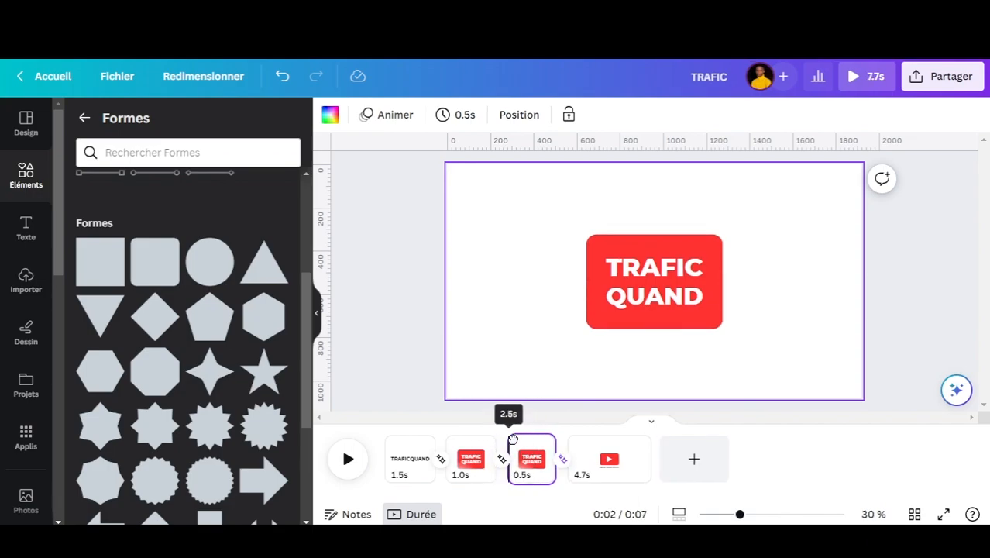
click(595, 457)
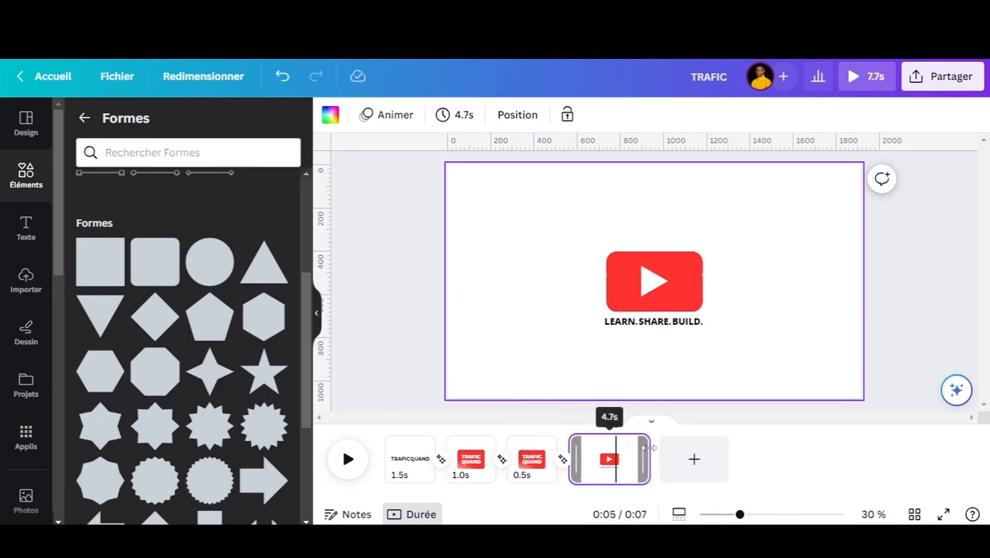
drag(643, 449, 602, 452)
click(346, 458)
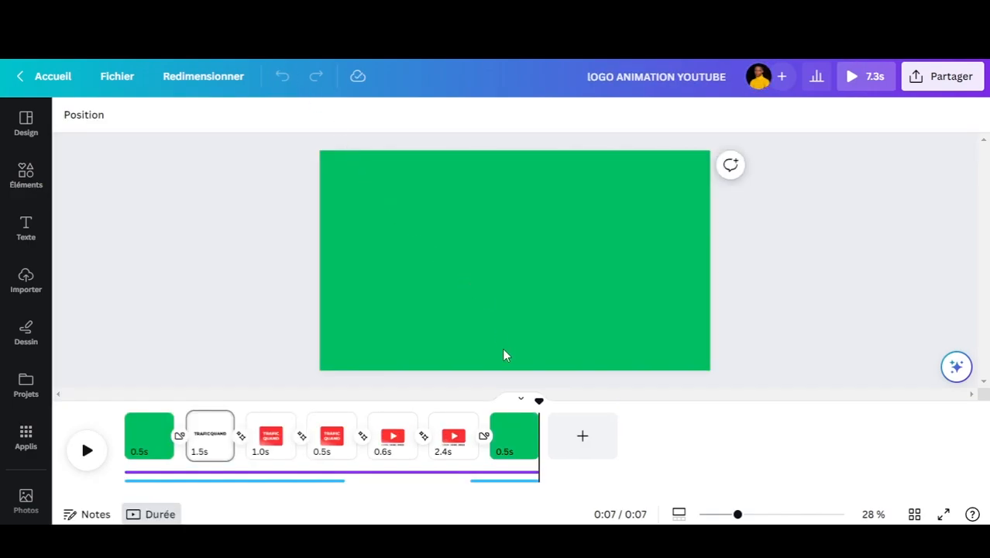
Play the lOGO ANIMATION YOUTUBE design from its opening green page and review the 2.4 s play-button page.
click(140, 434)
click(87, 449)
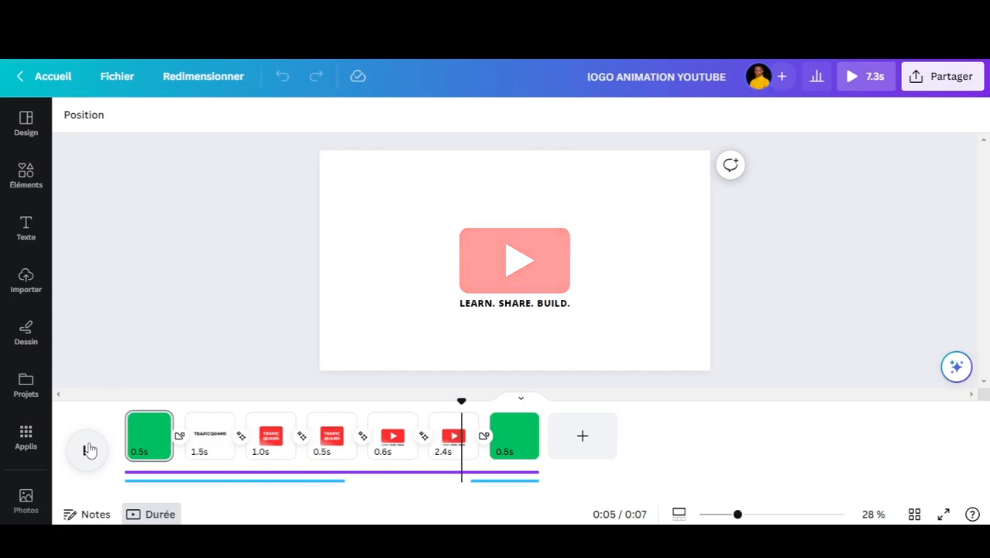
drag(541, 402, 455, 406)
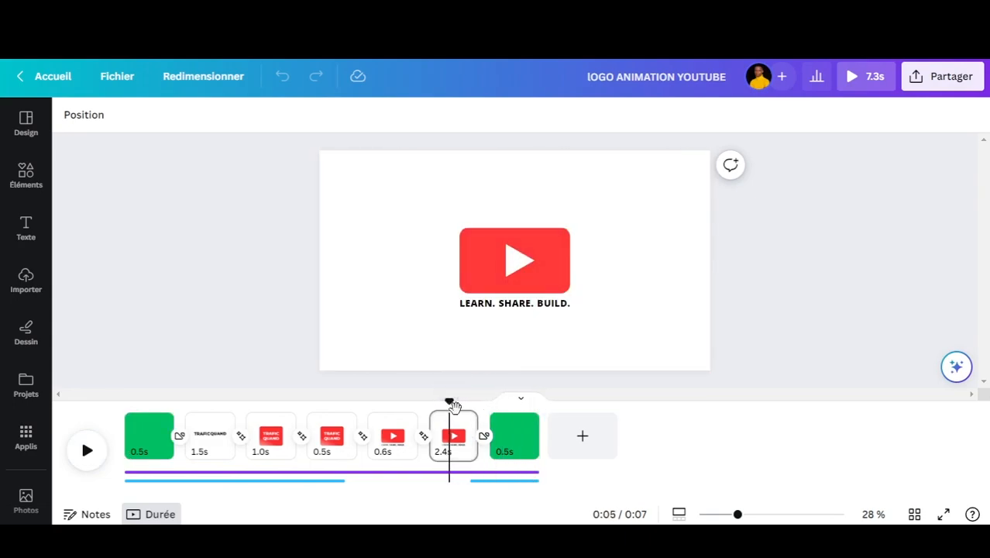
click(527, 267)
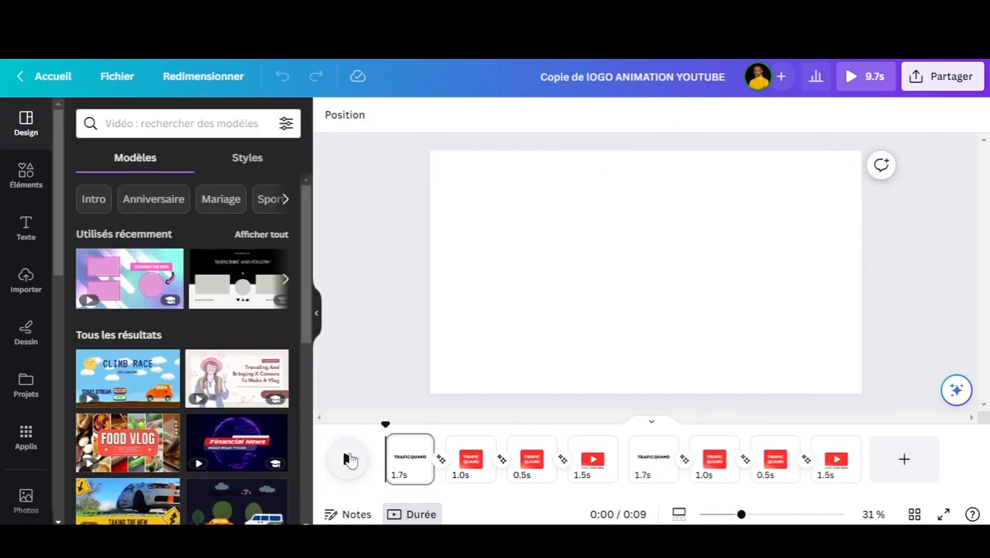
Play the Copie de lOGO ANIMATION YOUTUBE design from its first page.
click(349, 459)
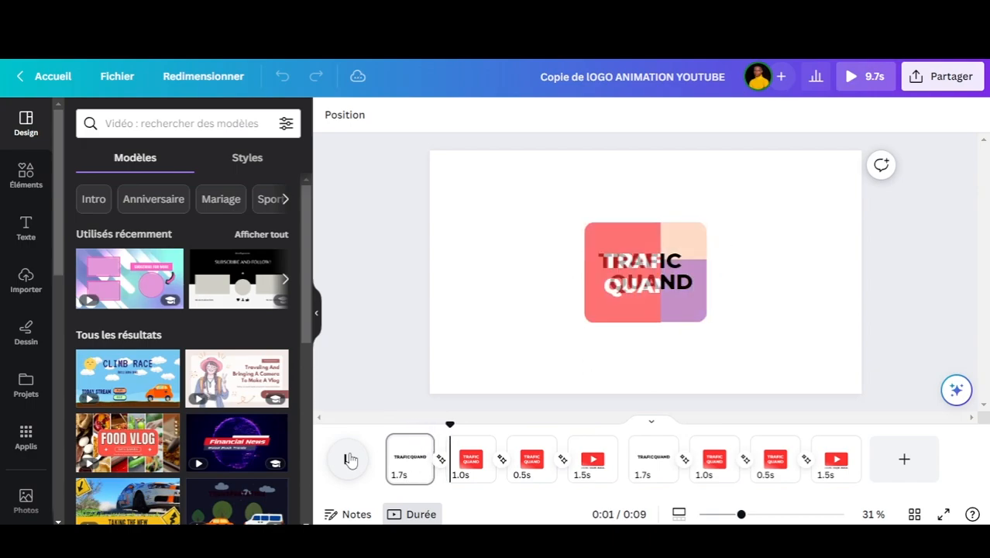